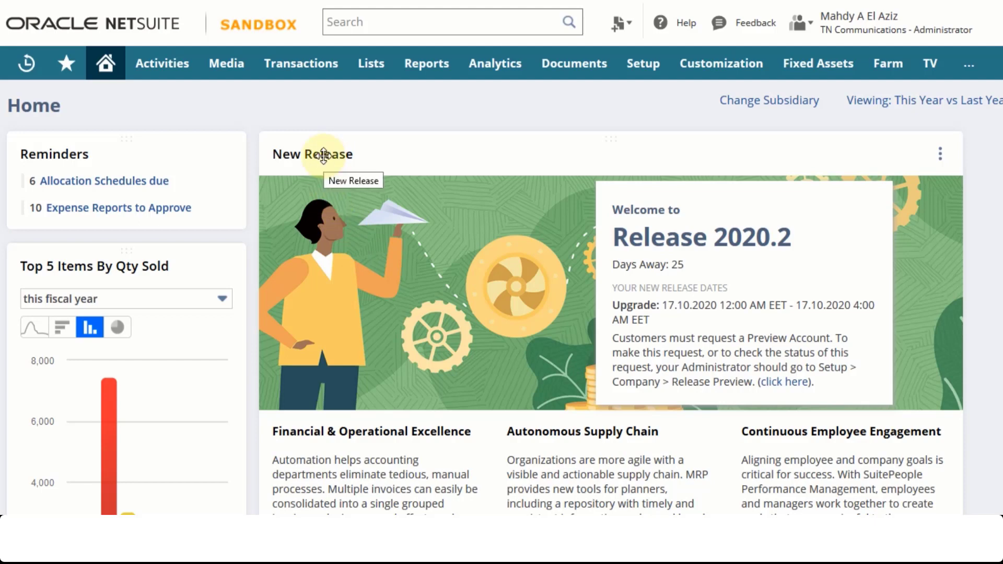
- Open a new allocation schedule form from the financial transactions
{"action": "mouse_move", "coordinate": [302, 74]}
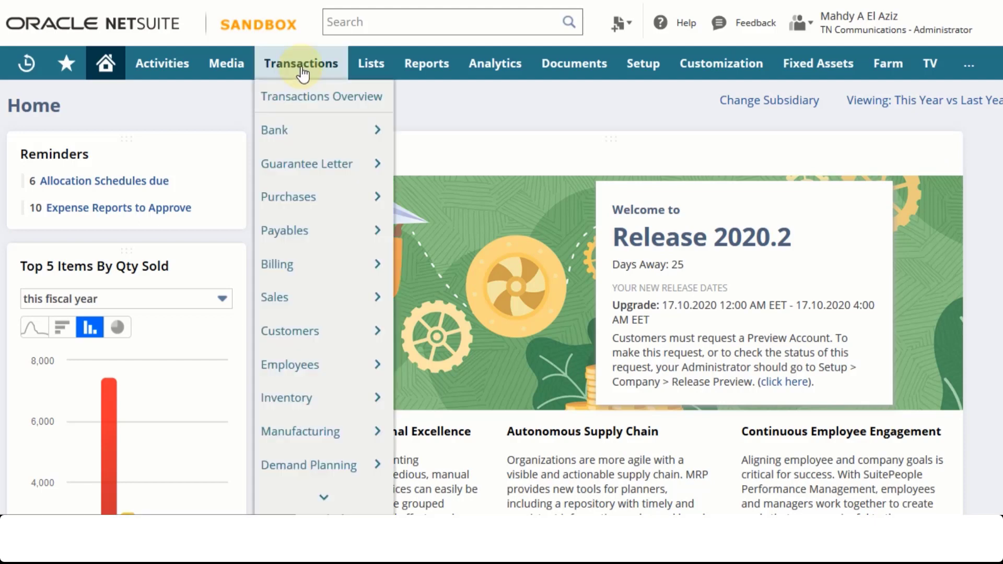
{"action": "scroll", "coordinate": [310, 220], "scroll_direction": "down", "scroll_amount": 3}
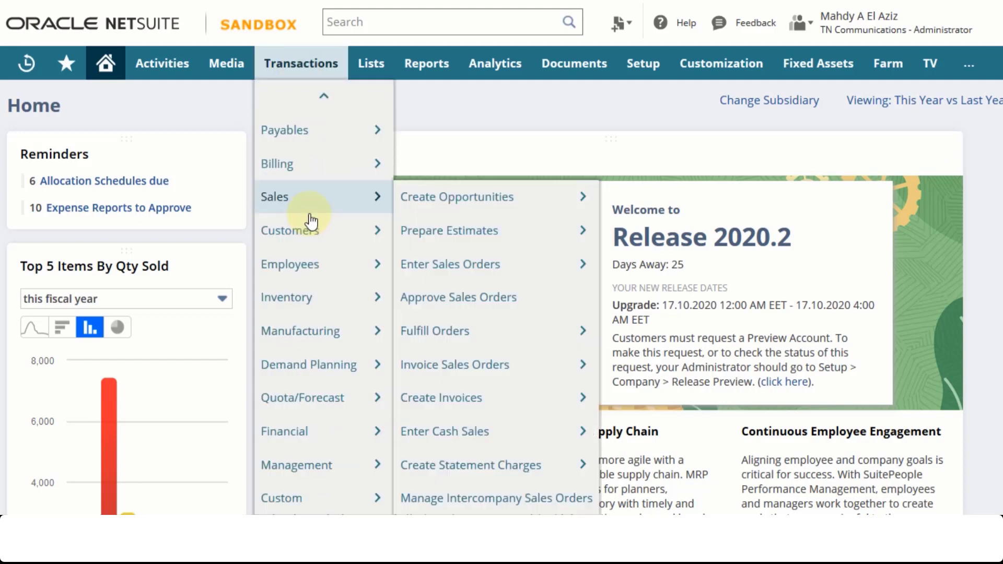
{"action": "mouse_move", "coordinate": [319, 442]}
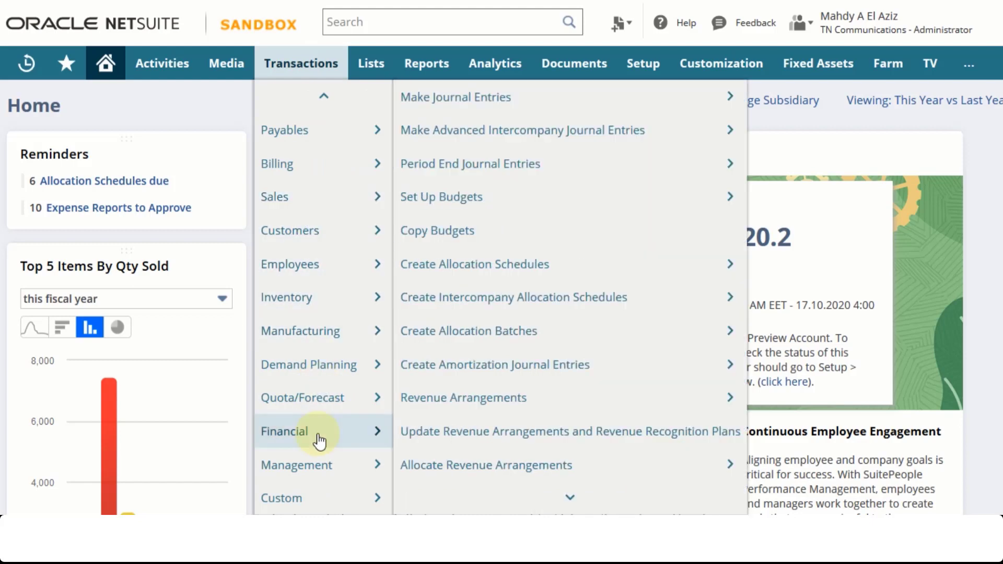
{"action": "mouse_move", "coordinate": [474, 269]}
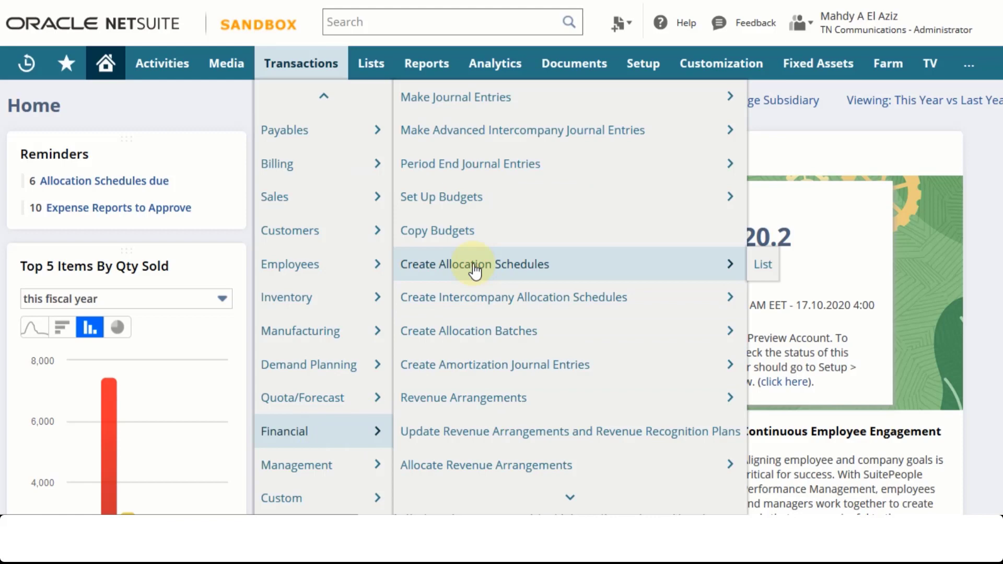
{"action": "left_click", "coordinate": [474, 264]}
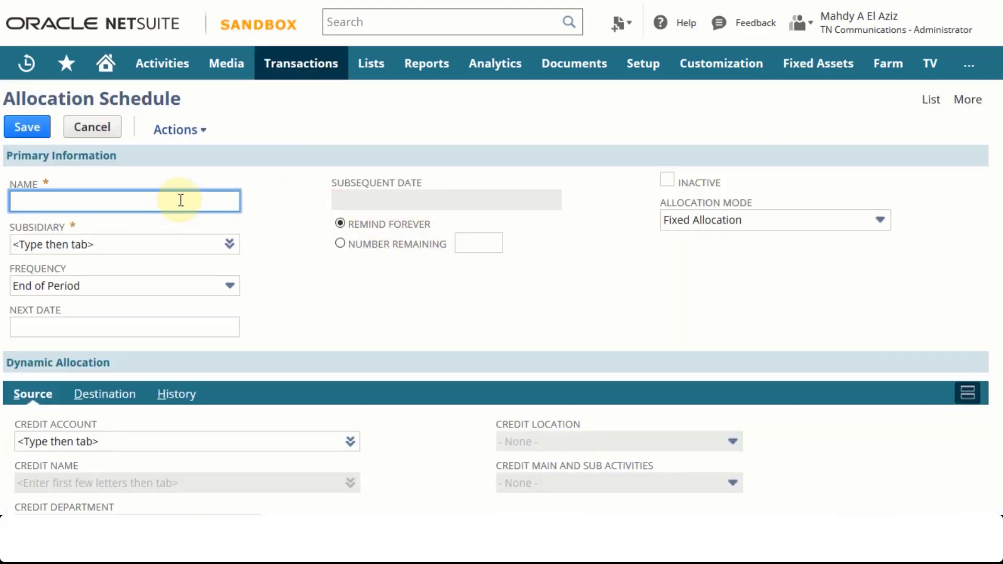
- Name the allocation schedule "TNC Building exp allocation" and set its subsidiary to 1301 TNC under 1300 Media Co
{"action": "type", "text": "TNC "}
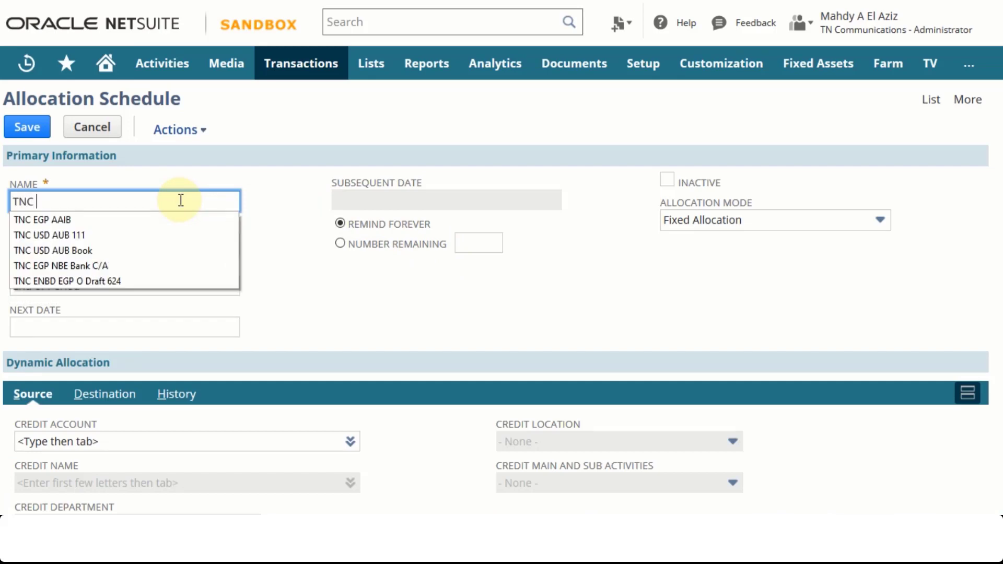
{"action": "type", "text": "Building exp a"}
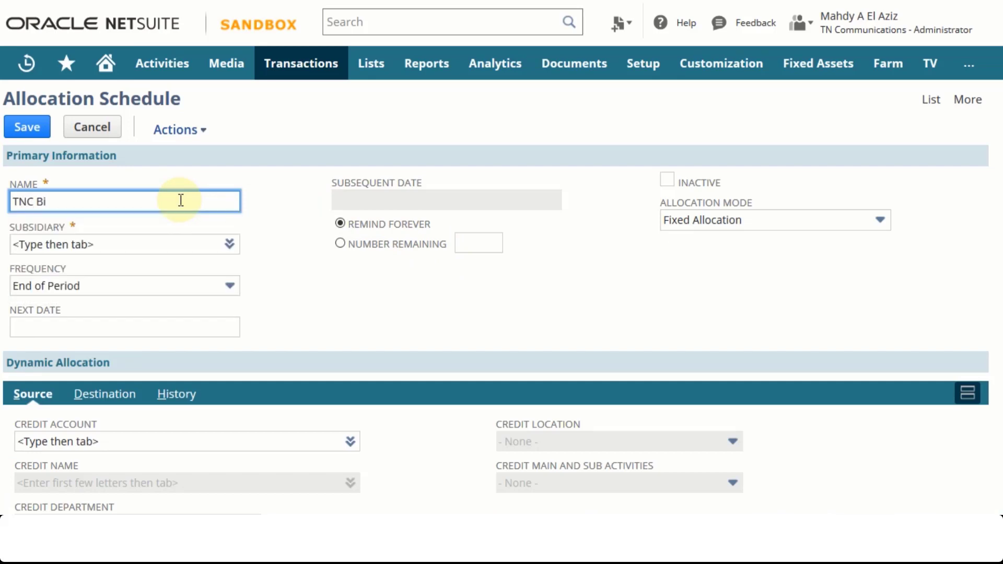
{"action": "type", "text": "llocation"}
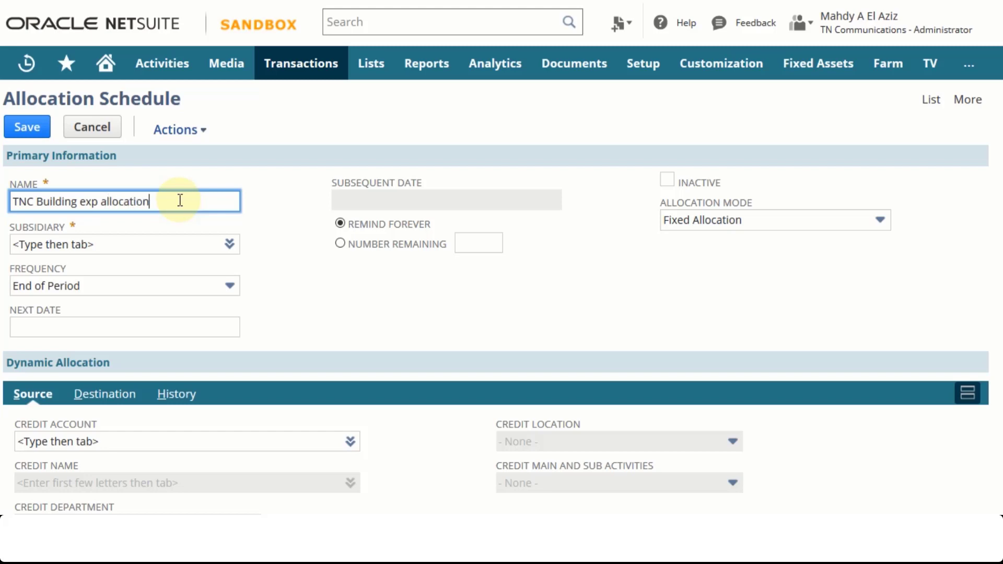
{"action": "left_click", "coordinate": [157, 248]}
{"action": "type", "text": "1301"}
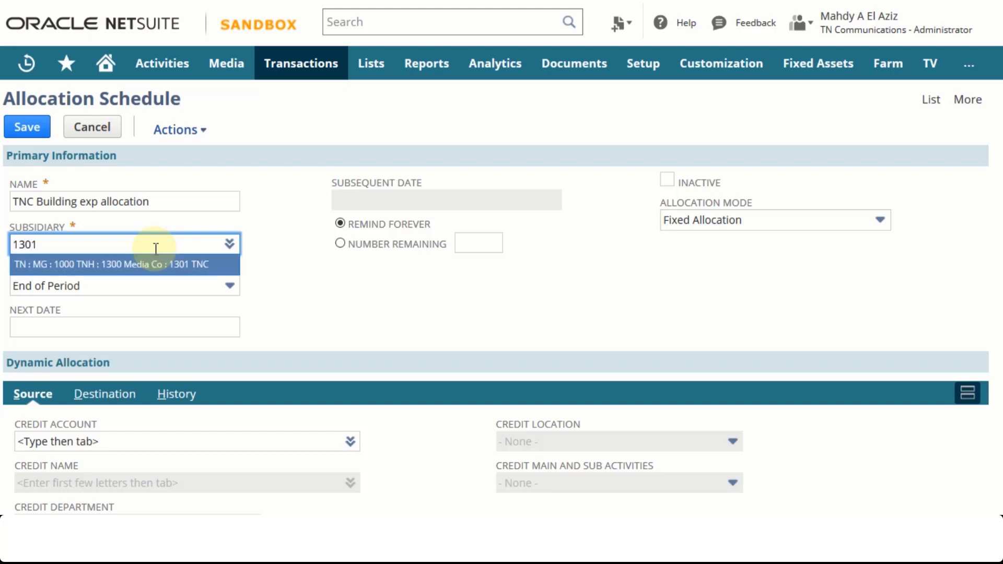
{"action": "left_click", "coordinate": [167, 269]}
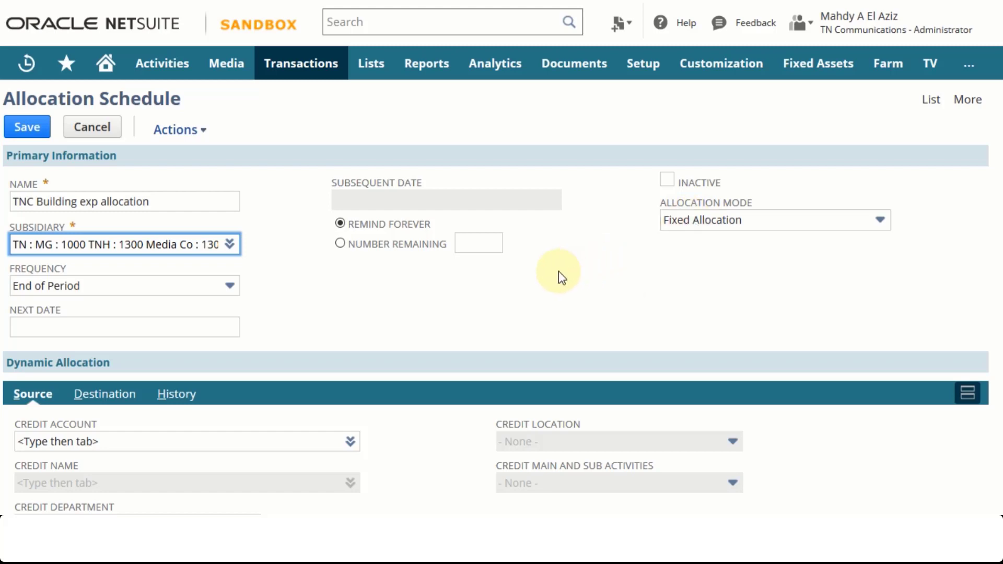
- Set the schedule's next date to 30.09.2020
{"action": "scroll", "coordinate": [559, 271], "scroll_direction": "down", "scroll_amount": 2}
{"action": "scroll", "coordinate": [559, 271], "scroll_direction": "down", "scroll_amount": 2}
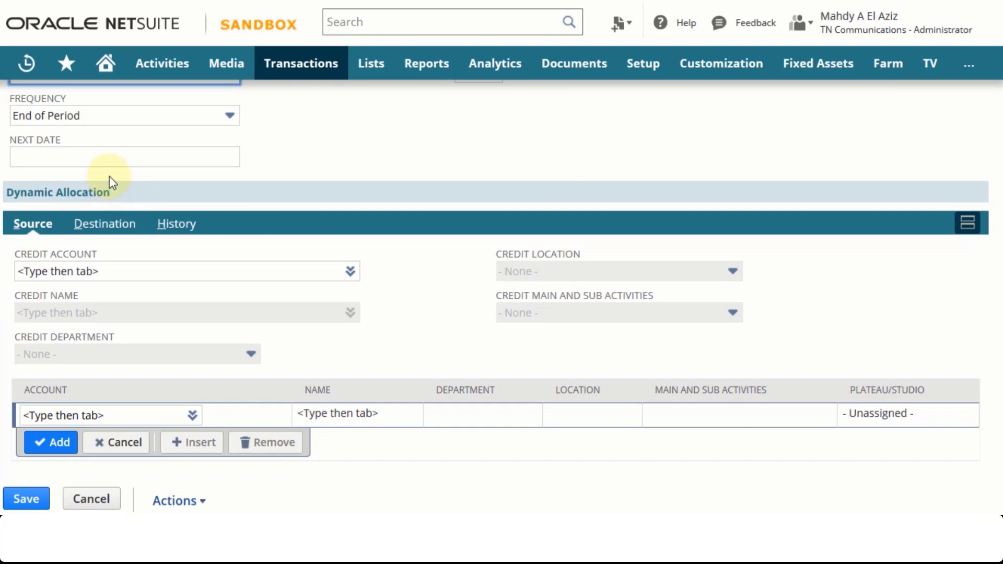
{"action": "left_click", "coordinate": [84, 157]}
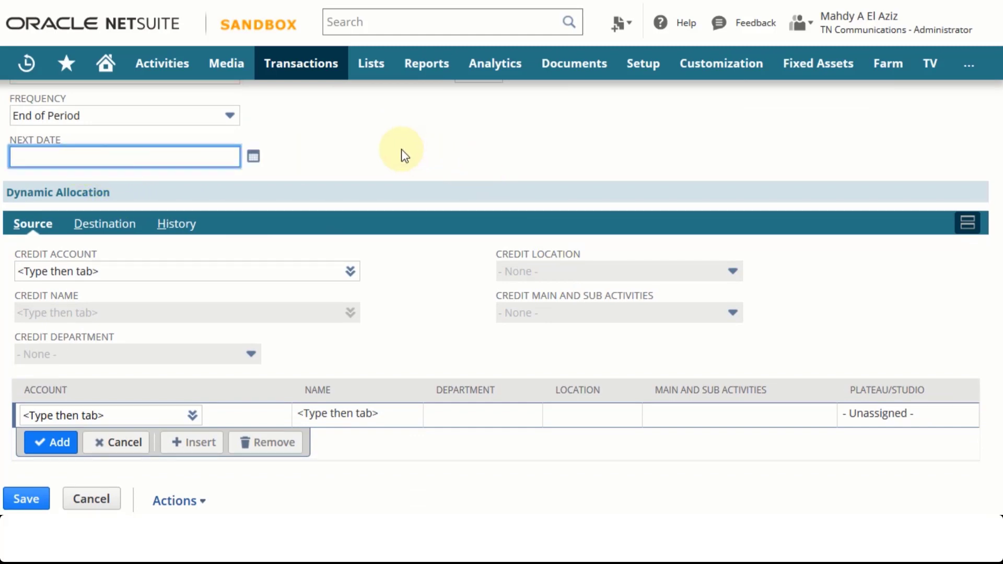
{"action": "type", "text": "30.09.2020"}
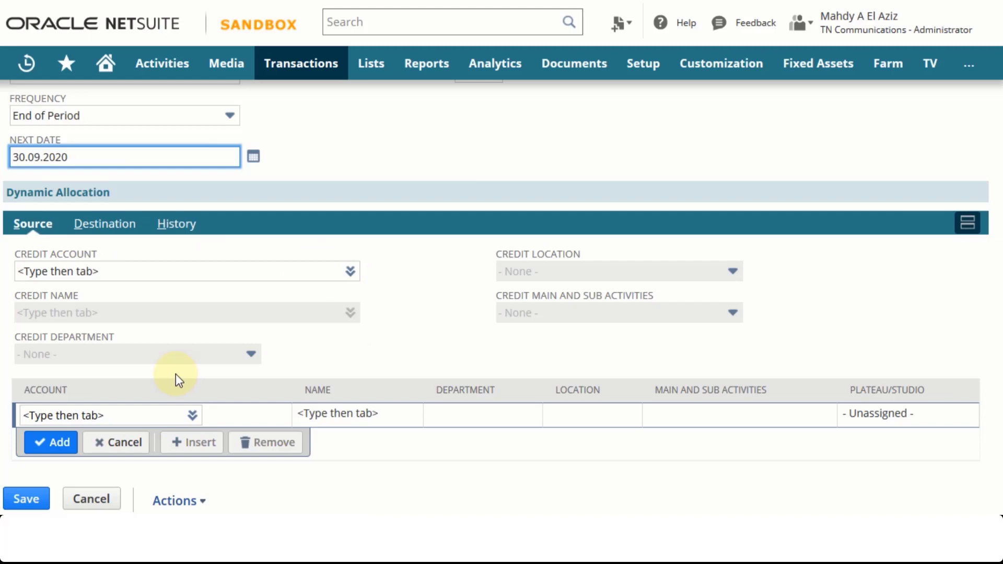
- Choose 615-000 OH - Building exp as the account on the first source line
{"action": "left_click", "coordinate": [108, 416]}
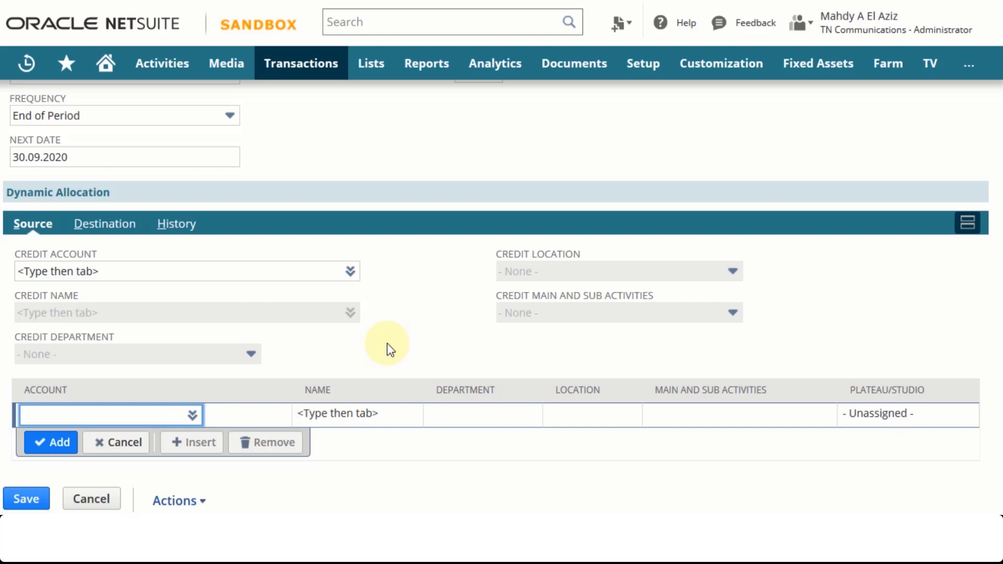
{"action": "type", "text": "615"}
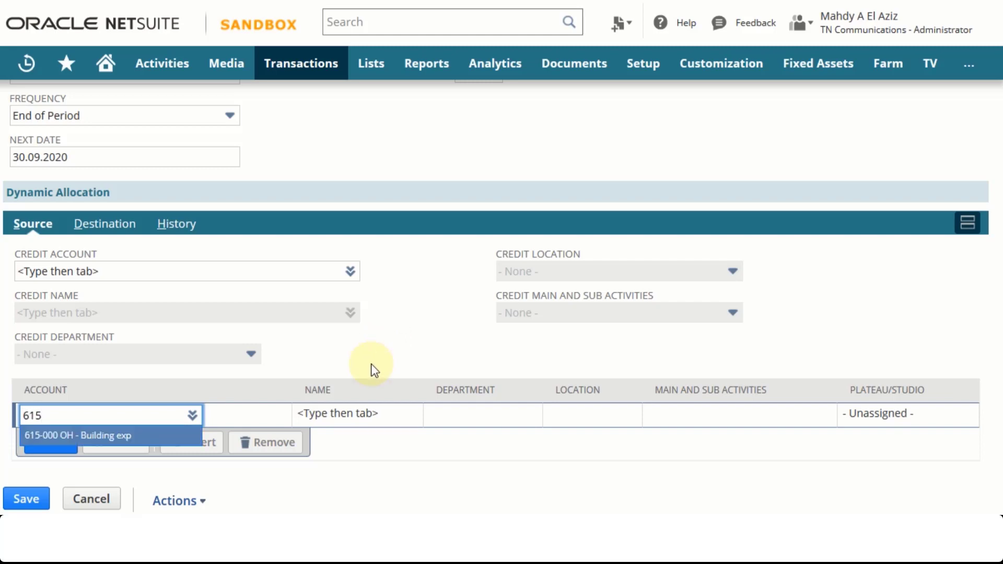
{"action": "left_click", "coordinate": [115, 434]}
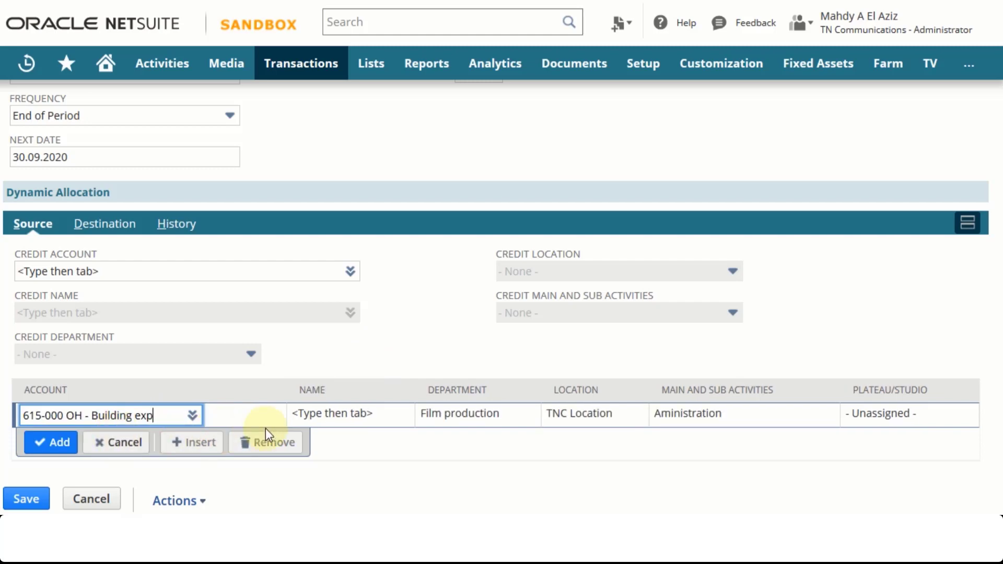
- Set the source line's department to - Any - and its location to general
{"action": "key", "text": "Tab"}
{"action": "key", "text": "Tab"}
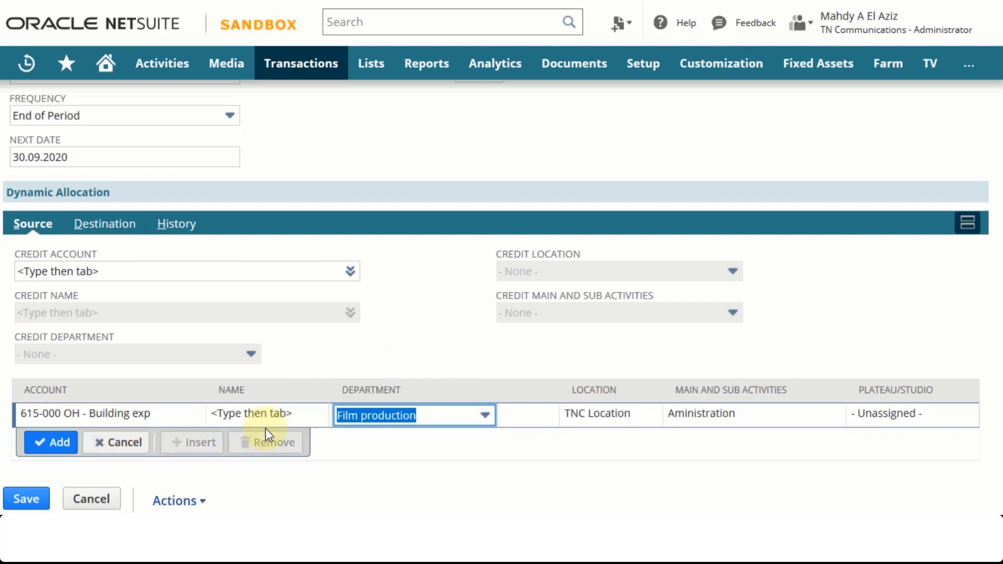
{"action": "left_click", "coordinate": [486, 417]}
{"action": "left_click_drag", "start_coordinate": [487, 357], "coordinate": [496, 314]}
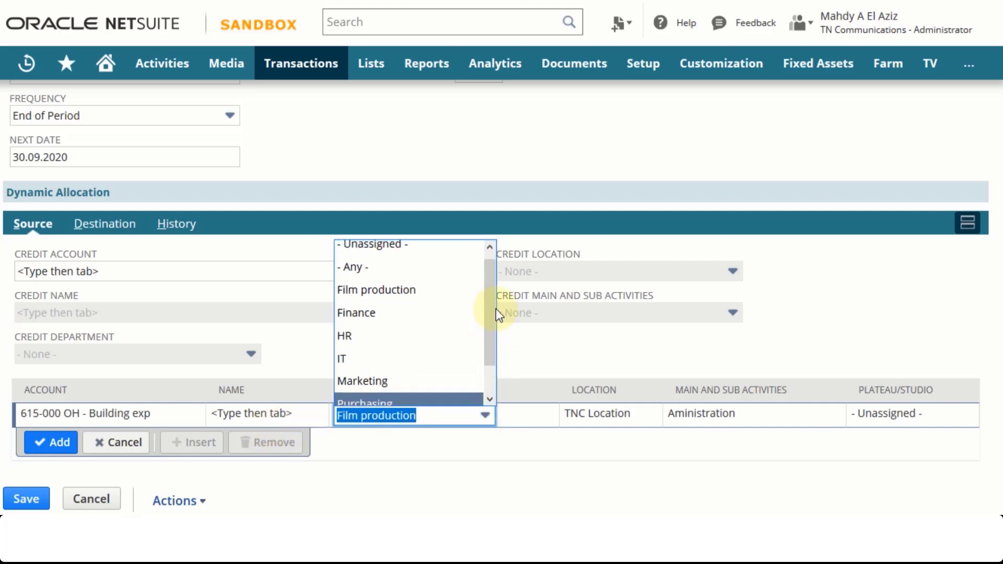
{"action": "left_click", "coordinate": [436, 267]}
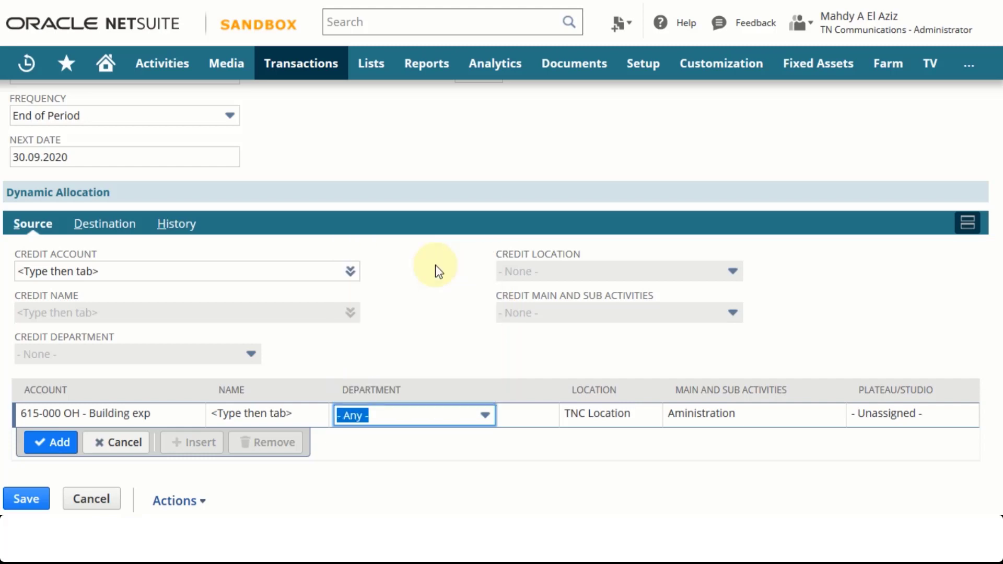
{"action": "key", "text": "Tab"}
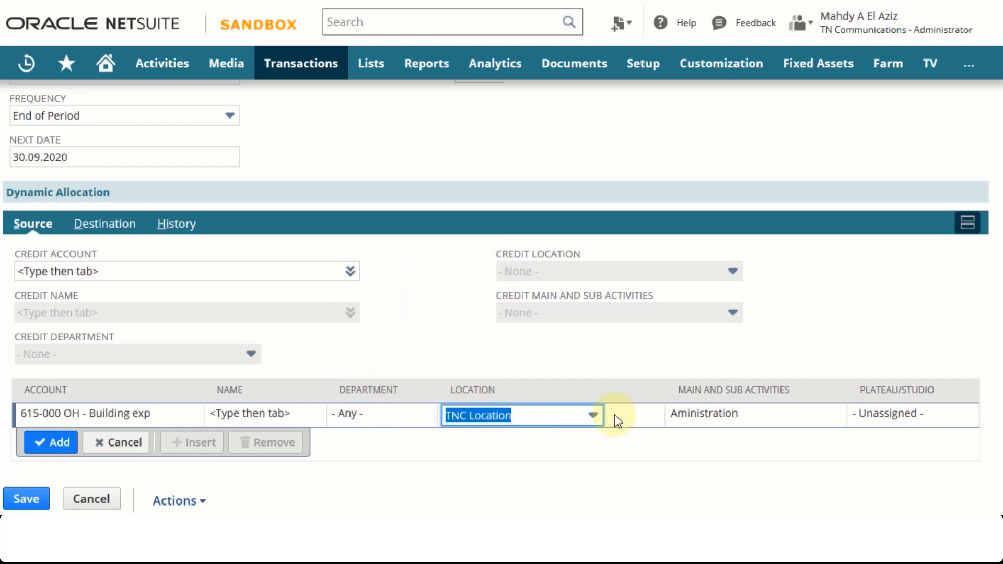
{"action": "left_click", "coordinate": [590, 416]}
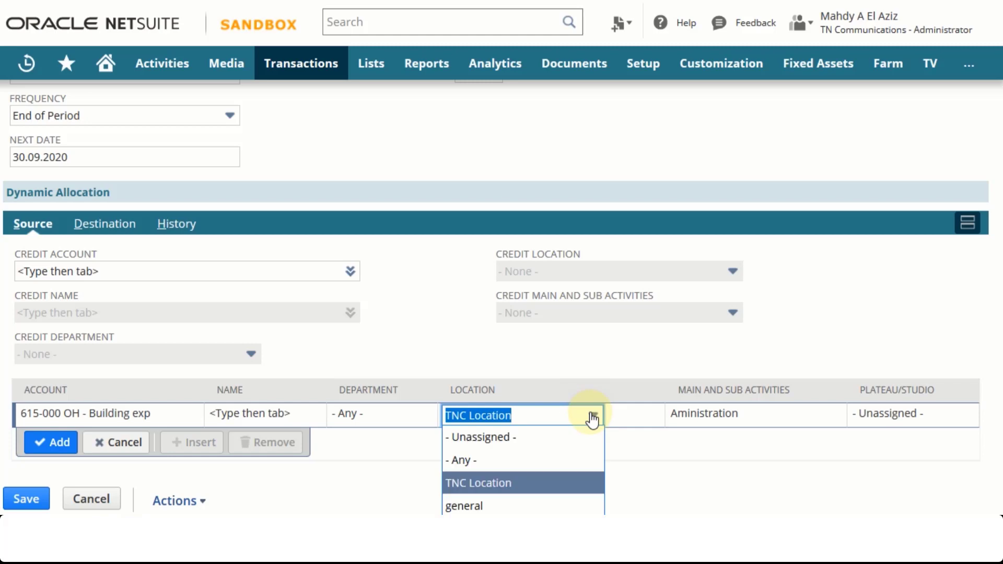
{"action": "left_click", "coordinate": [513, 507]}
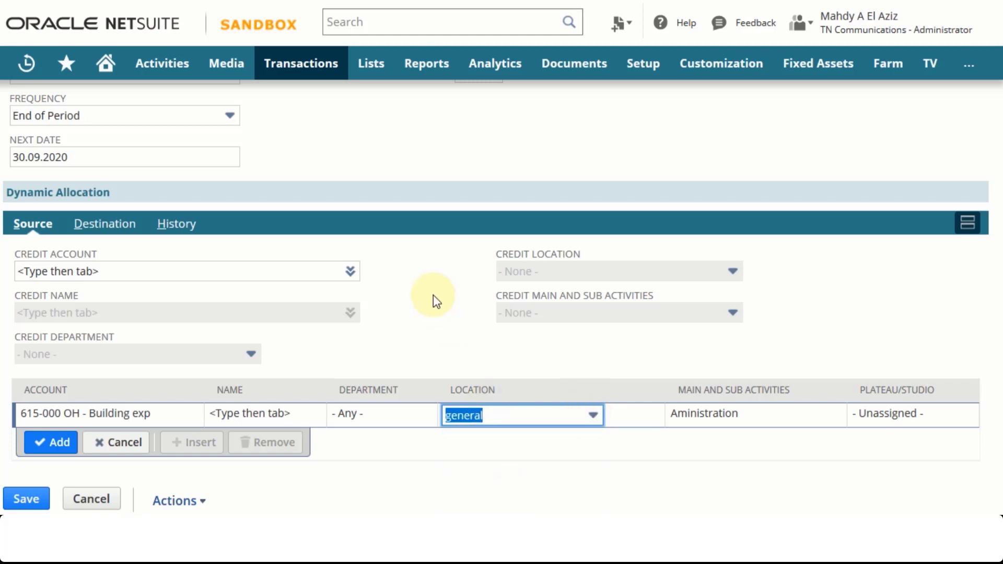
- Set the source line's main and sub activities to To Be Allocated and its plateau/studio to - Any -
{"action": "key", "text": "Tab"}
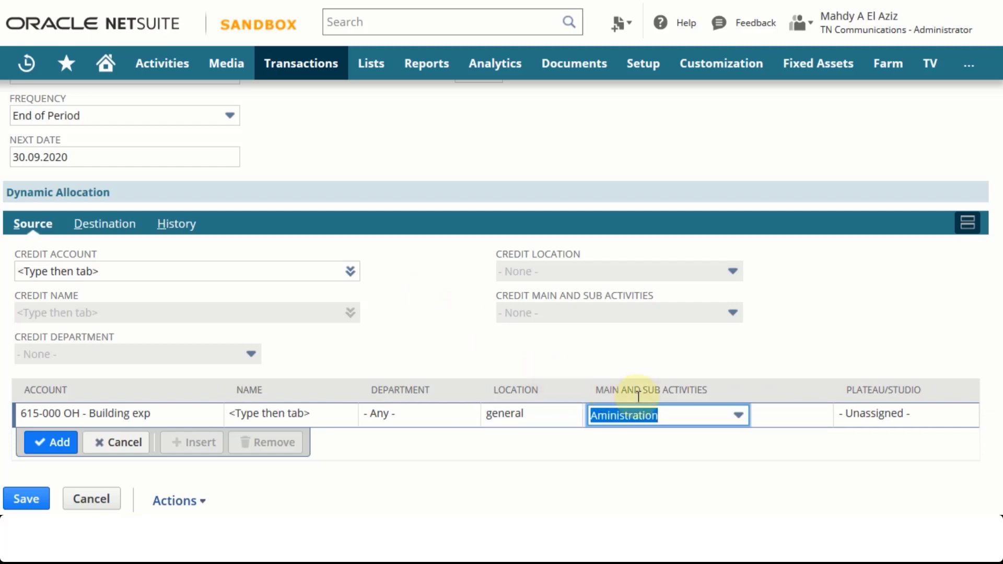
{"action": "left_click", "coordinate": [738, 416]}
{"action": "left_click_drag", "start_coordinate": [740, 284], "coordinate": [676, 430]}
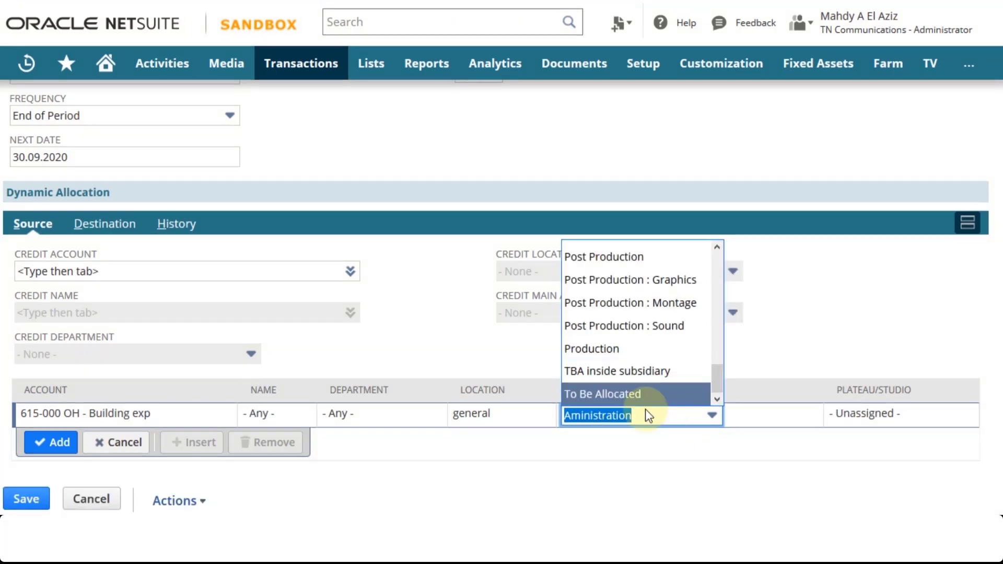
{"action": "left_click", "coordinate": [602, 395]}
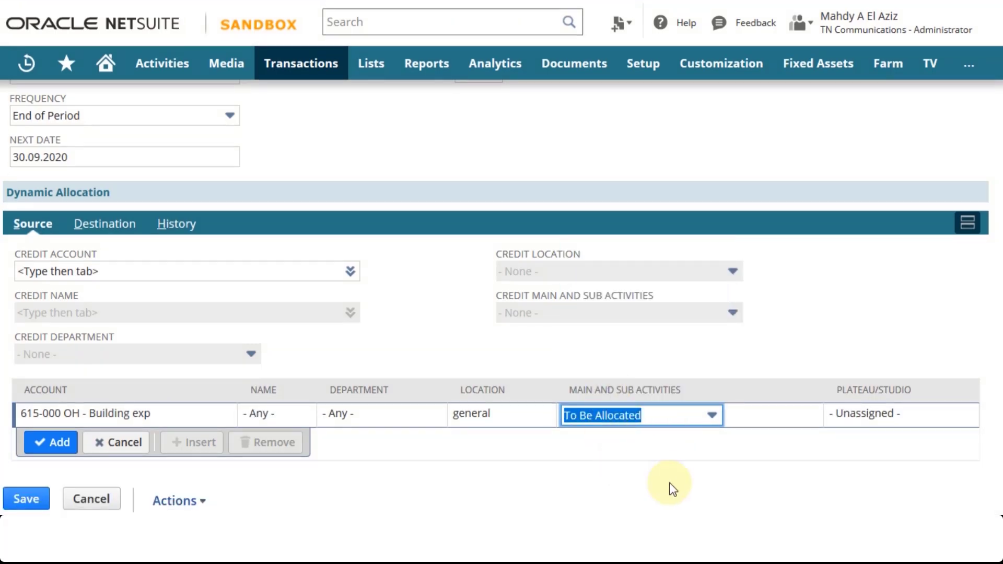
{"action": "left_click", "coordinate": [649, 473]}
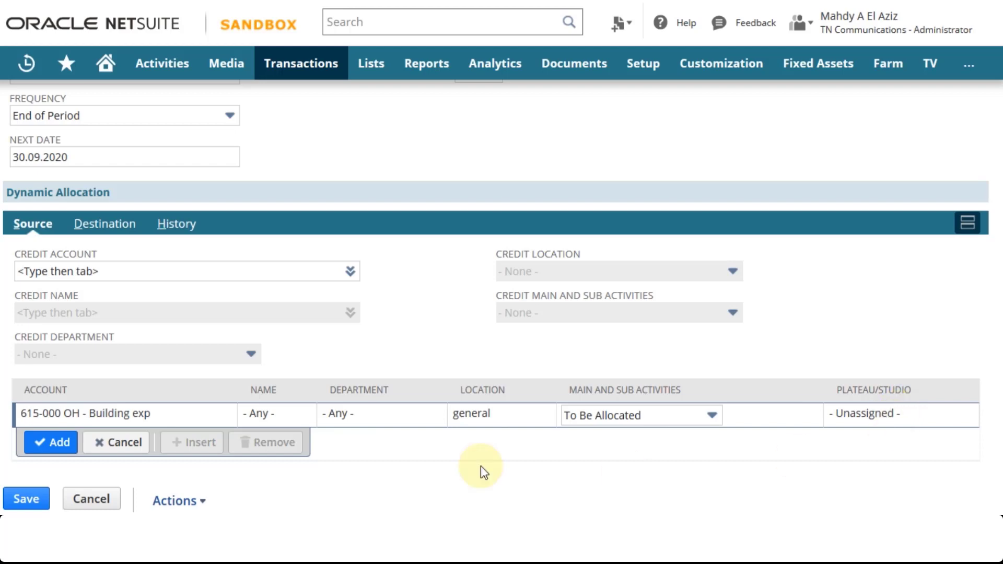
{"action": "left_click", "coordinate": [876, 416]}
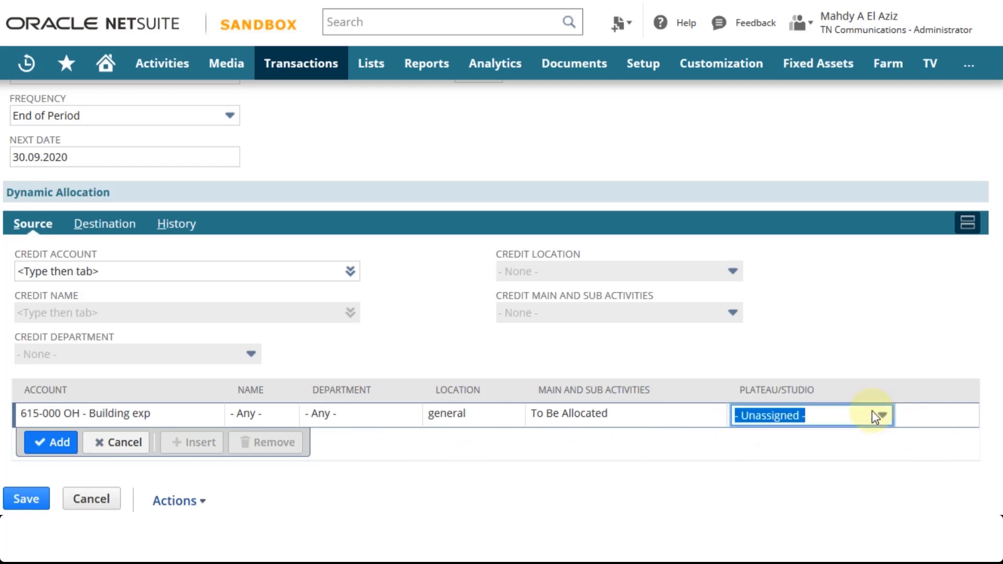
{"action": "left_click", "coordinate": [883, 415]}
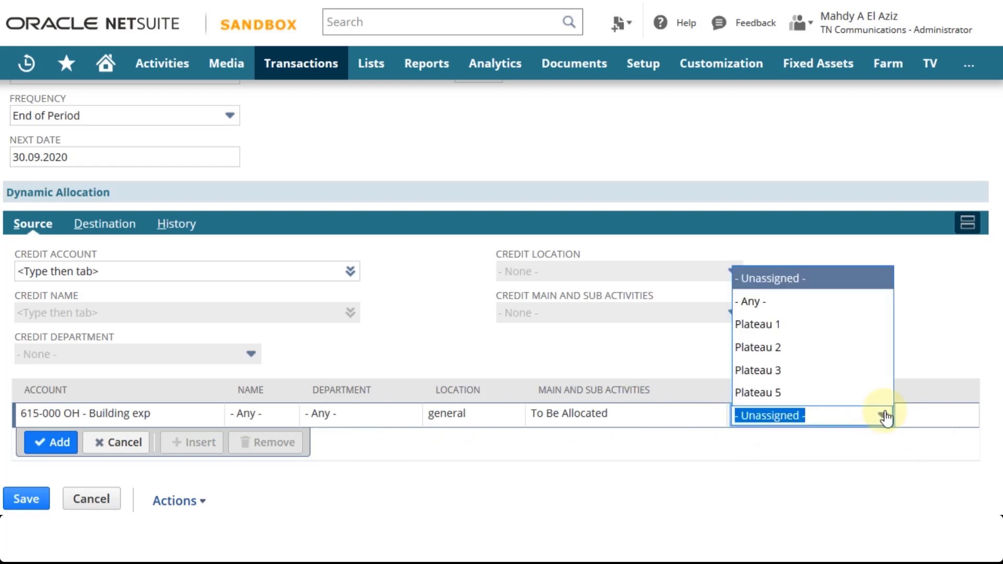
{"action": "left_click", "coordinate": [799, 305]}
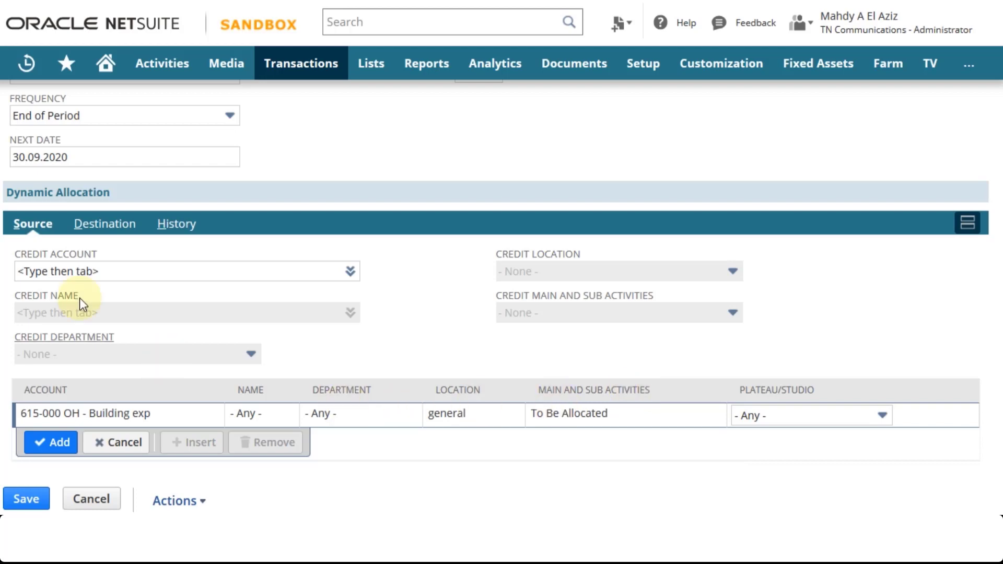
- Configure the allocation destination to use the source/credit accounts and treat its values as percentages
{"action": "left_click", "coordinate": [105, 230]}
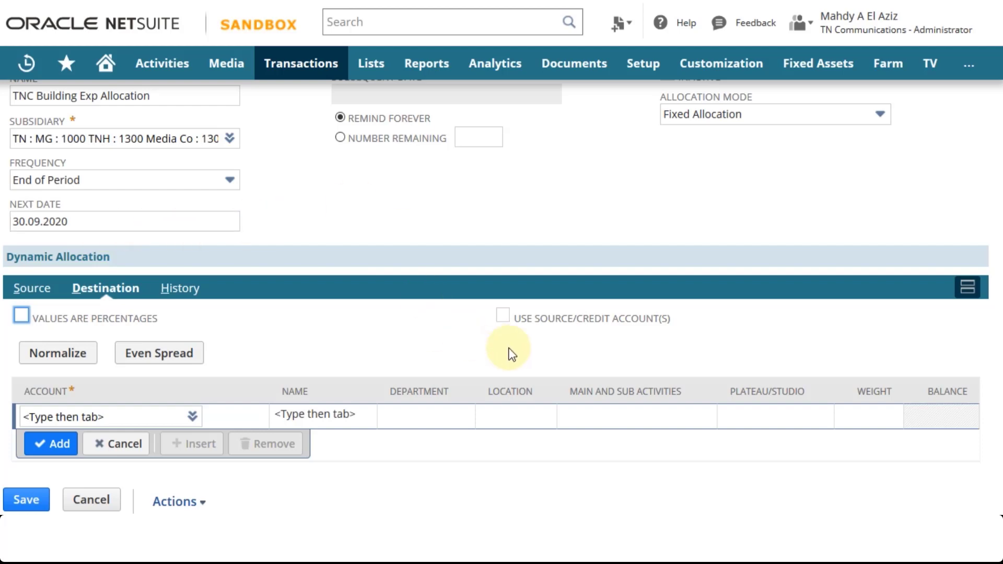
{"action": "left_click", "coordinate": [502, 316]}
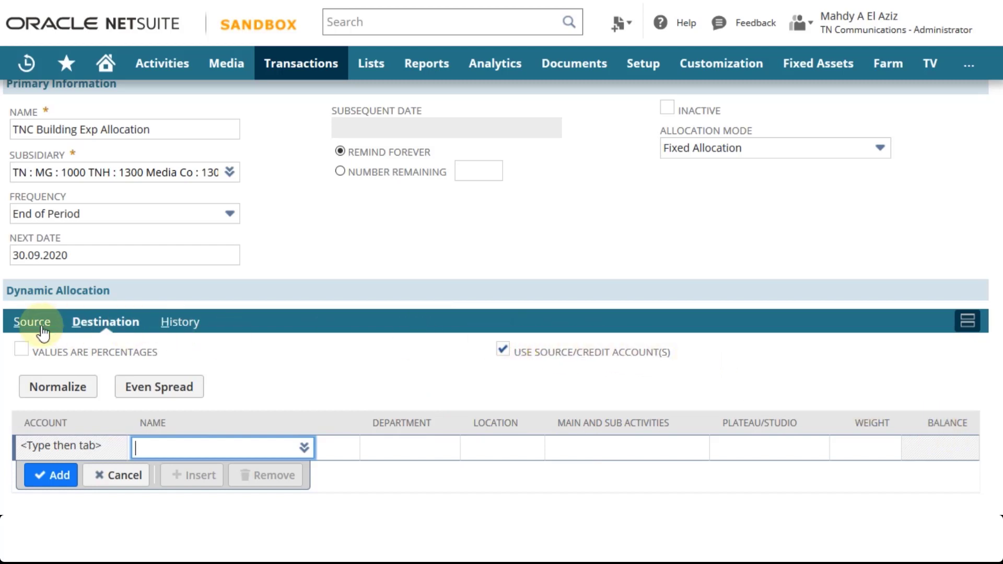
{"action": "left_click", "coordinate": [21, 351]}
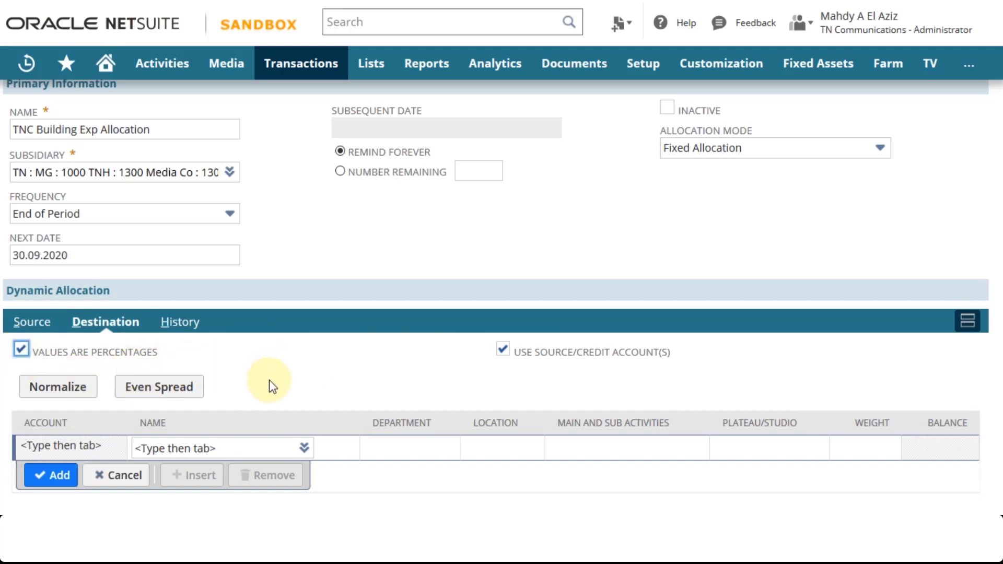
- Add a destination line with location TNC Location, main and sub activities Media, and a weight of 5
{"action": "scroll", "coordinate": [244, 432], "scroll_direction": "down", "scroll_amount": 1}
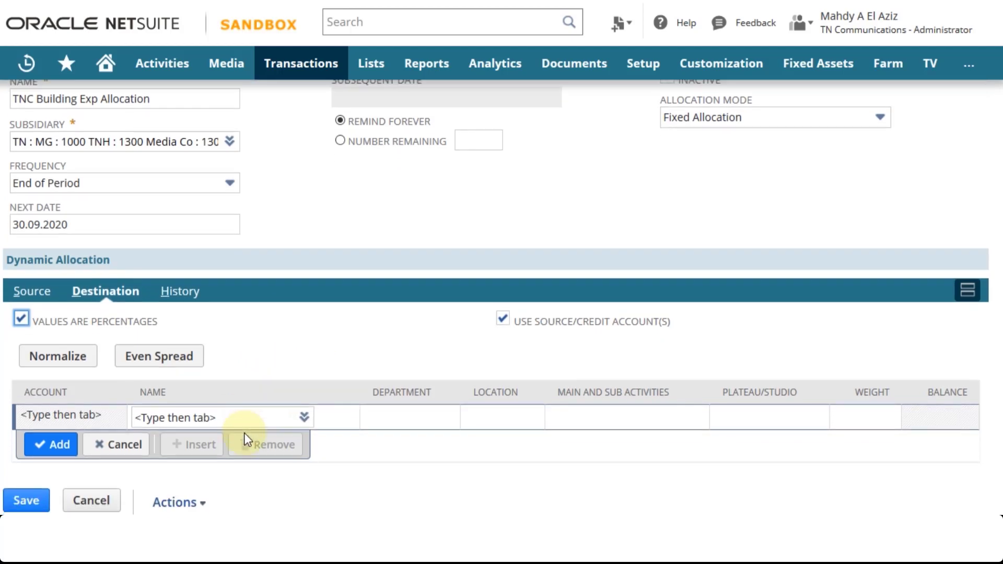
{"action": "left_click", "coordinate": [240, 410]}
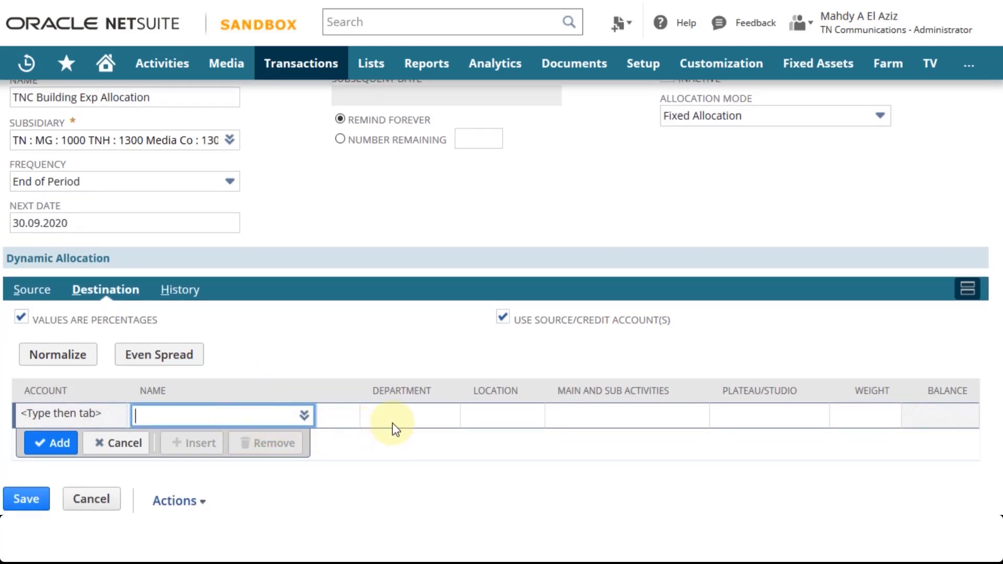
{"action": "left_click", "coordinate": [483, 416]}
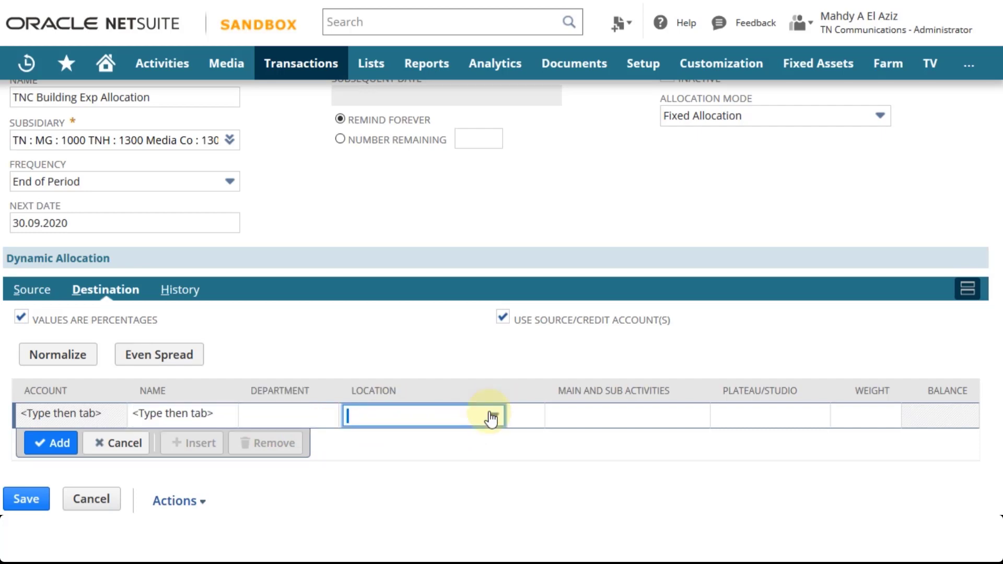
{"action": "left_click", "coordinate": [493, 419]}
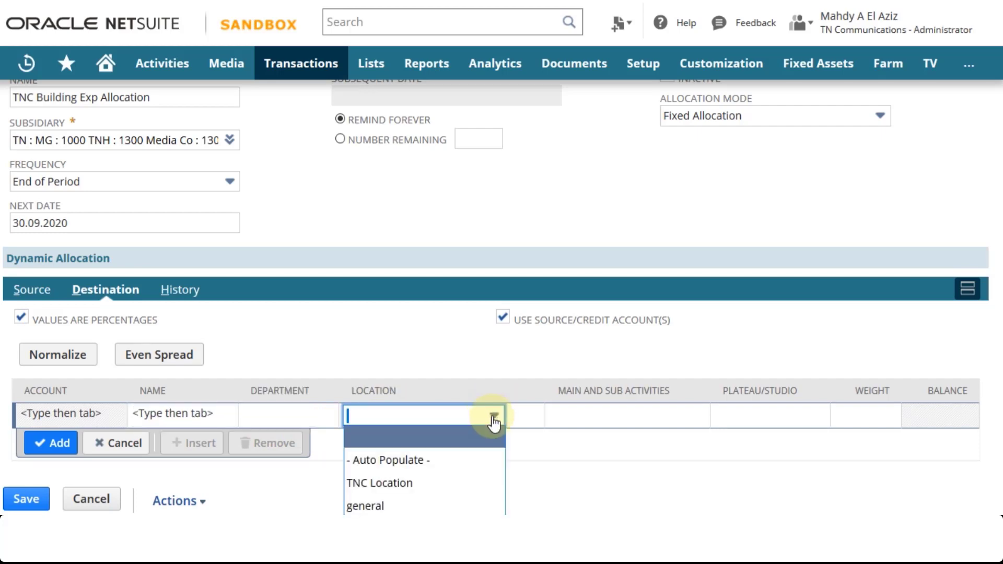
{"action": "left_click", "coordinate": [439, 484]}
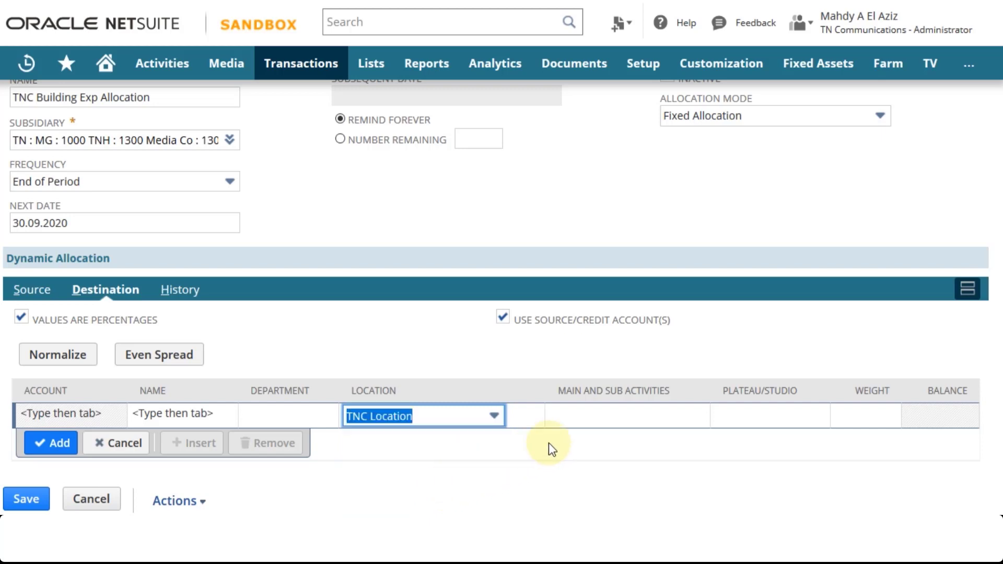
{"action": "left_click", "coordinate": [604, 412]}
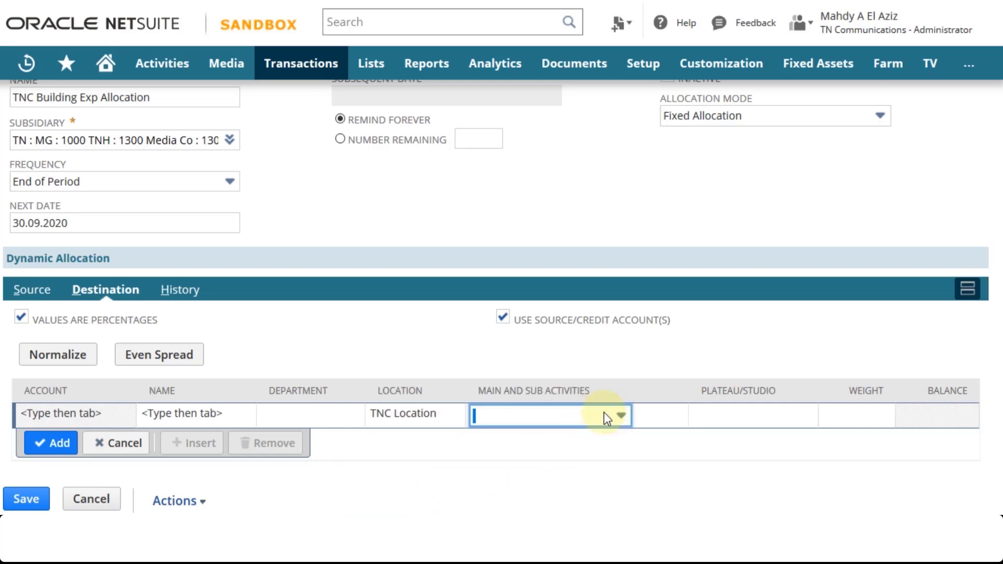
{"action": "type", "text": "m"}
{"action": "left_click", "coordinate": [866, 414]}
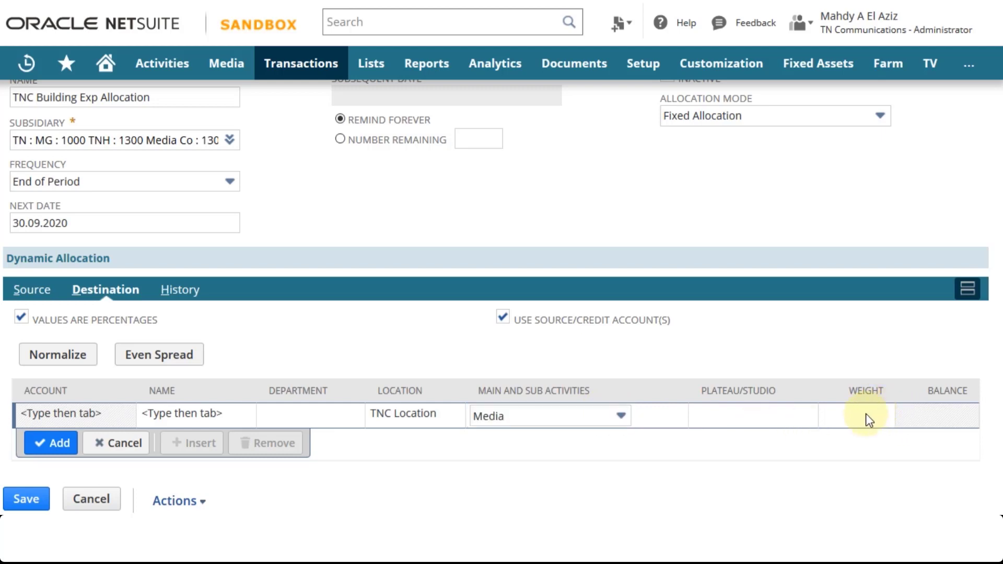
{"action": "left_click", "coordinate": [859, 414]}
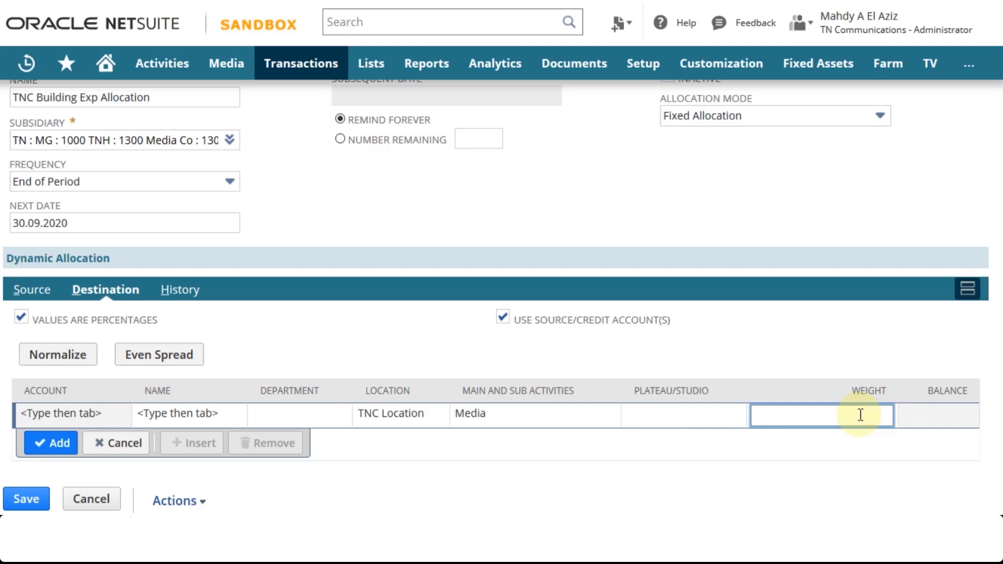
{"action": "type", "text": "5"}
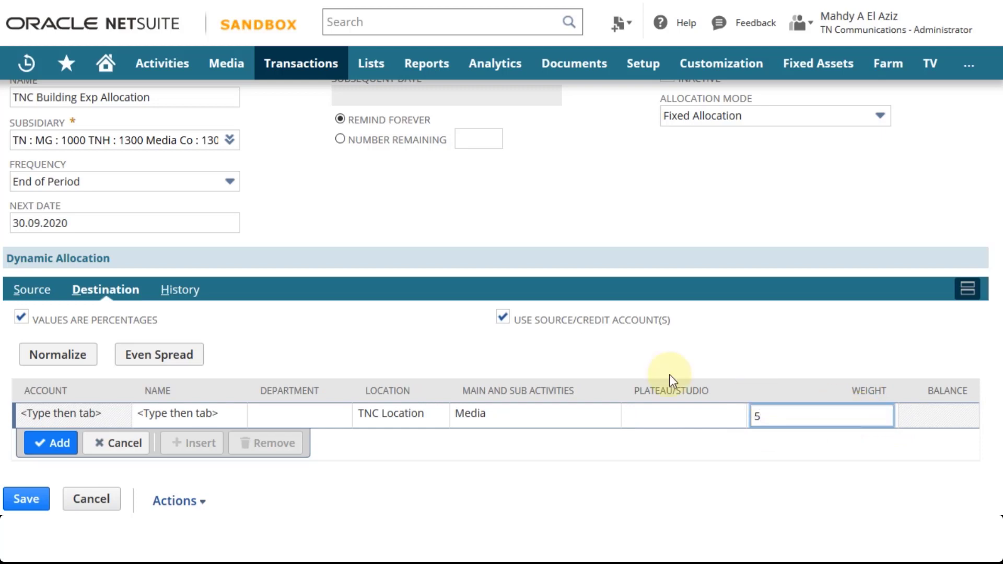
{"action": "left_click", "coordinate": [71, 435]}
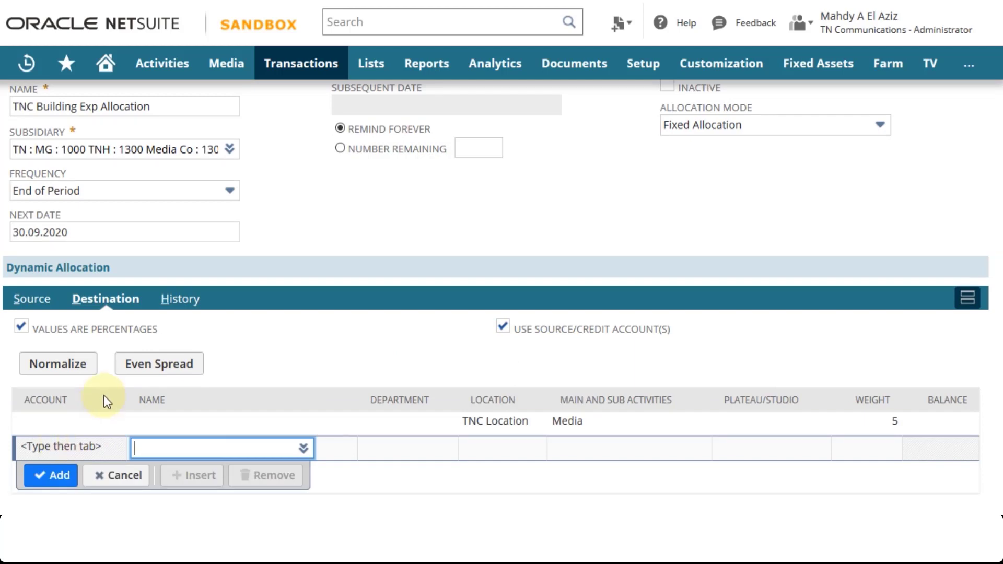
- Add a second destination line with location TNC Location, main and sub activities Film production, and a weight of 15
{"action": "scroll", "coordinate": [104, 396], "scroll_direction": "down", "scroll_amount": 1}
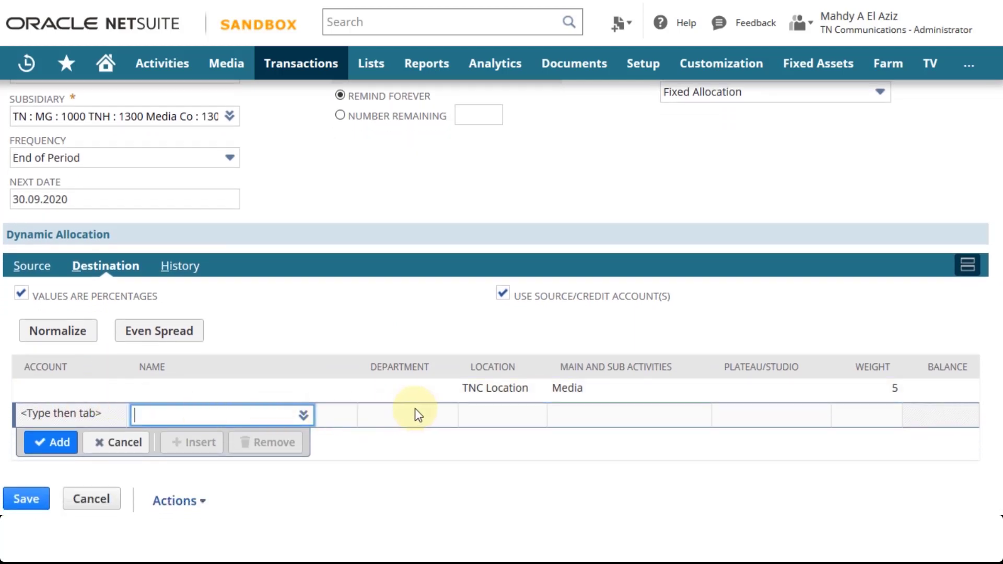
{"action": "left_click", "coordinate": [481, 412]}
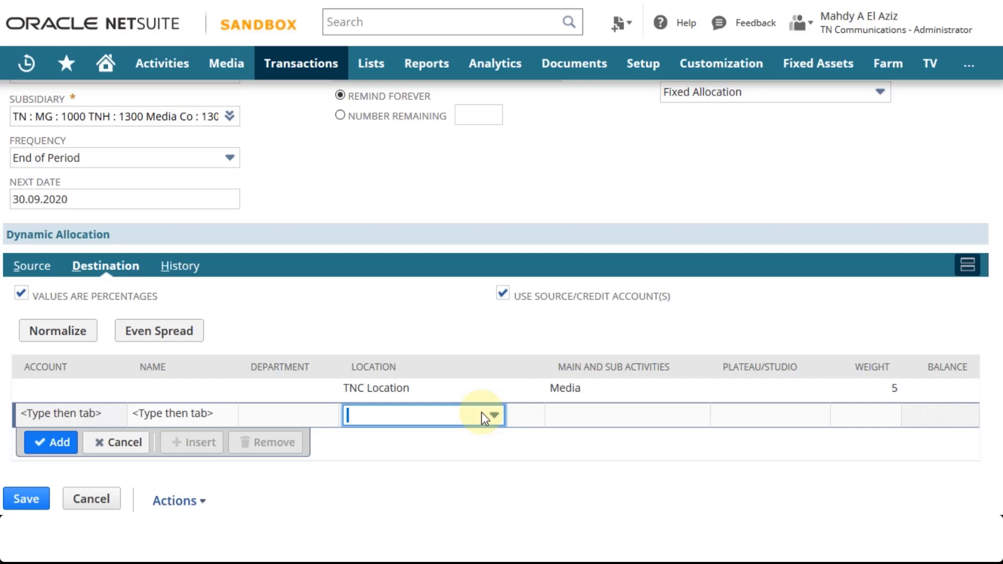
{"action": "key", "text": "Down"}
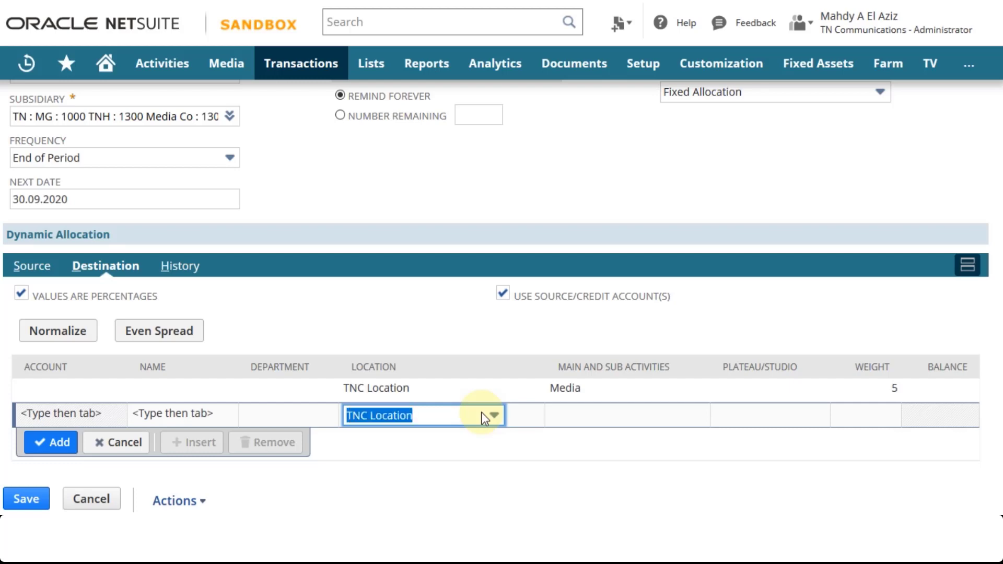
{"action": "key", "text": "Tab"}
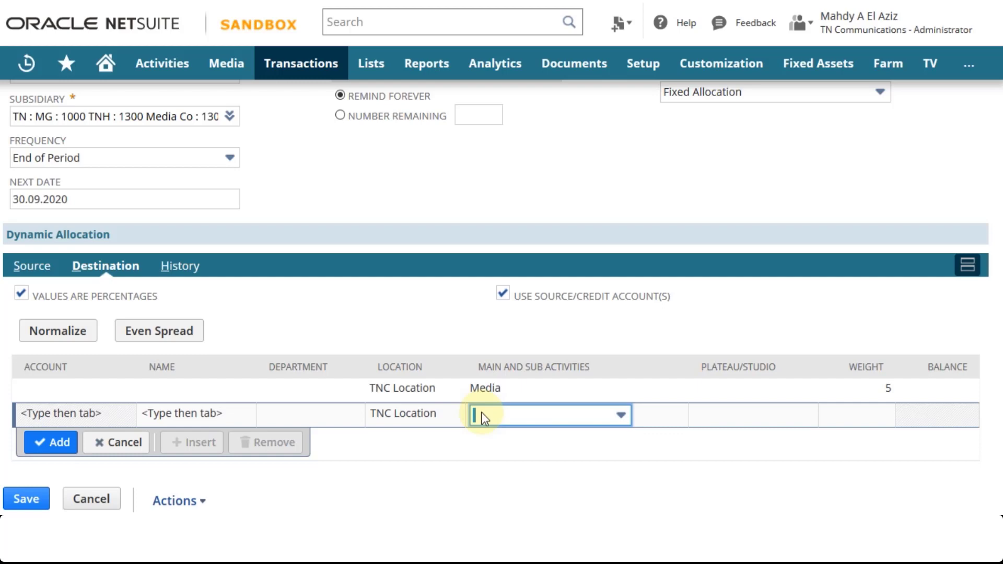
{"action": "key", "text": "Down"}
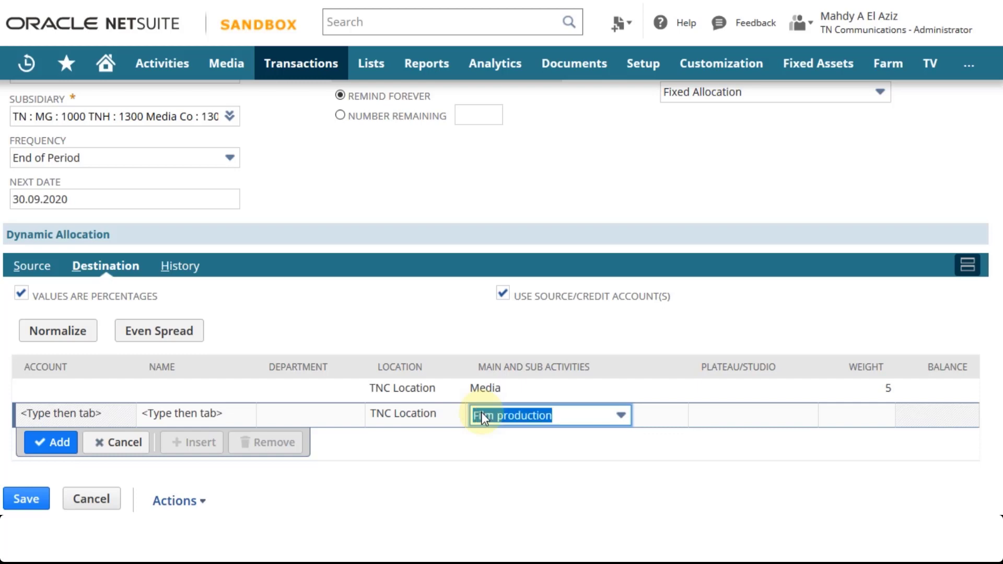
{"action": "key", "text": "Tab"}
{"action": "key", "text": "Tab"}
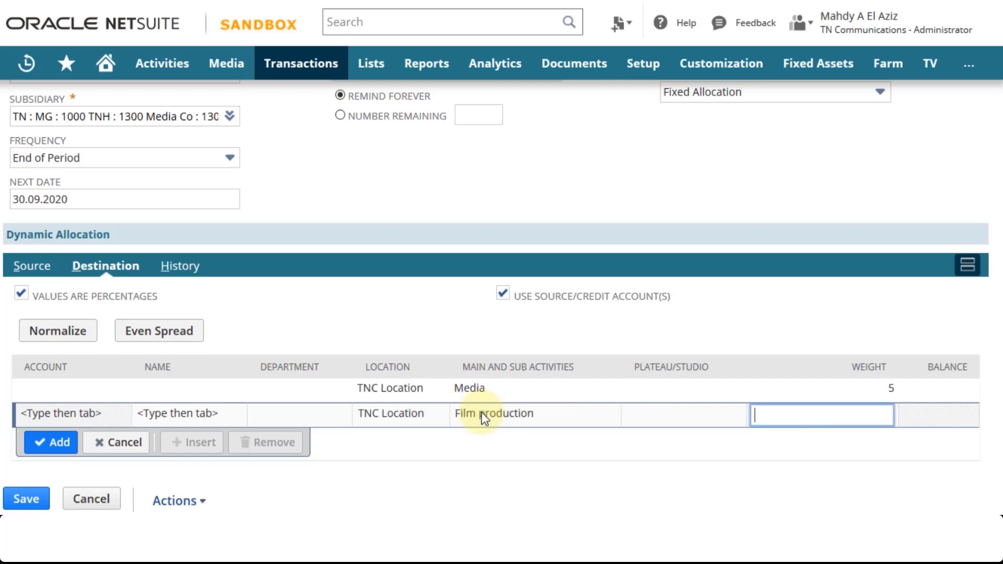
{"action": "type", "text": "15"}
{"action": "key", "text": "Tab"}
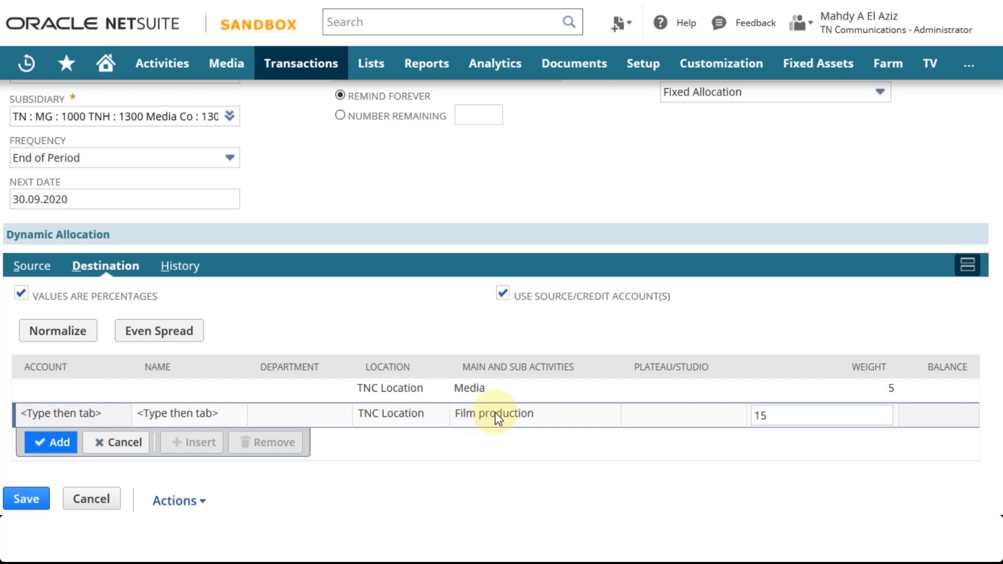
{"action": "left_click", "coordinate": [59, 445]}
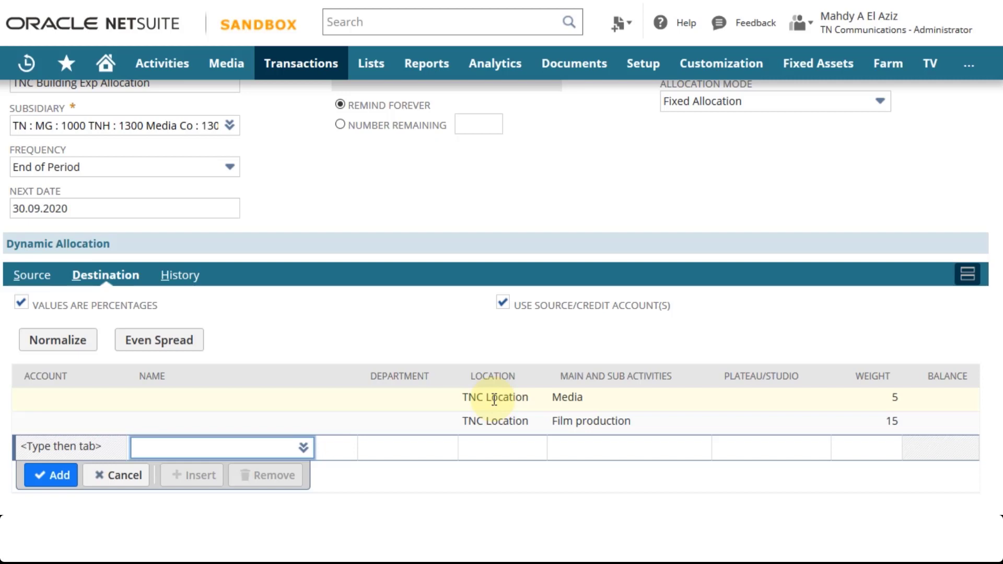
- Add a third destination line with location general, main and sub activities To Be Allocated, and a weight of 80
{"action": "key", "text": "Tab"}
{"action": "key", "text": "Tab"}
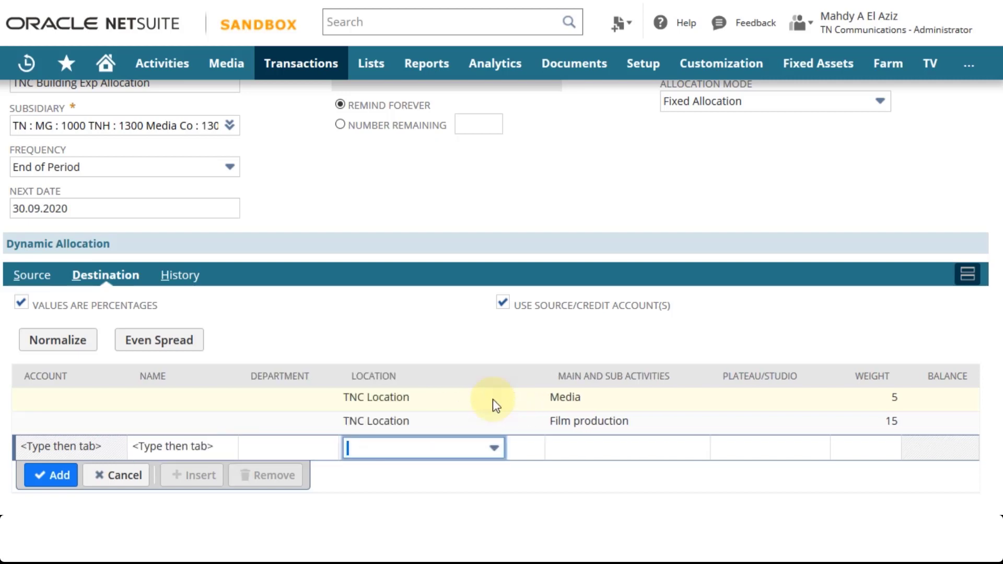
{"action": "type", "text": "general"}
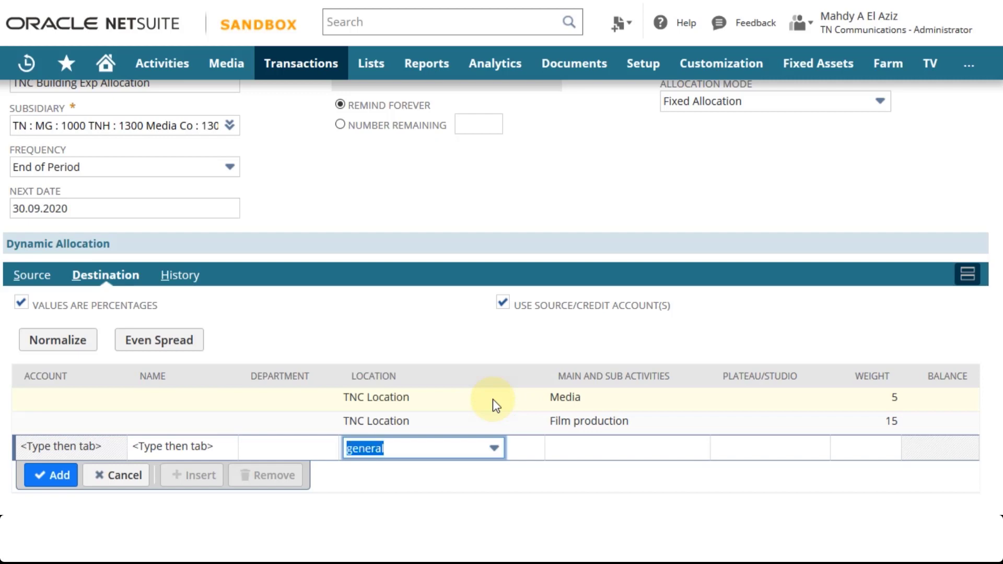
{"action": "key", "text": "Tab"}
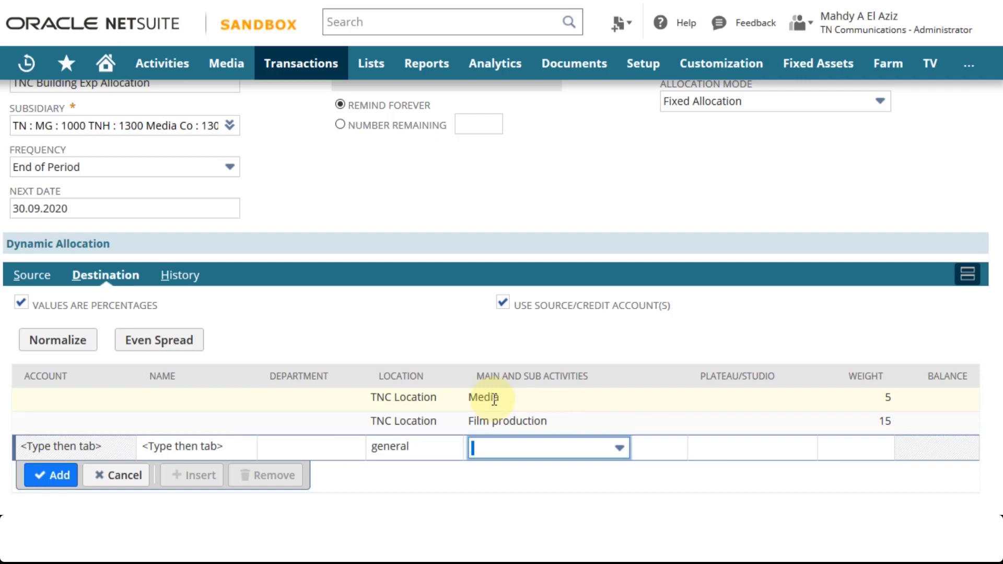
{"action": "type", "text": "t"}
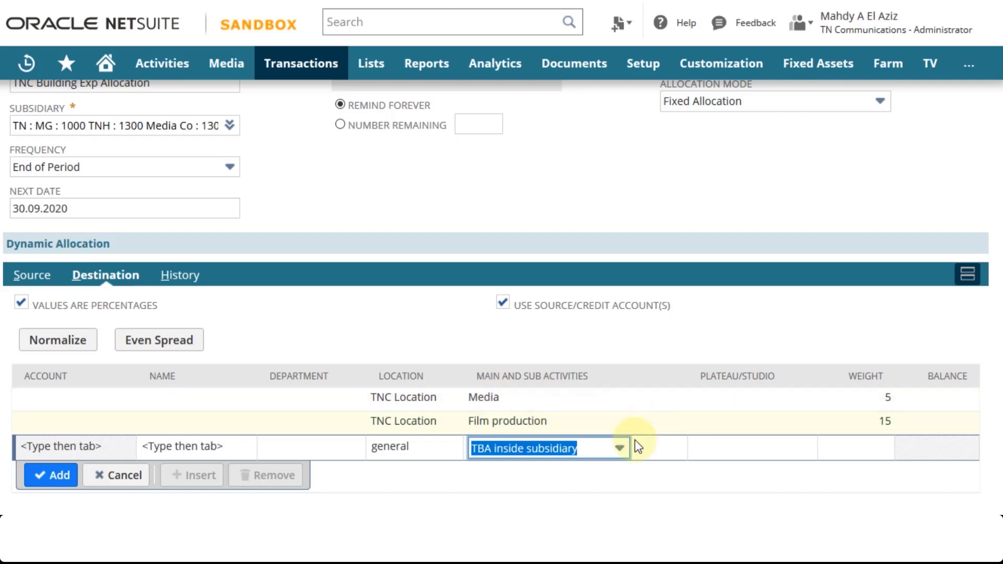
{"action": "left_click", "coordinate": [619, 448]}
{"action": "left_click", "coordinate": [572, 432]}
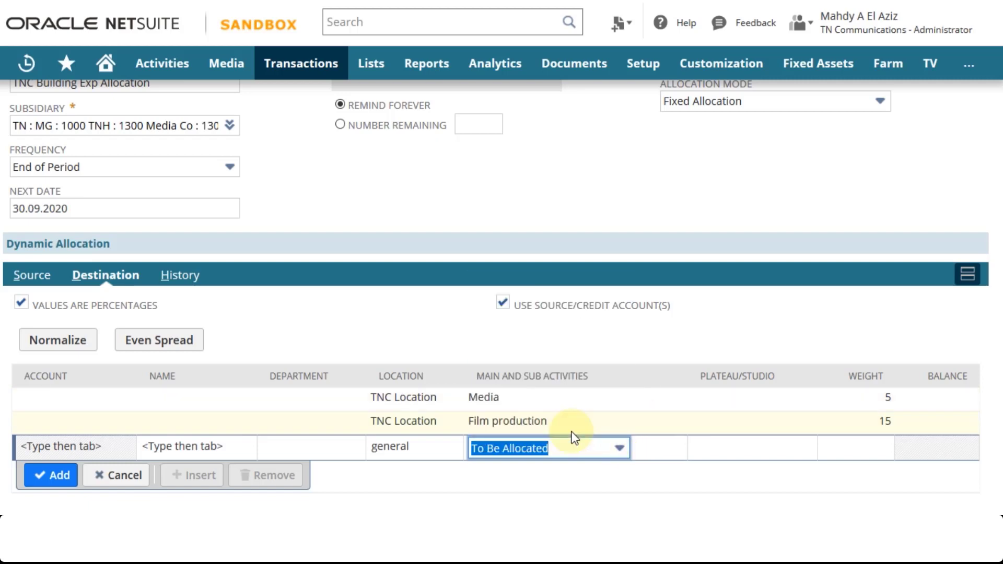
{"action": "key", "text": "Tab"}
{"action": "key", "text": "Tab"}
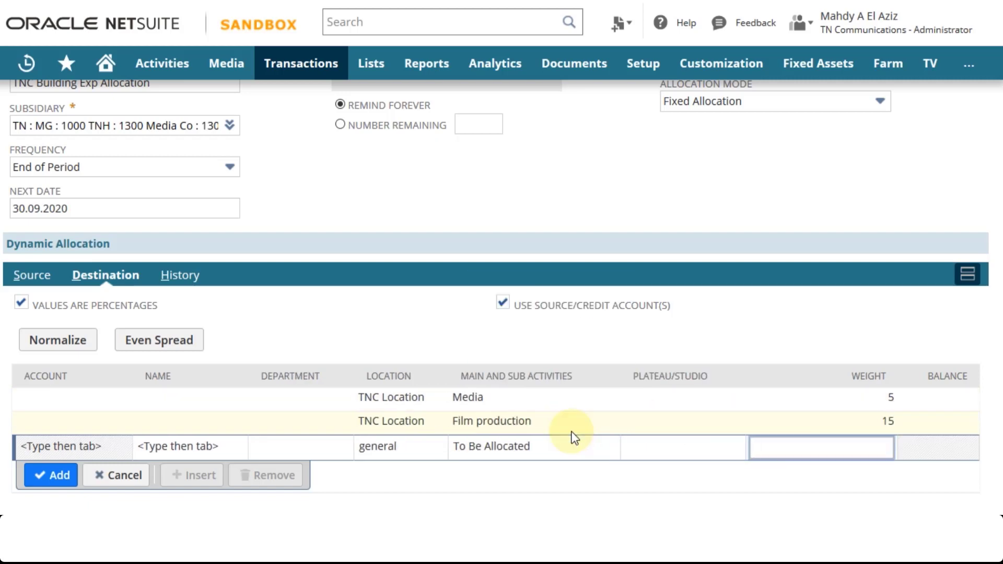
{"action": "type", "text": "80"}
{"action": "left_click", "coordinate": [59, 476]}
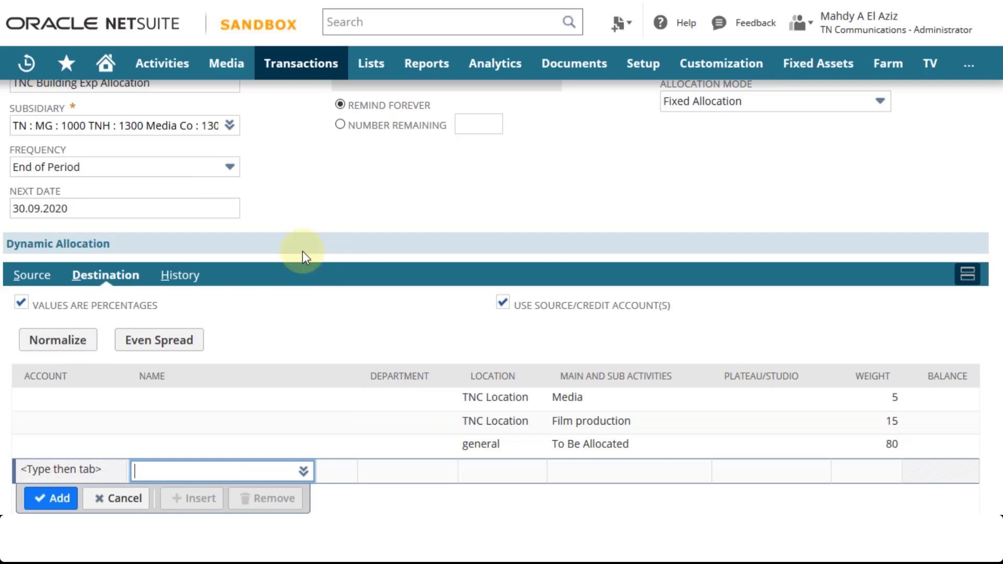
- Review the schedule's source and destination lines, and save the TNC Building Exp Allocation schedule
{"action": "scroll", "coordinate": [303, 252], "scroll_direction": "up", "scroll_amount": 3}
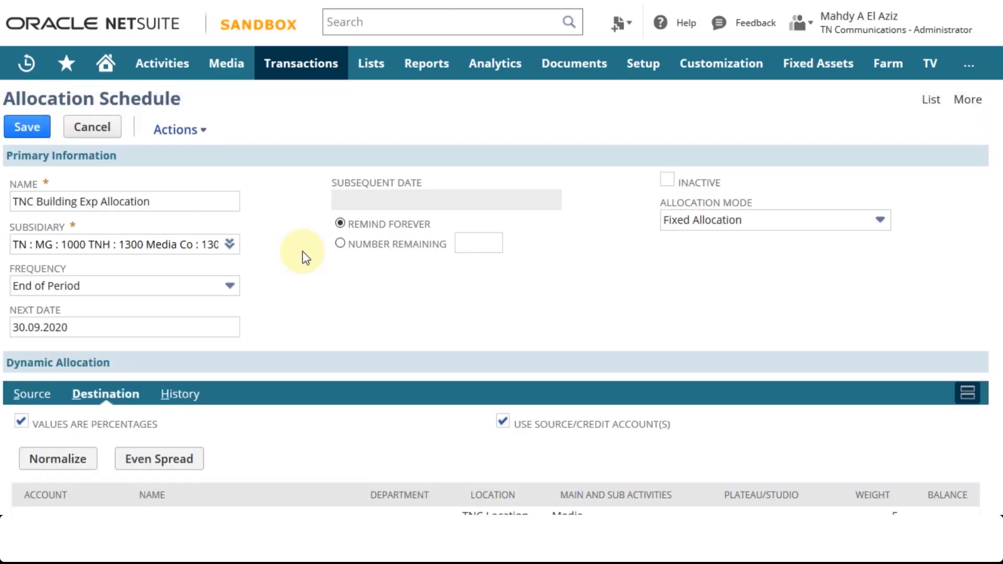
{"action": "scroll", "coordinate": [302, 252], "scroll_direction": "down", "scroll_amount": 4}
{"action": "left_click", "coordinate": [33, 220]}
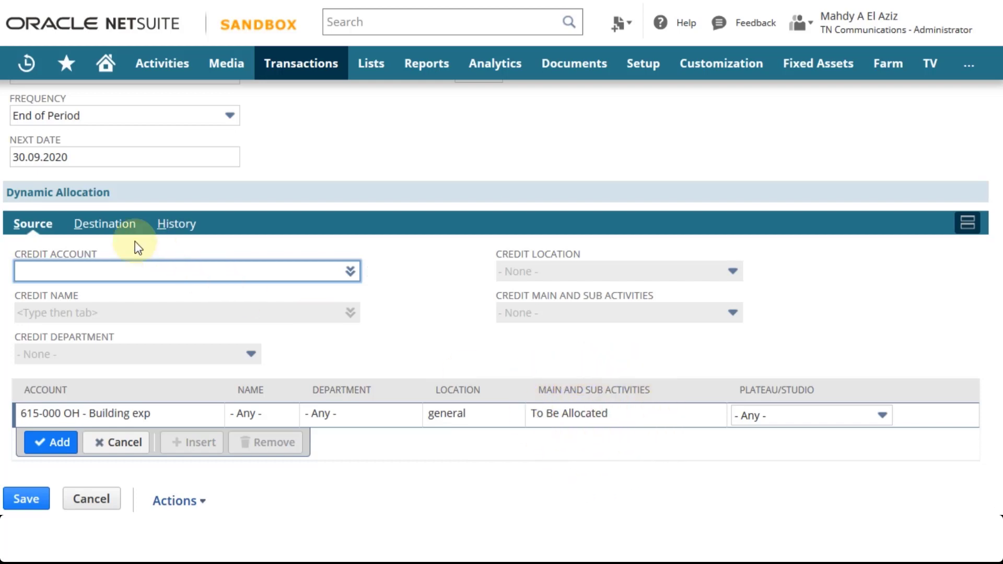
{"action": "left_click", "coordinate": [108, 230]}
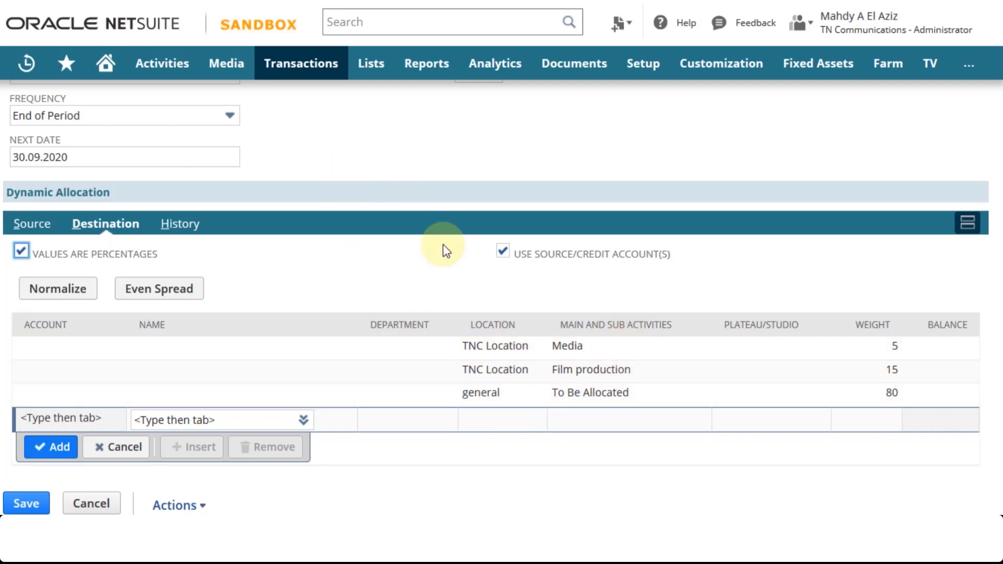
{"action": "scroll", "coordinate": [353, 321], "scroll_direction": "up", "scroll_amount": 4}
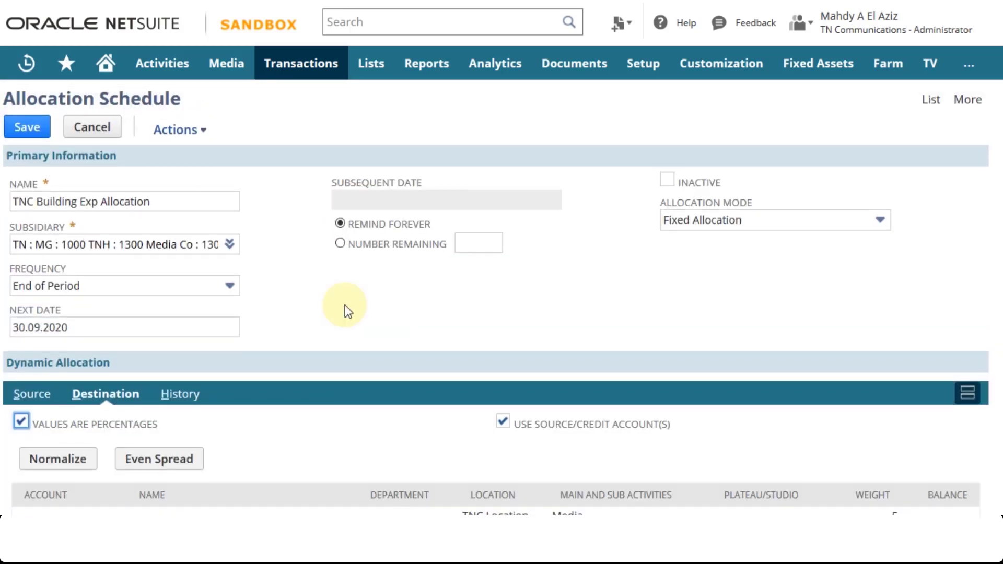
{"action": "left_click", "coordinate": [29, 133]}
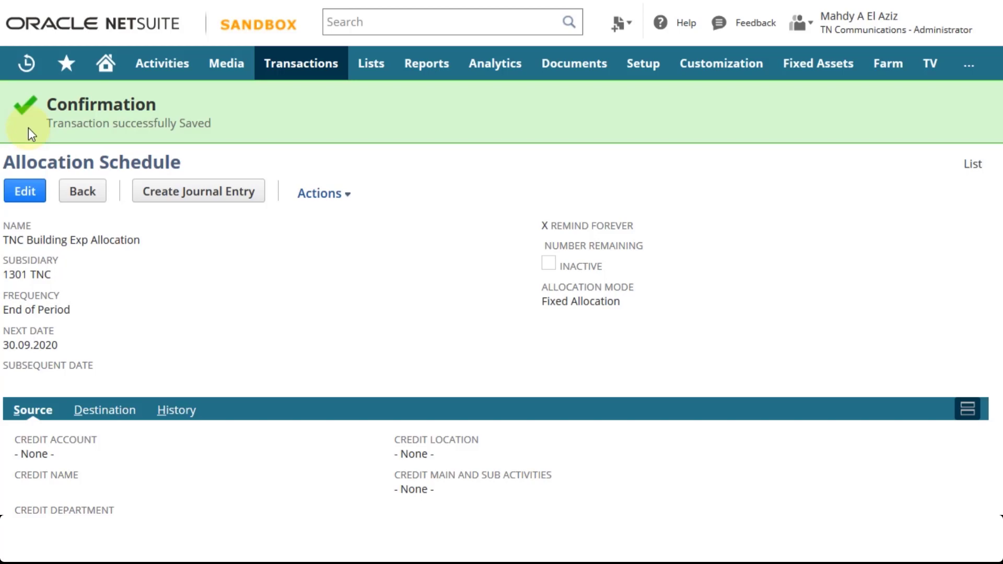
- Create a new intercompany allocation schedule and name it "Intercompany building exp allocation"
{"action": "mouse_move", "coordinate": [324, 188]}
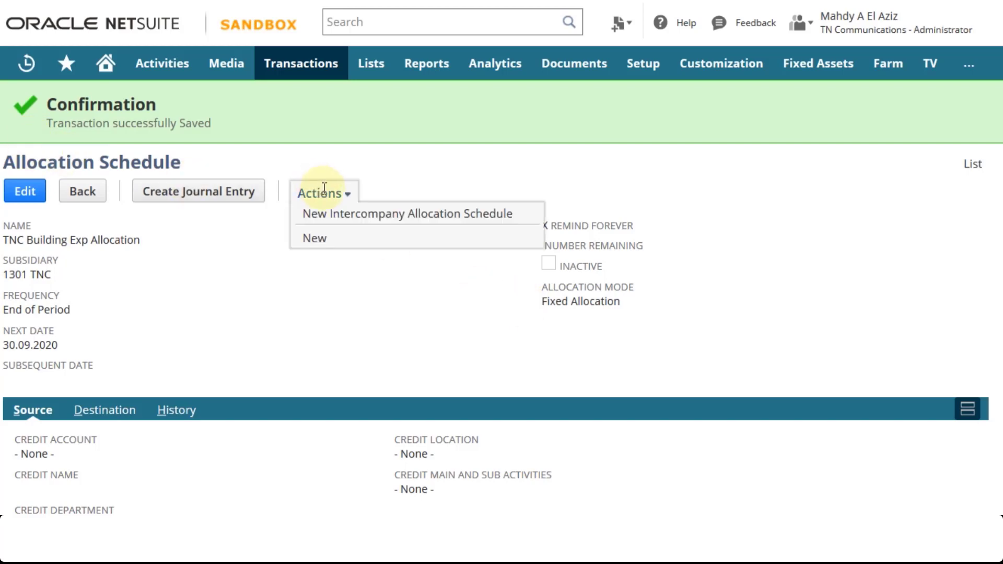
{"action": "mouse_move", "coordinate": [302, 68]}
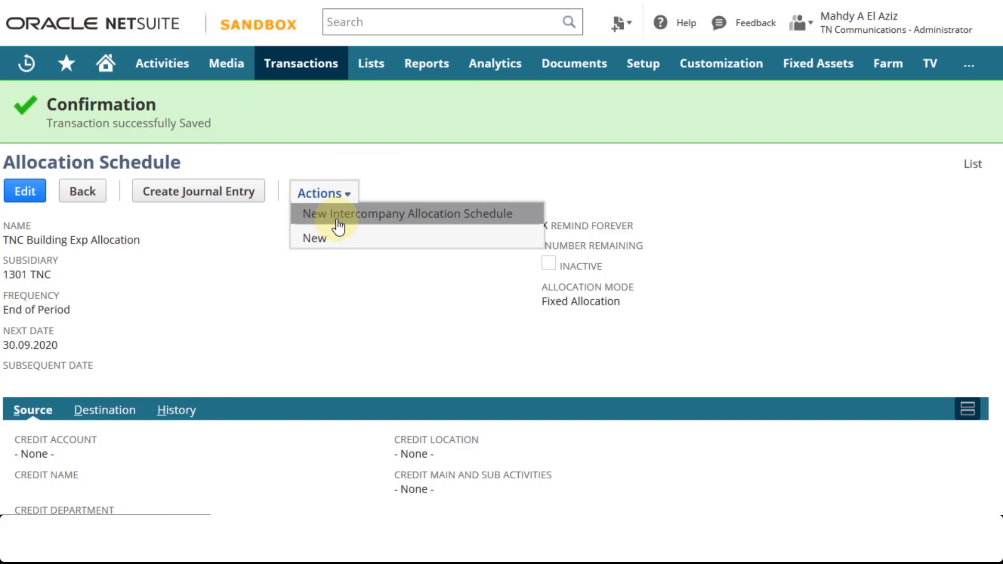
{"action": "left_click", "coordinate": [337, 219]}
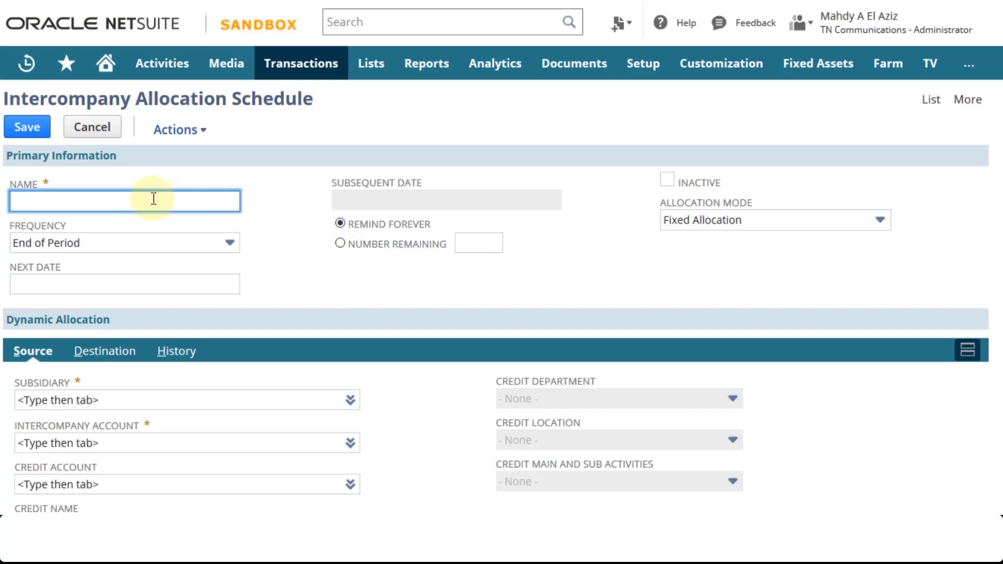
{"action": "type", "text": "Intercompany buld"}
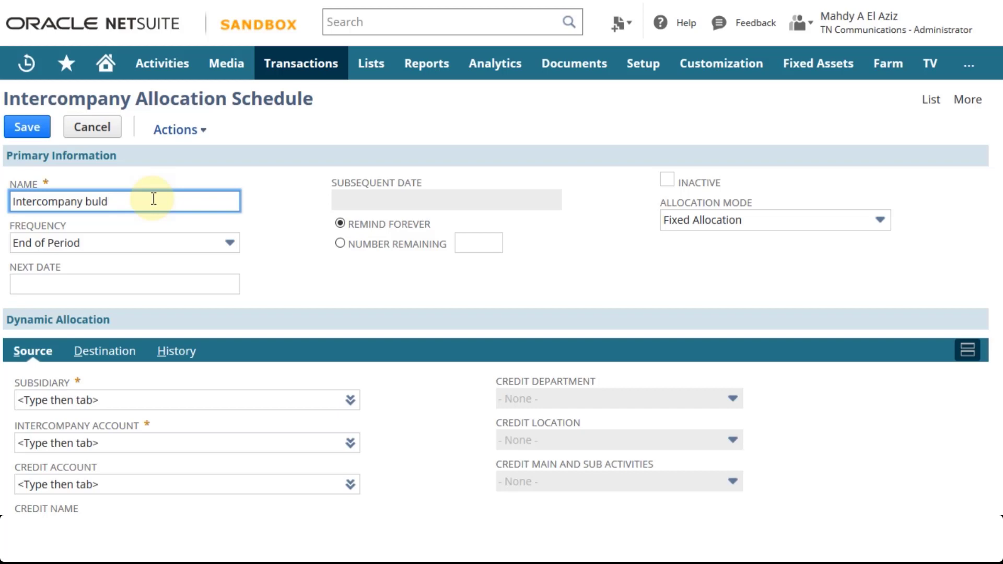
{"action": "key", "text": "BackSpace"}
{"action": "key", "text": "BackSpace"}
{"action": "type", "text": "ilding exp allocation"}
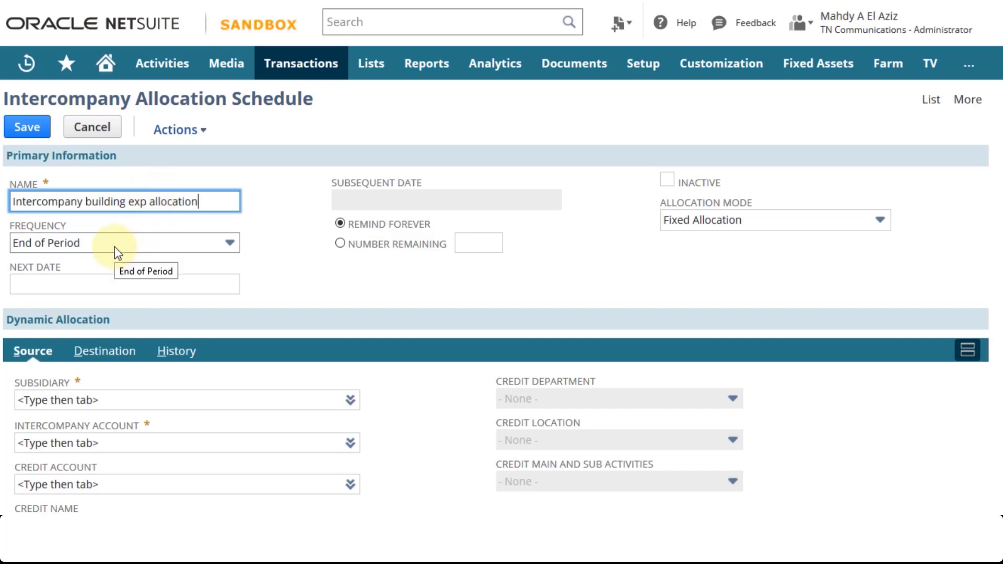
- Set the intercompany schedule's next date to 30.09.2020
{"action": "left_click", "coordinate": [117, 284]}
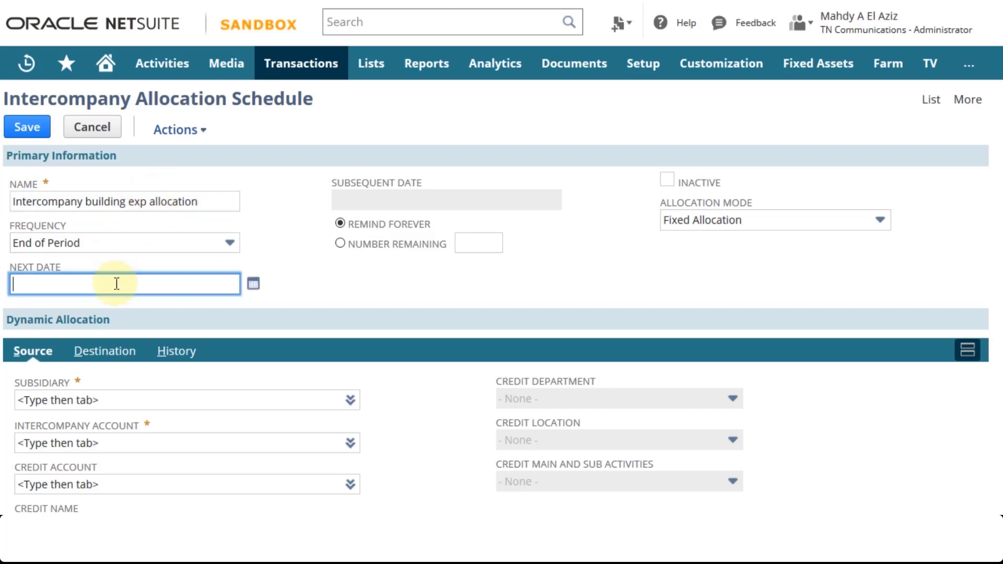
{"action": "type", "text": "30.09"}
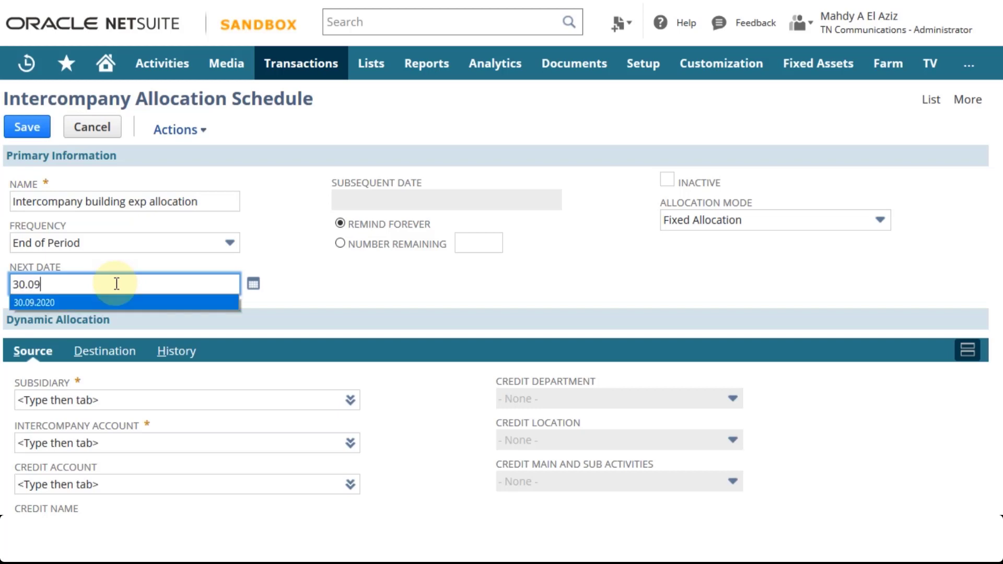
{"action": "left_click", "coordinate": [123, 303]}
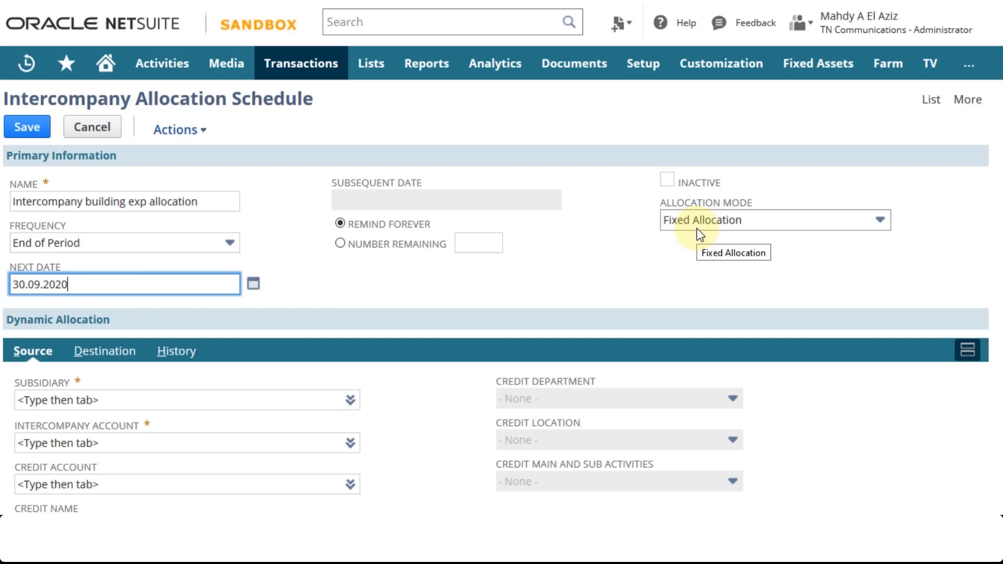
- Set the source subsidiary to TN : MG : 1000 TNH : 1300 Media Co : 1301 TNC
{"action": "scroll", "coordinate": [380, 272], "scroll_direction": "down", "scroll_amount": 1}
{"action": "scroll", "coordinate": [380, 272], "scroll_direction": "down", "scroll_amount": 3}
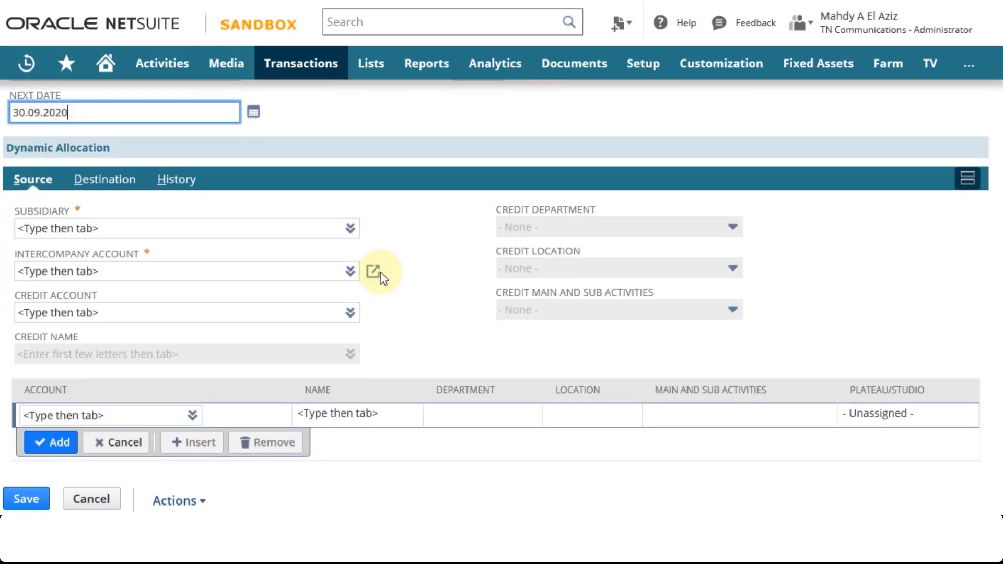
{"action": "left_click", "coordinate": [76, 231]}
{"action": "type", "text": "1301"}
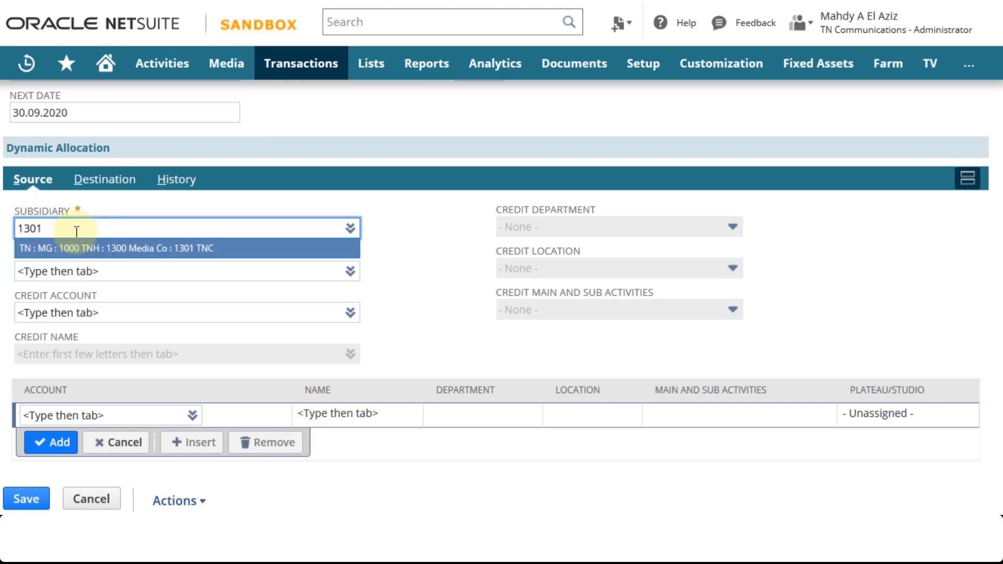
{"action": "left_click", "coordinate": [96, 250]}
- Set the source's intercompany account to Intercompany Clearing Account
{"action": "left_click", "coordinate": [106, 270]}
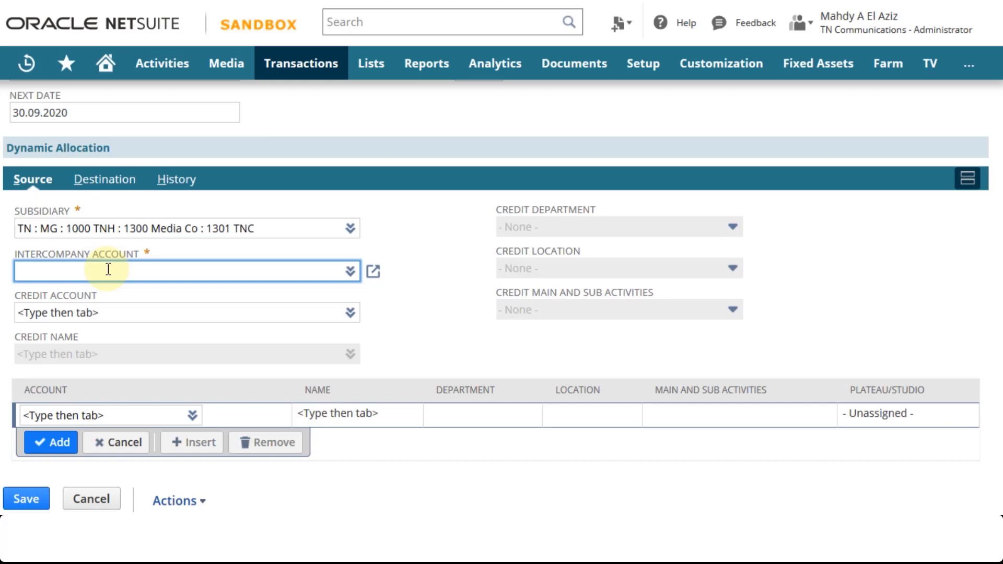
{"action": "type", "text": "intercomp"}
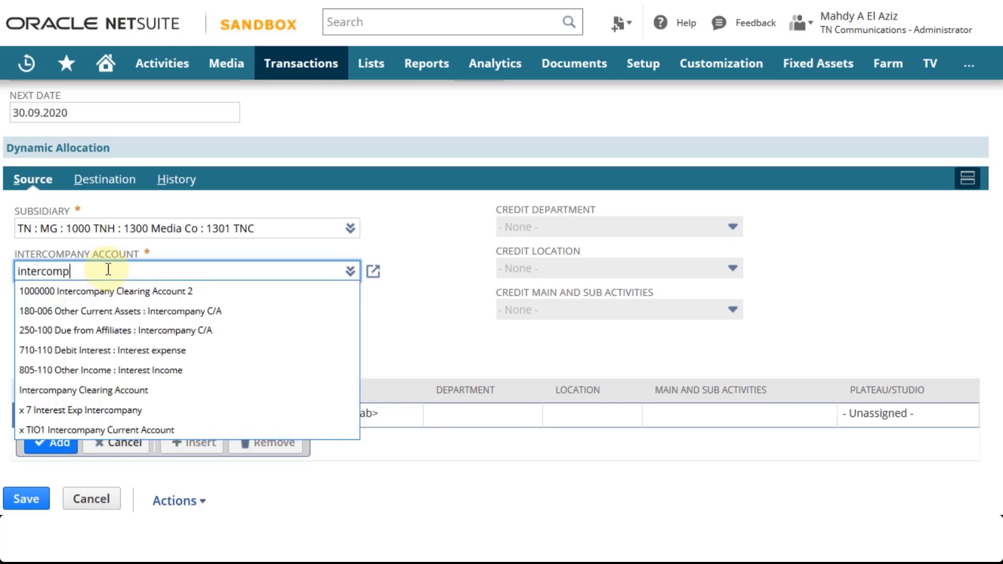
{"action": "type", "text": "nay"}
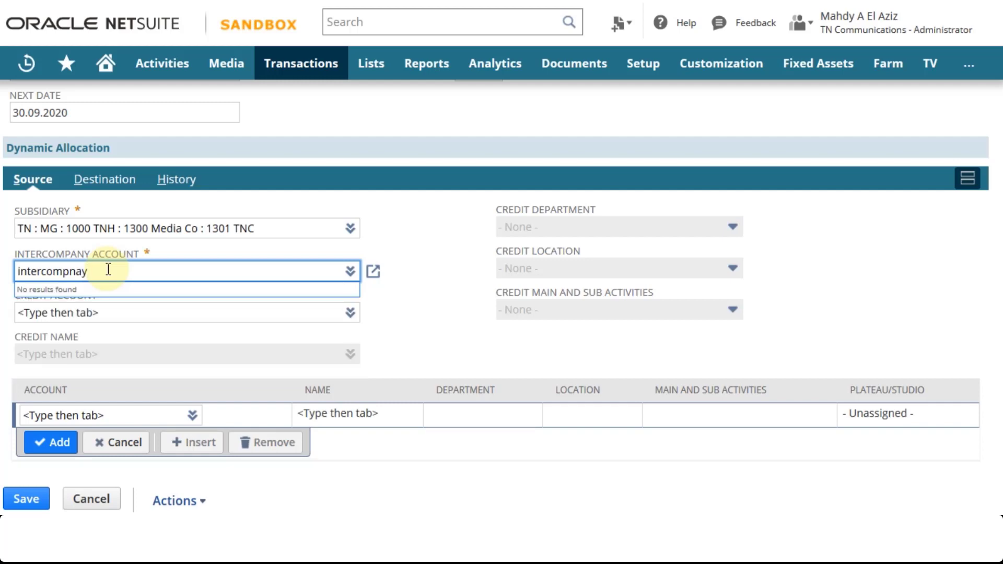
{"action": "key", "text": "BackSpace"}
{"action": "key", "text": "BackSpace"}
{"action": "key", "text": "BackSpace"}
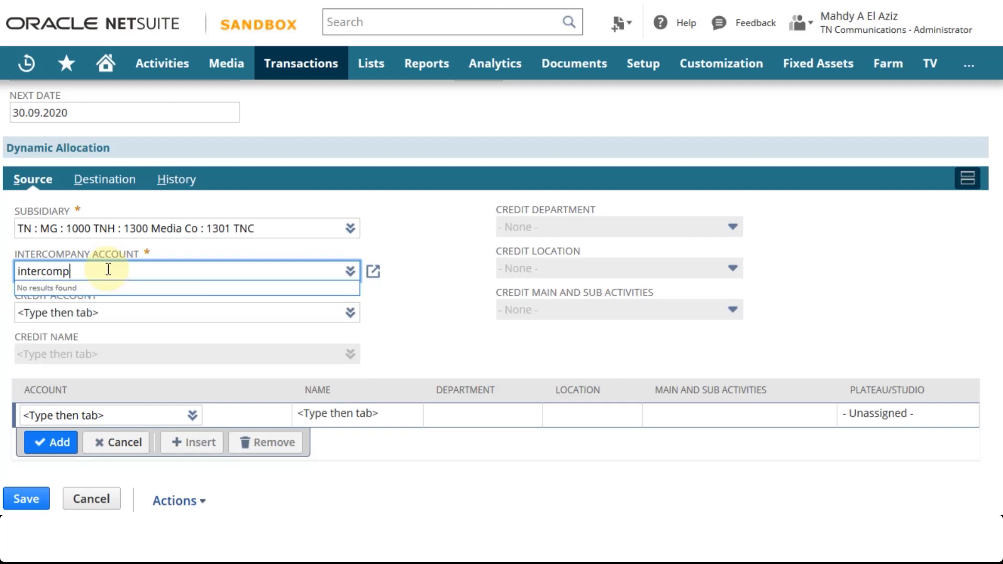
{"action": "left_click", "coordinate": [108, 352]}
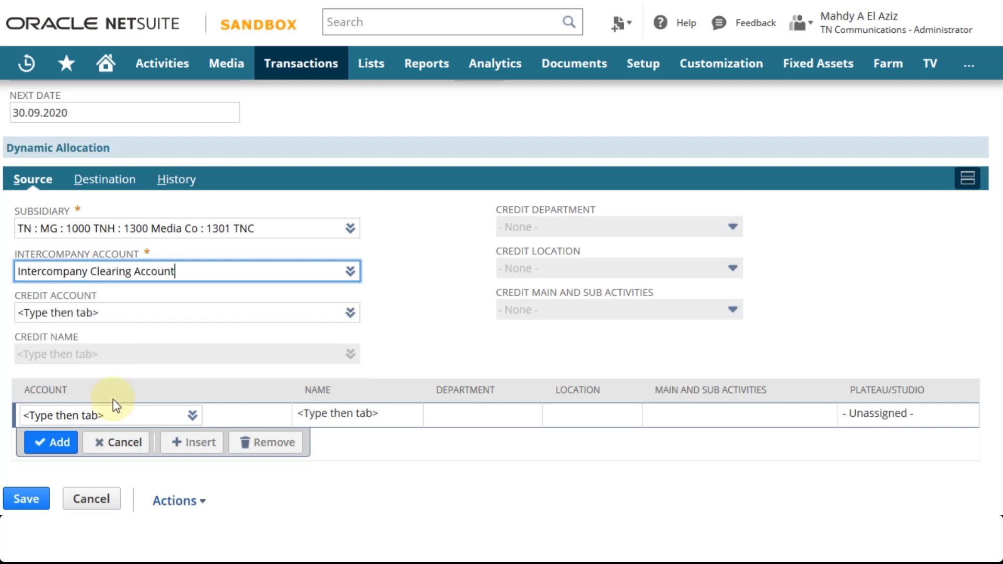
- Fill the source line with account 615-000 OH - Building exp and name - Any -
{"action": "left_click", "coordinate": [89, 414]}
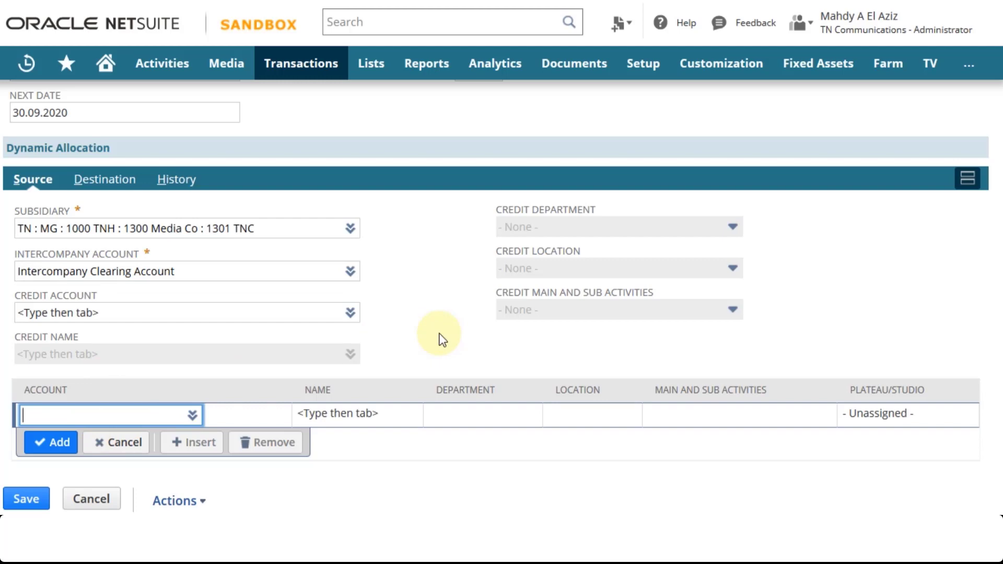
{"action": "type", "text": "615"}
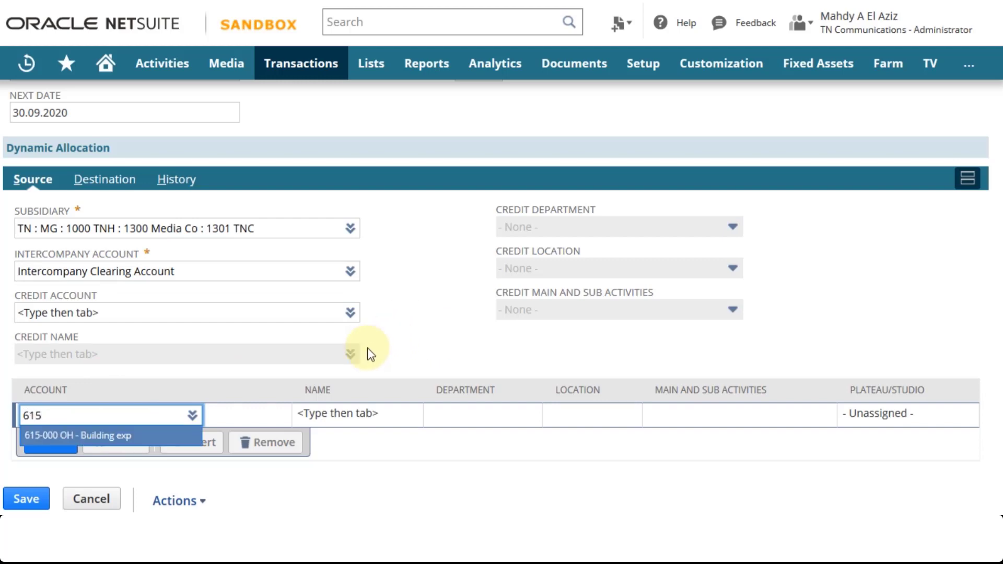
{"action": "left_click", "coordinate": [111, 435]}
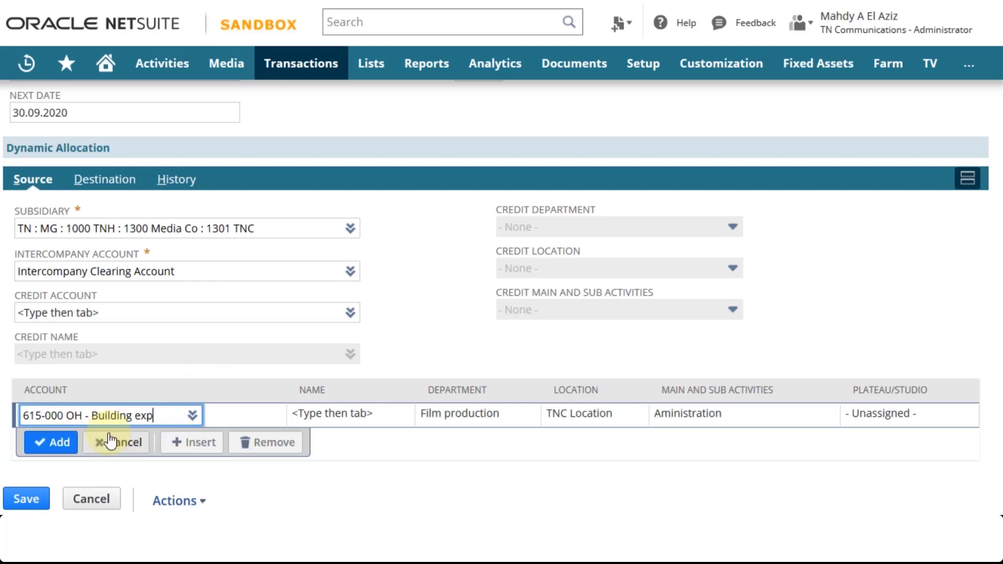
{"action": "left_click", "coordinate": [331, 416]}
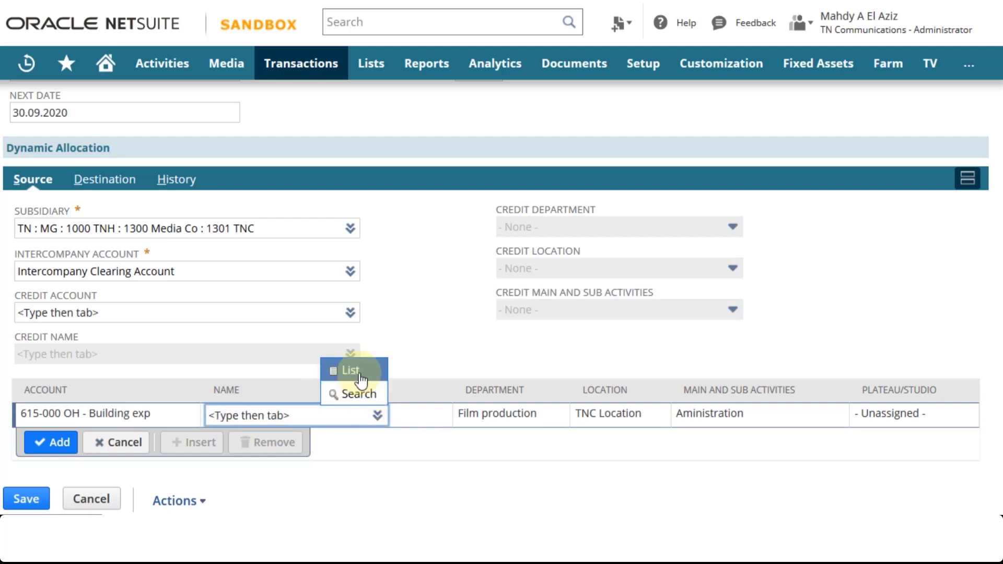
{"action": "left_click", "coordinate": [359, 372]}
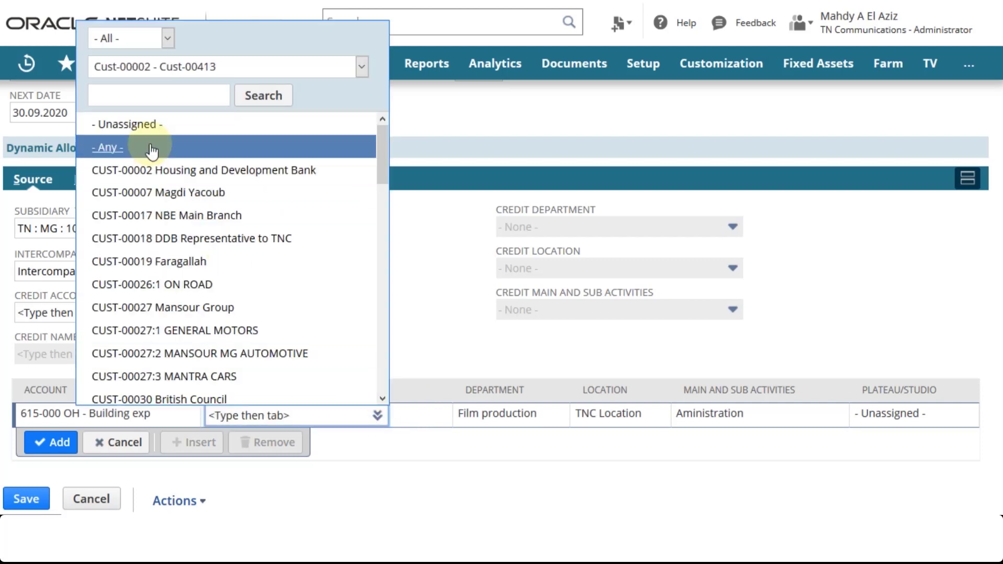
{"action": "left_click", "coordinate": [150, 152]}
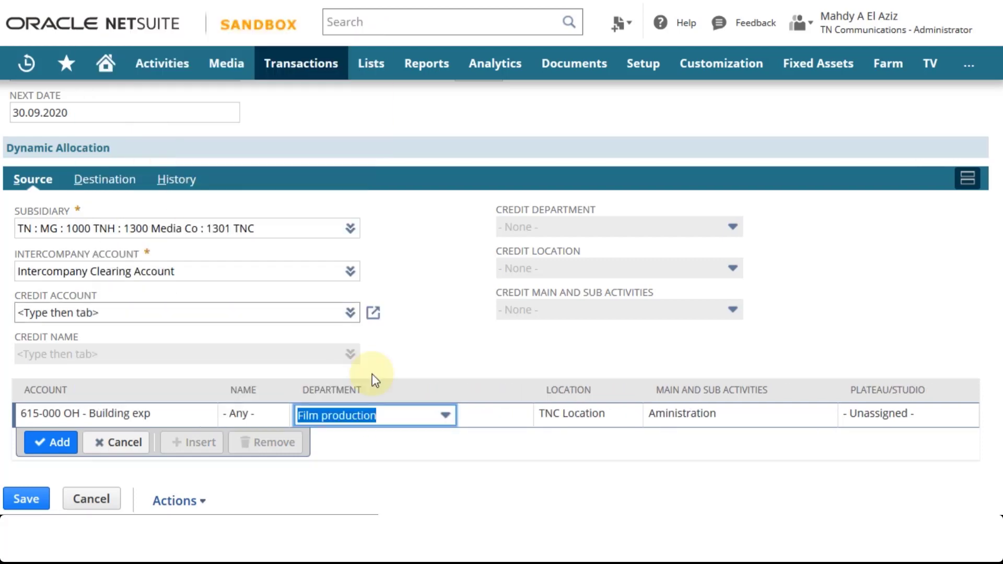
- Set the source line's department to - Any - and its location to general
{"action": "left_click", "coordinate": [446, 417]}
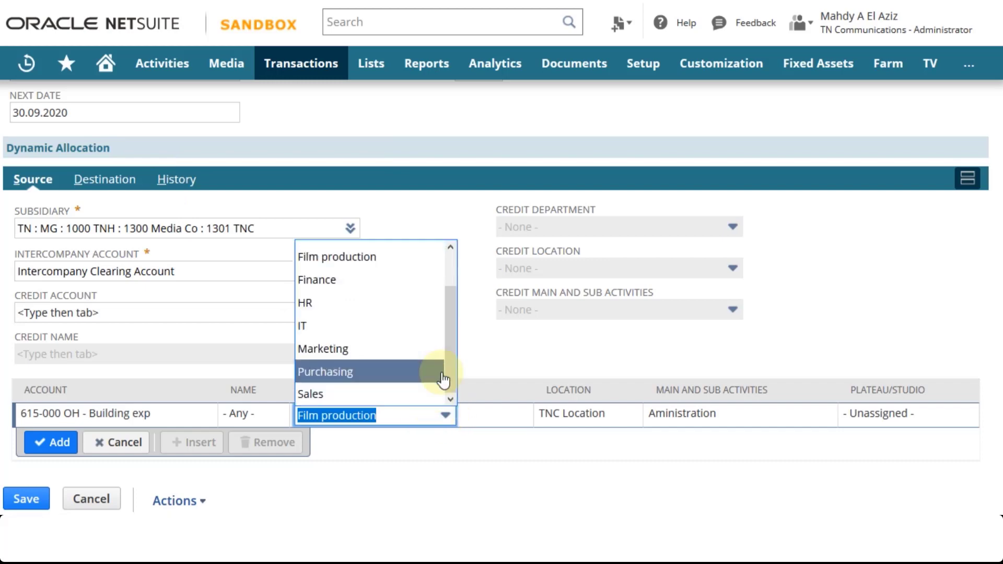
{"action": "left_click_drag", "start_coordinate": [454, 362], "coordinate": [449, 274]}
{"action": "left_click", "coordinate": [389, 274]}
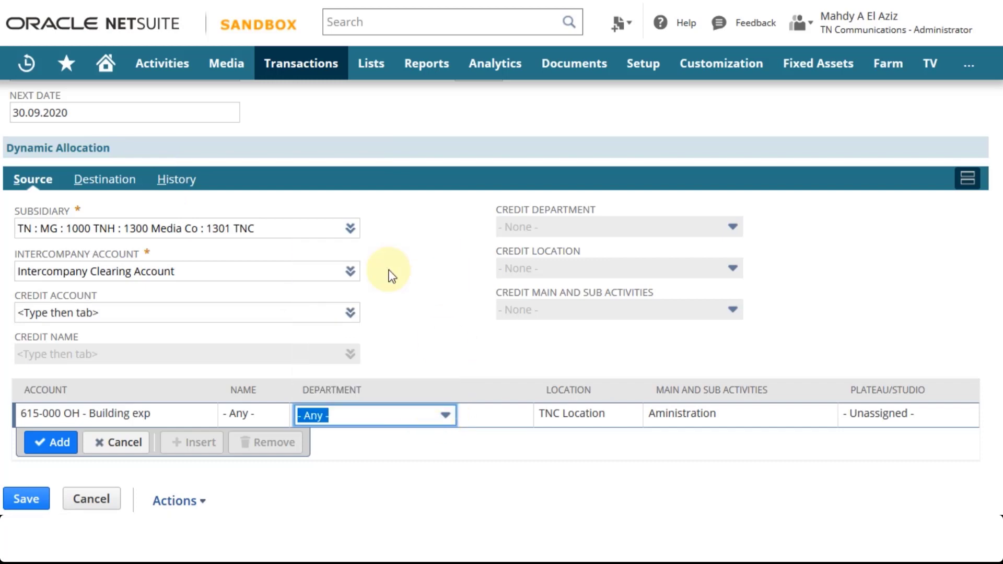
{"action": "left_click", "coordinate": [588, 416]}
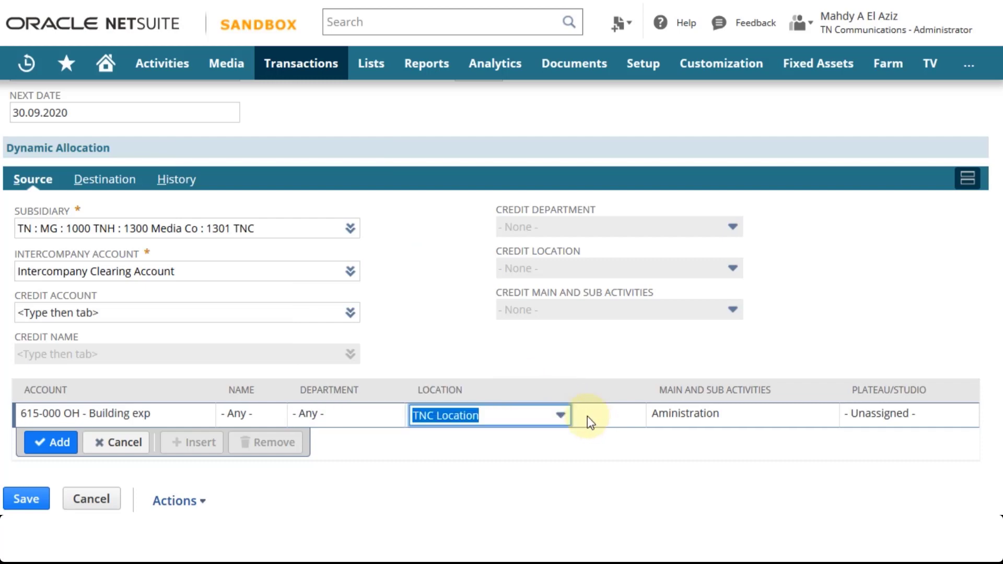
{"action": "key", "text": "Up"}
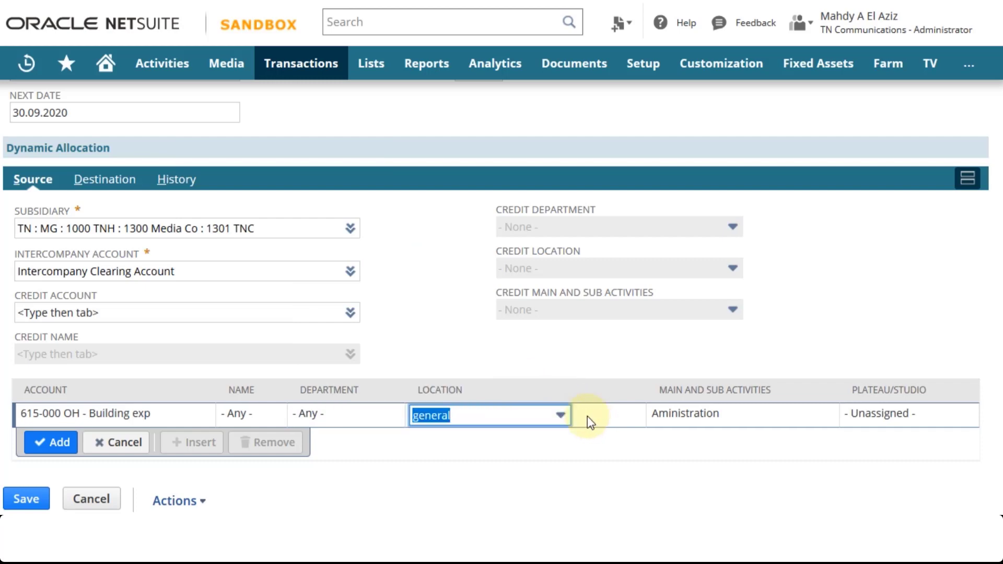
{"action": "key", "text": "Tab"}
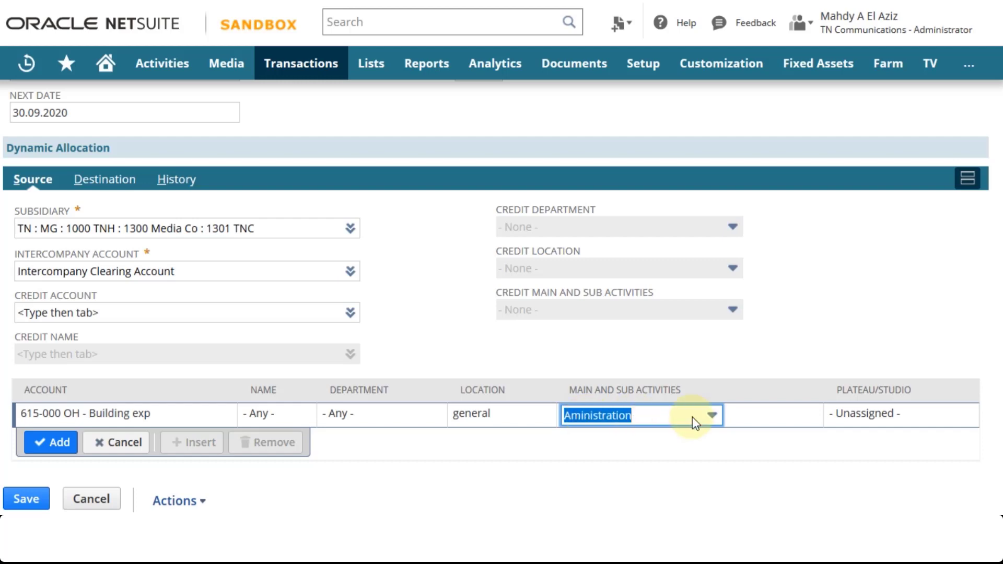
- Set the source line's main and sub activities to To Be Allocated and its plateau/studio to - Any -
{"action": "left_click", "coordinate": [712, 416]}
{"action": "left_click_drag", "start_coordinate": [721, 287], "coordinate": [719, 388]}
{"action": "left_click", "coordinate": [679, 394]}
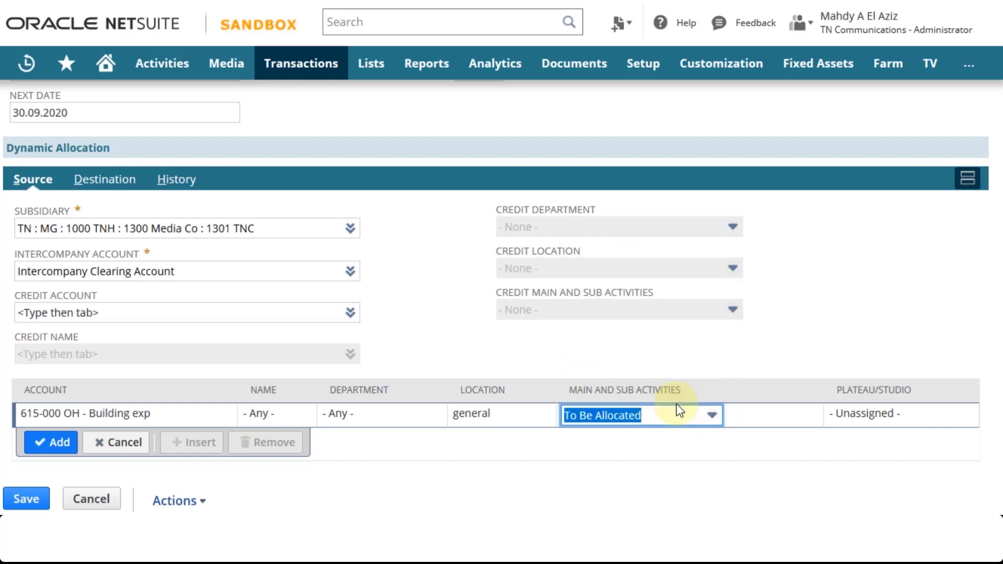
{"action": "left_click", "coordinate": [862, 416]}
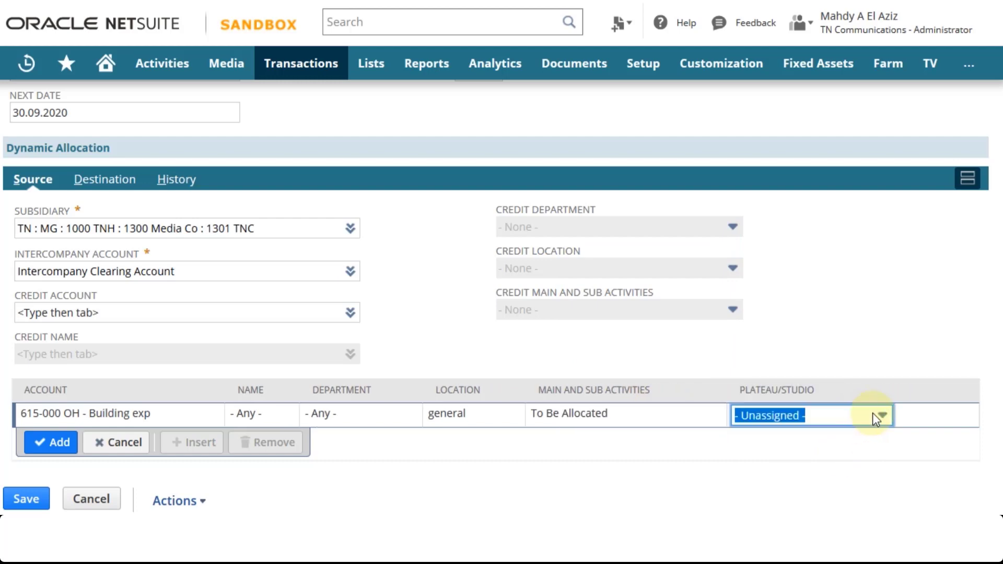
{"action": "left_click", "coordinate": [882, 415]}
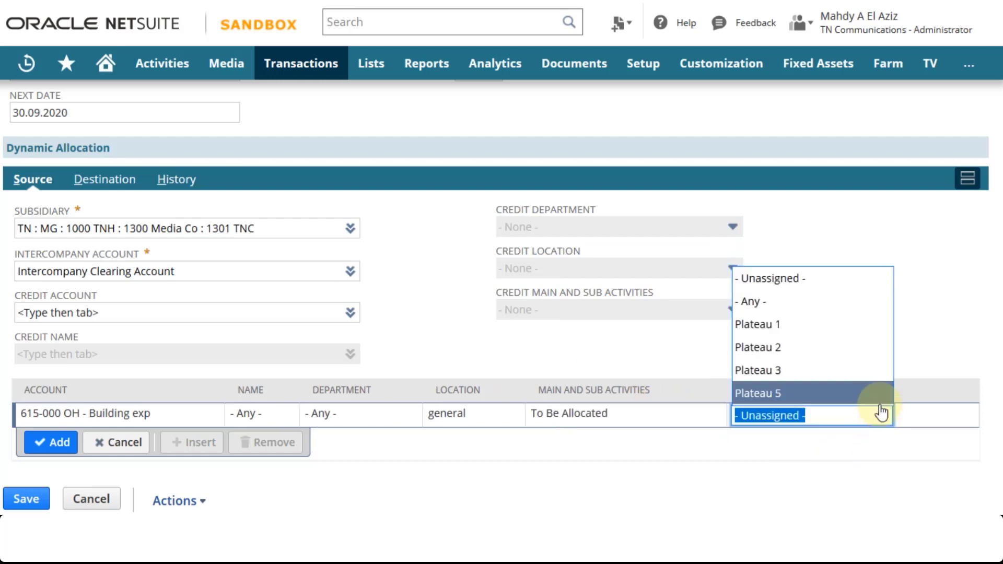
{"action": "left_click", "coordinate": [789, 314]}
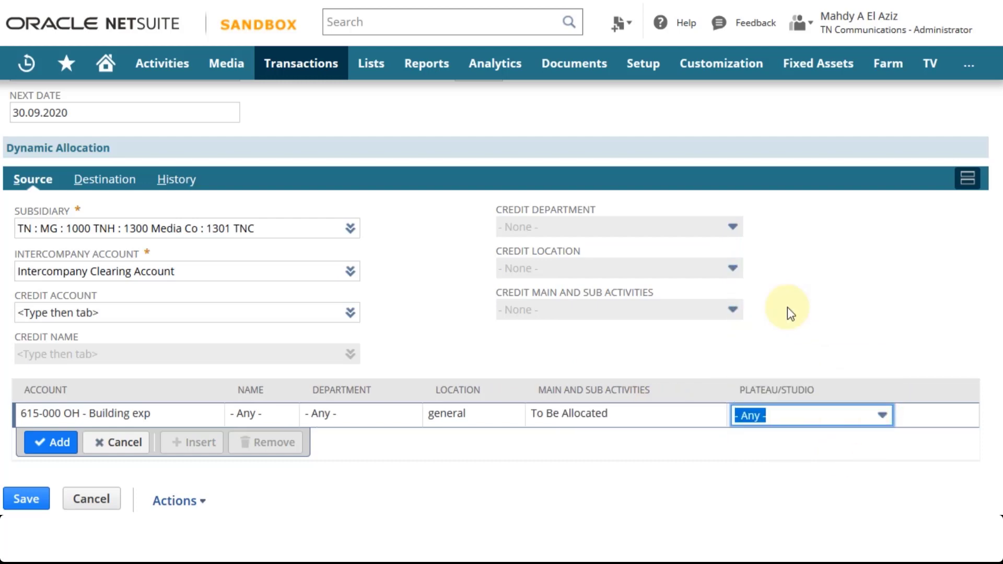
{"action": "left_click", "coordinate": [415, 336]}
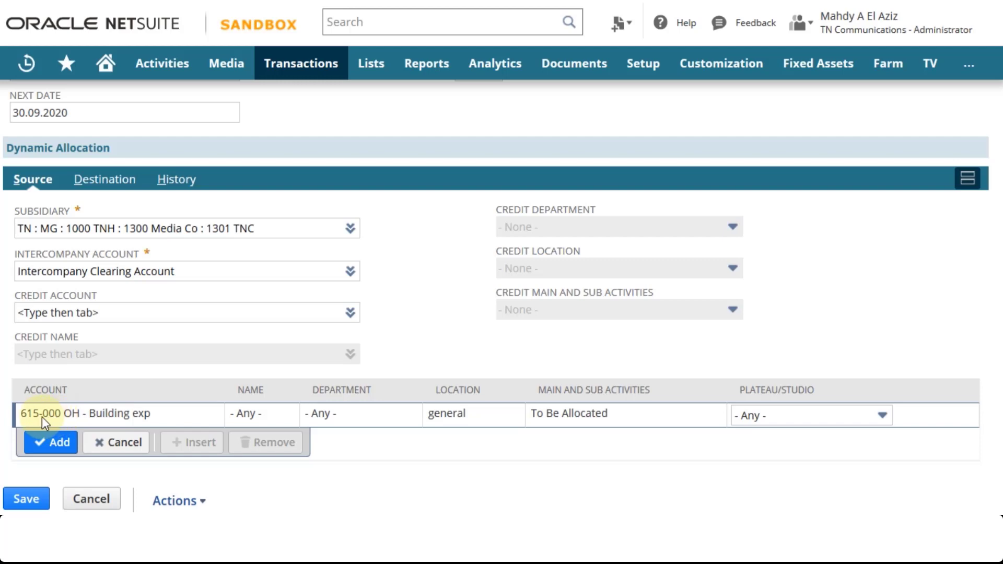
- Open the schedule's destination lines, and check the other subsidiaries' percentages and classifications in the Excel expense allocation scenario
{"action": "left_click", "coordinate": [105, 181]}
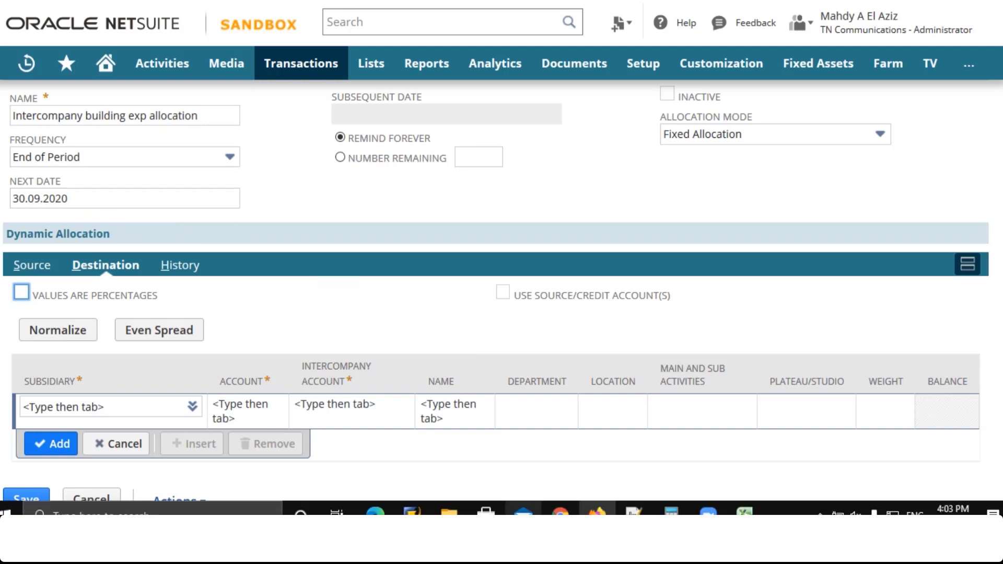
{"action": "left_click", "coordinate": [744, 512]}
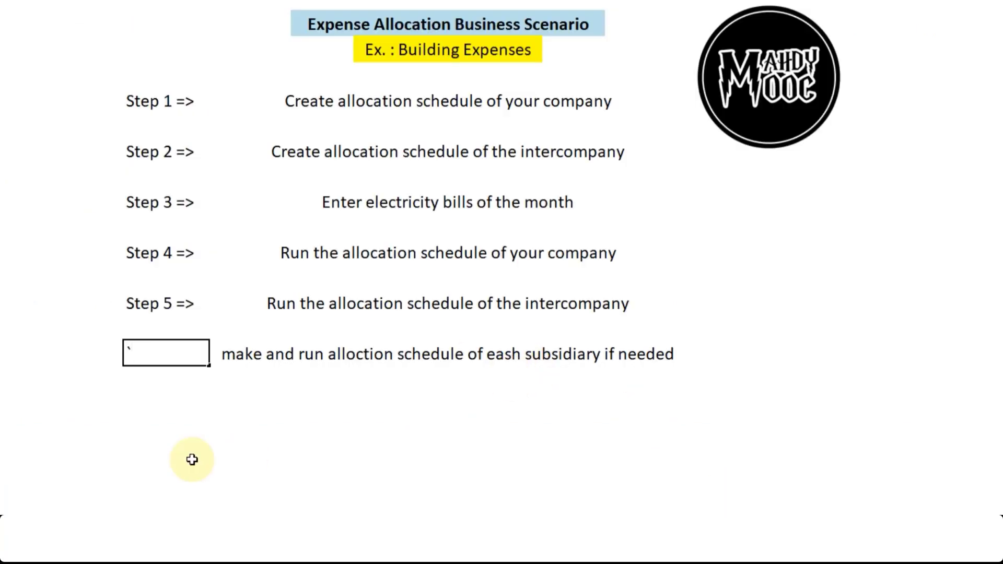
{"action": "left_click", "coordinate": [111, 514]}
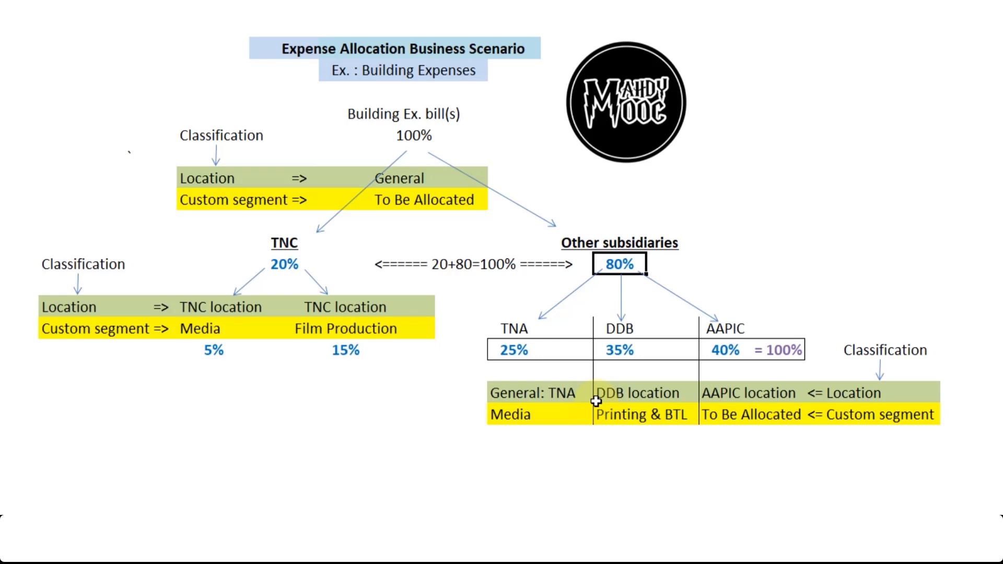
{"action": "mouse_move", "coordinate": [567, 514]}
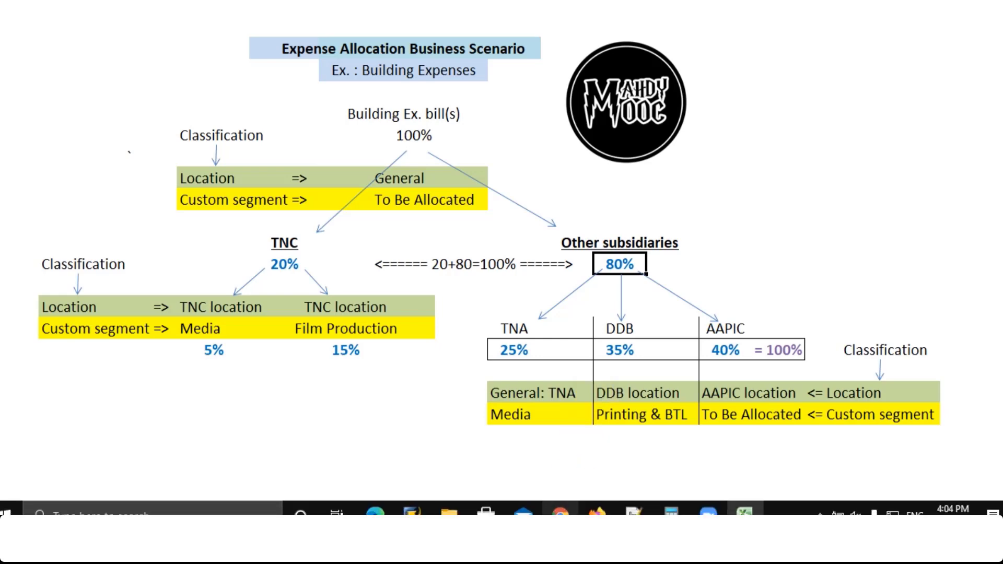
{"action": "left_click", "coordinate": [597, 512]}
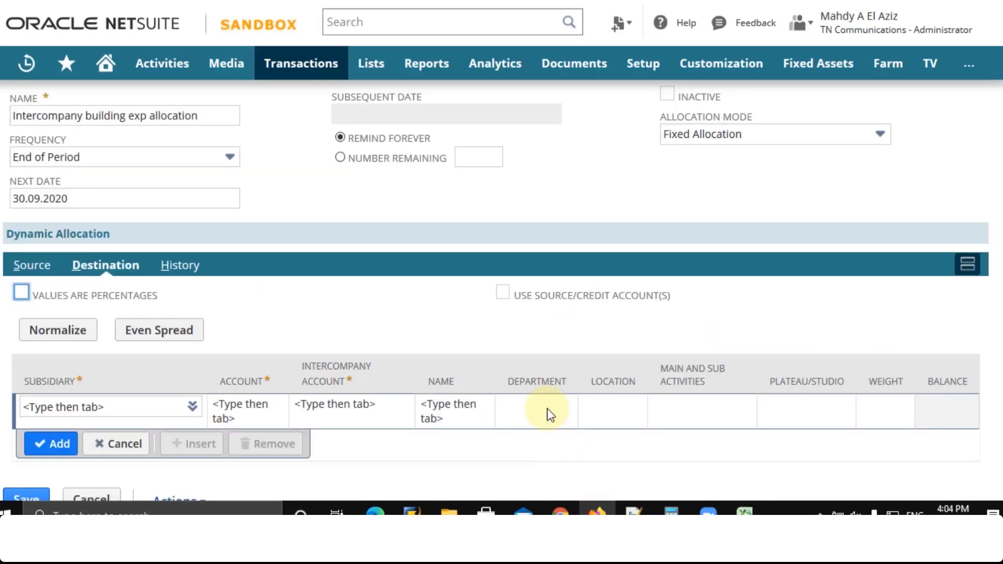
- Start a destination line for subsidiary TN : MG : 1000 TNH : 1100 AD Co : 1101 TNA, and enable using the source/credit accounts
{"action": "left_click", "coordinate": [115, 403]}
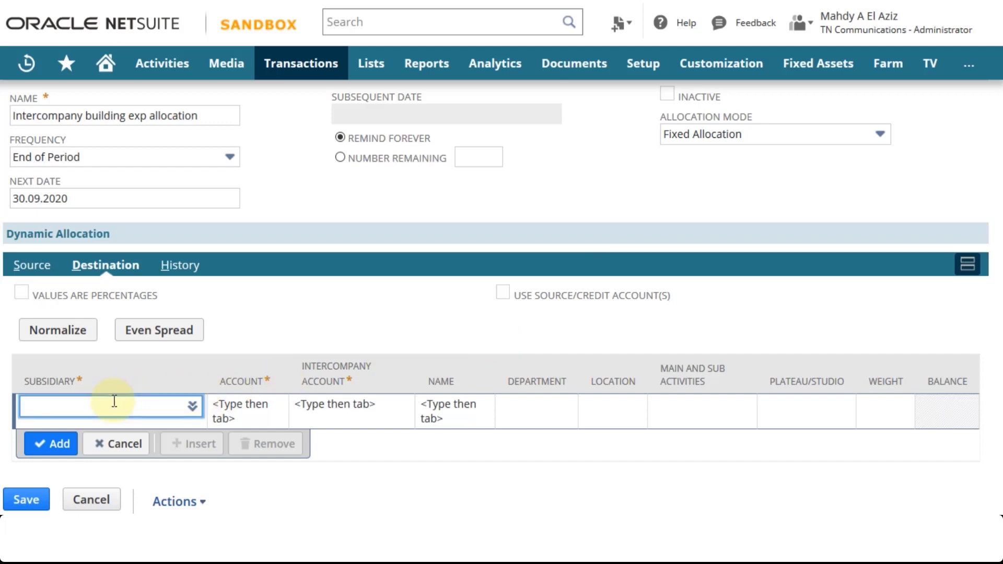
{"action": "type", "text": "1101"}
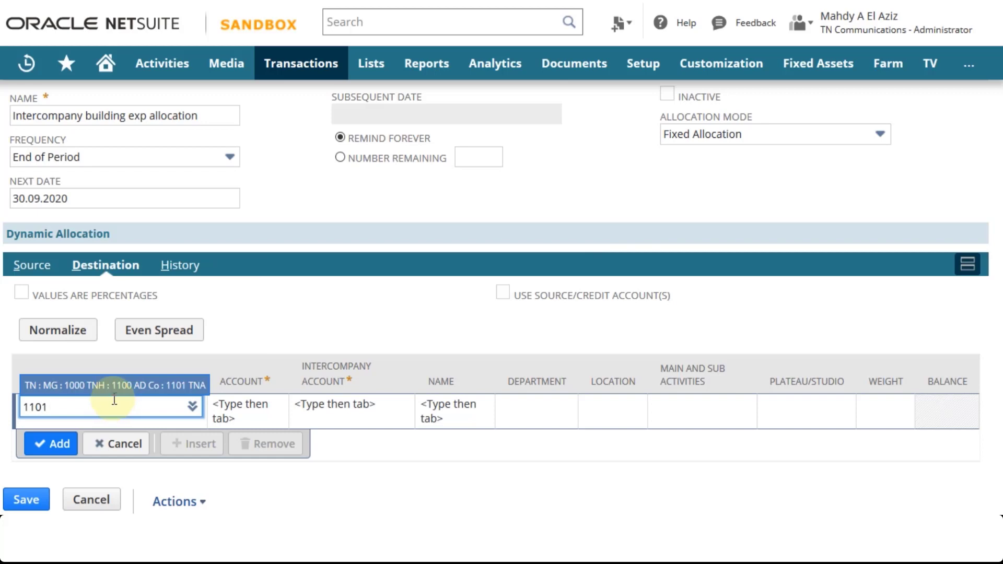
{"action": "left_click", "coordinate": [113, 385]}
{"action": "key", "text": "Tab"}
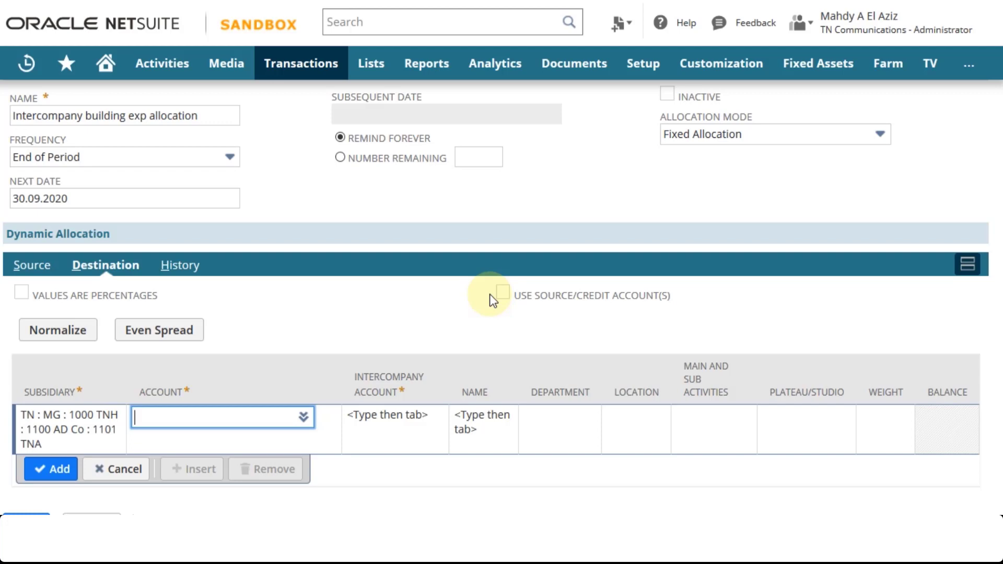
{"action": "left_click", "coordinate": [503, 292]}
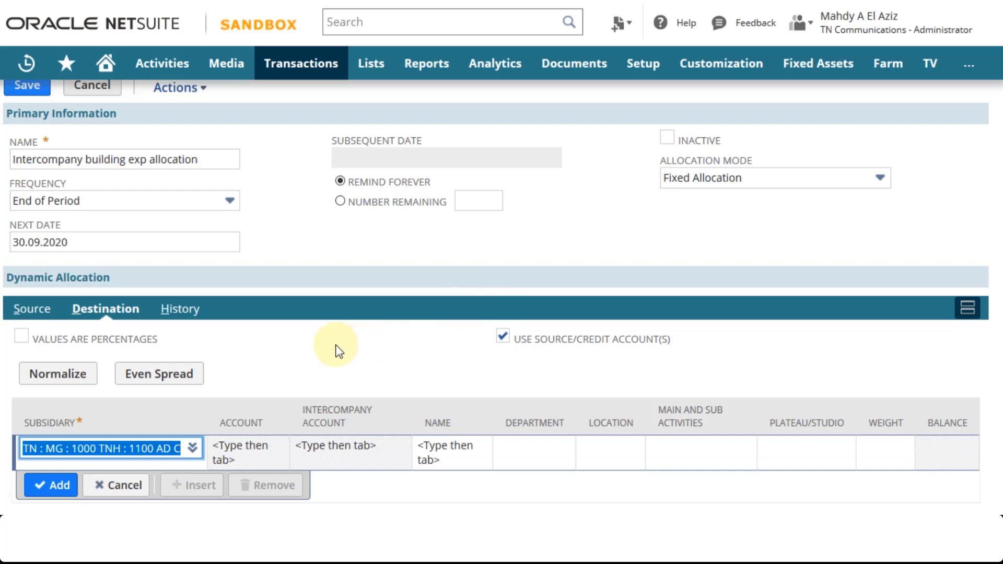
{"action": "left_click", "coordinate": [116, 486]}
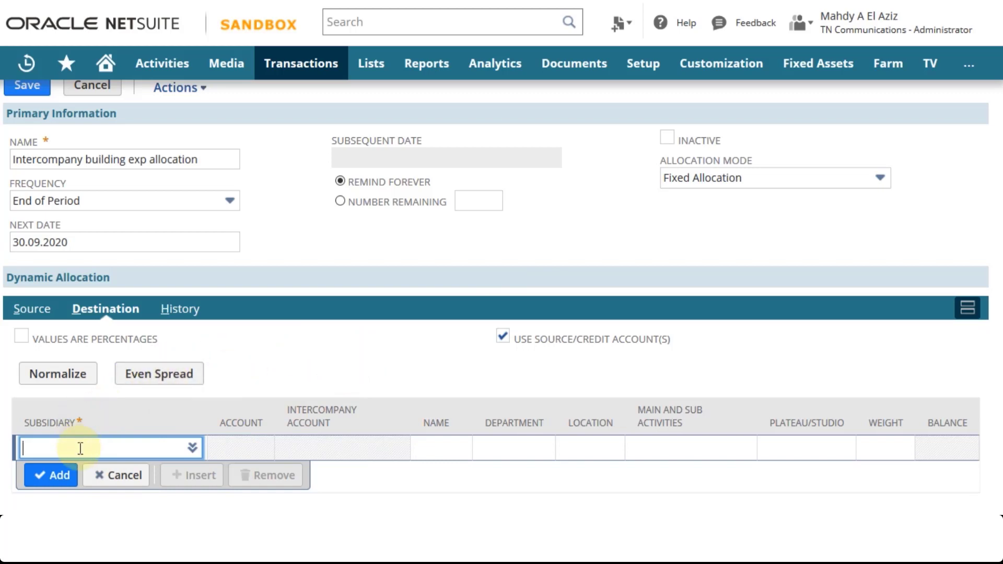
{"action": "type", "text": "1101"}
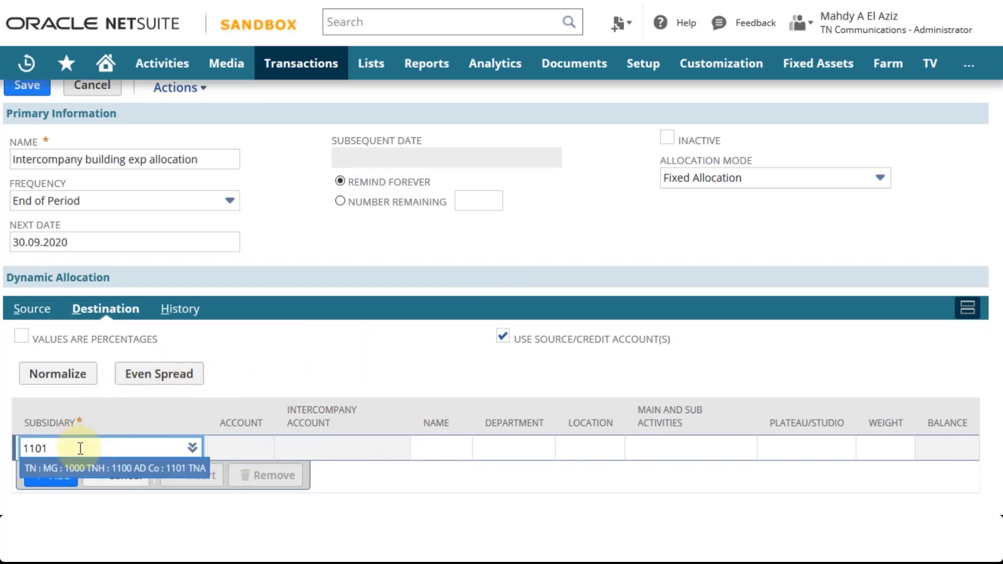
{"action": "left_click", "coordinate": [87, 467]}
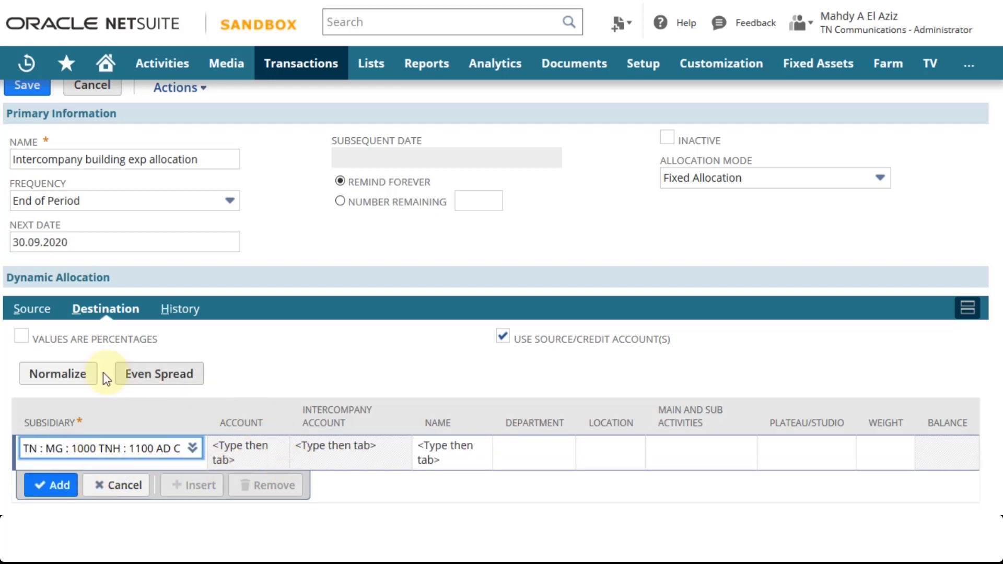
- Mark the destination values as percentages, and restart the destination line with subsidiary TN : MG : 1000 TNH : 1100 AD Co : 1101 TNA
{"action": "left_click", "coordinate": [20, 337]}
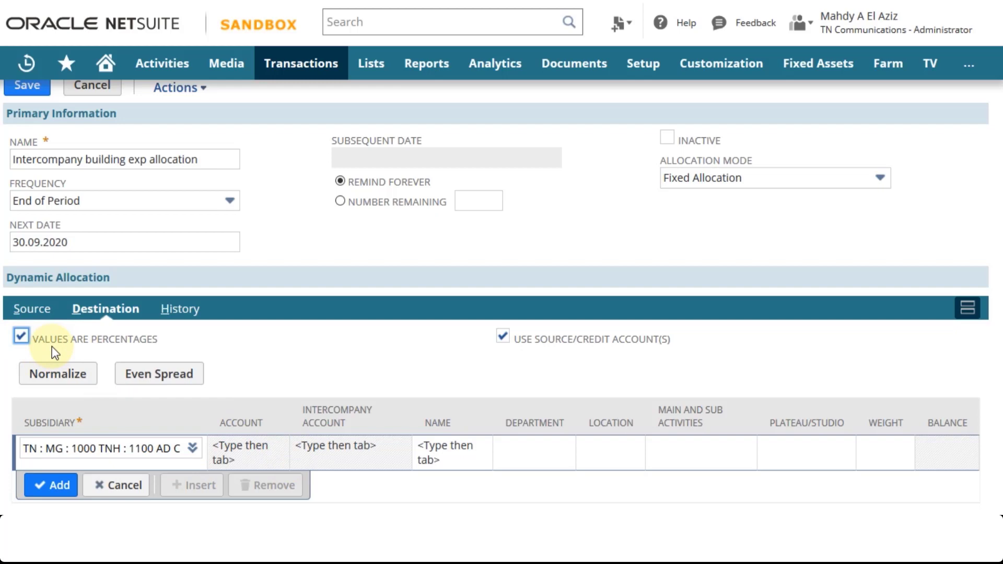
{"action": "left_click", "coordinate": [123, 485]}
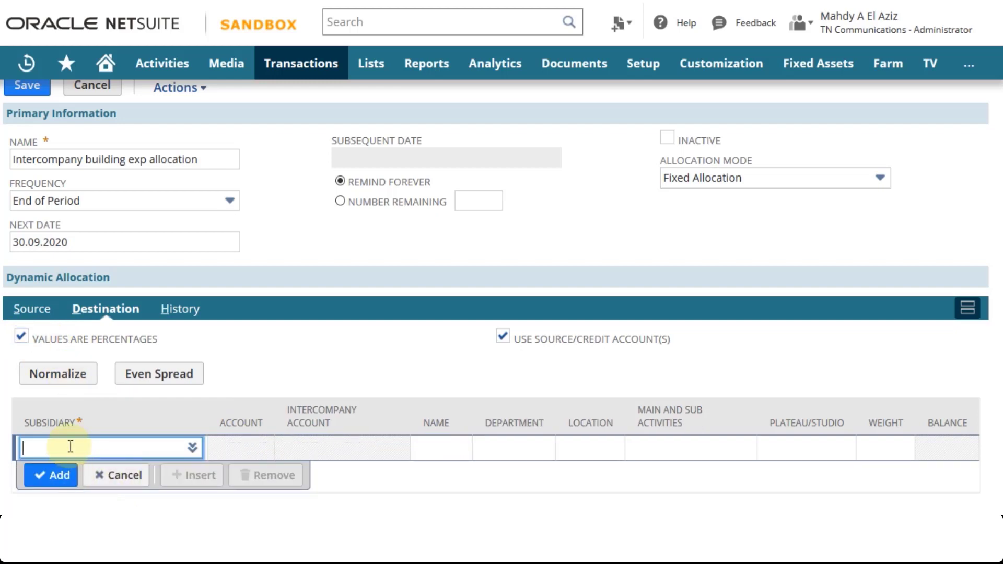
{"action": "type", "text": "1101"}
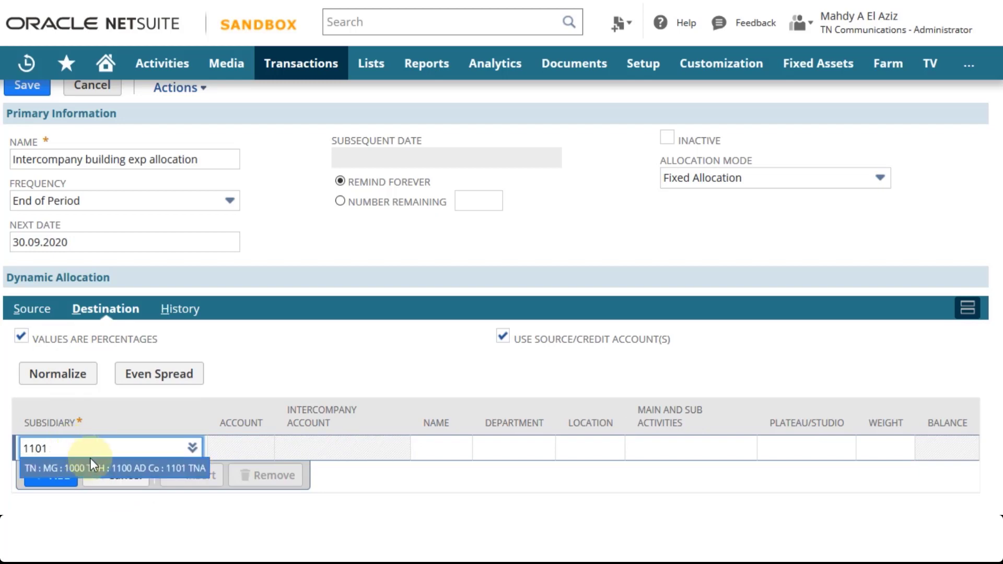
{"action": "left_click", "coordinate": [91, 462]}
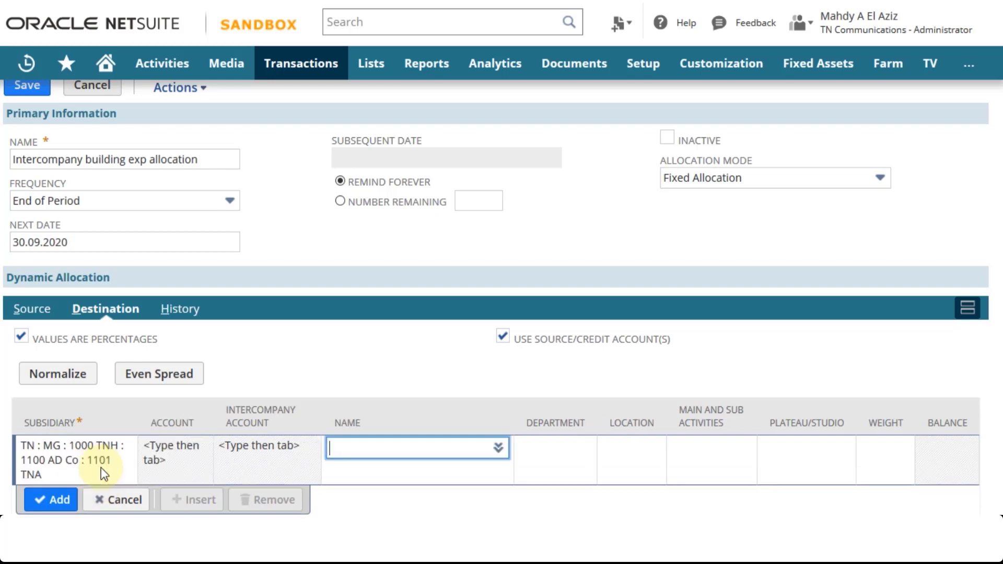
- Set the 1101 TNA line's location to General : TNA and its main and sub activities to Media
{"action": "left_click", "coordinate": [637, 448]}
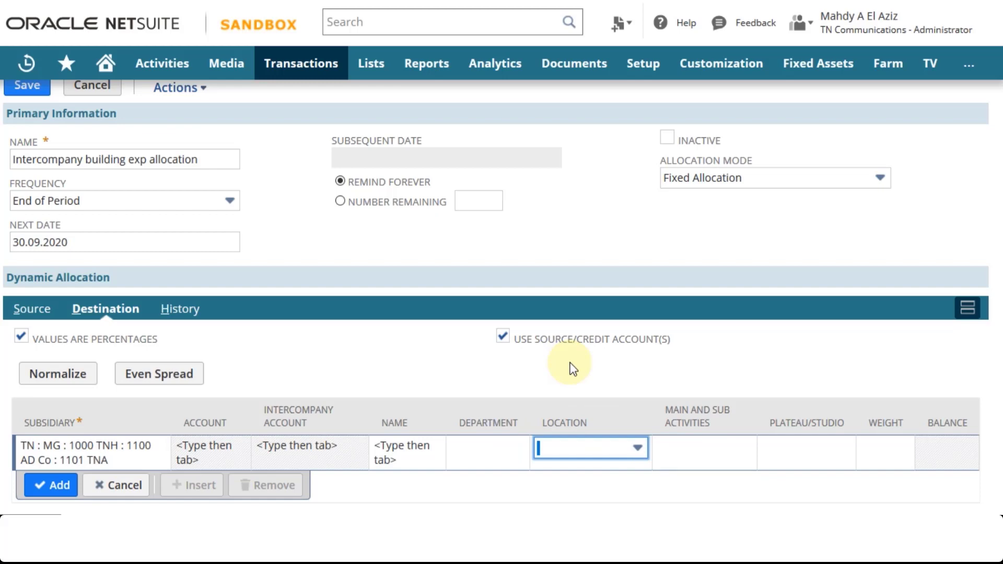
{"action": "left_click", "coordinate": [636, 453]}
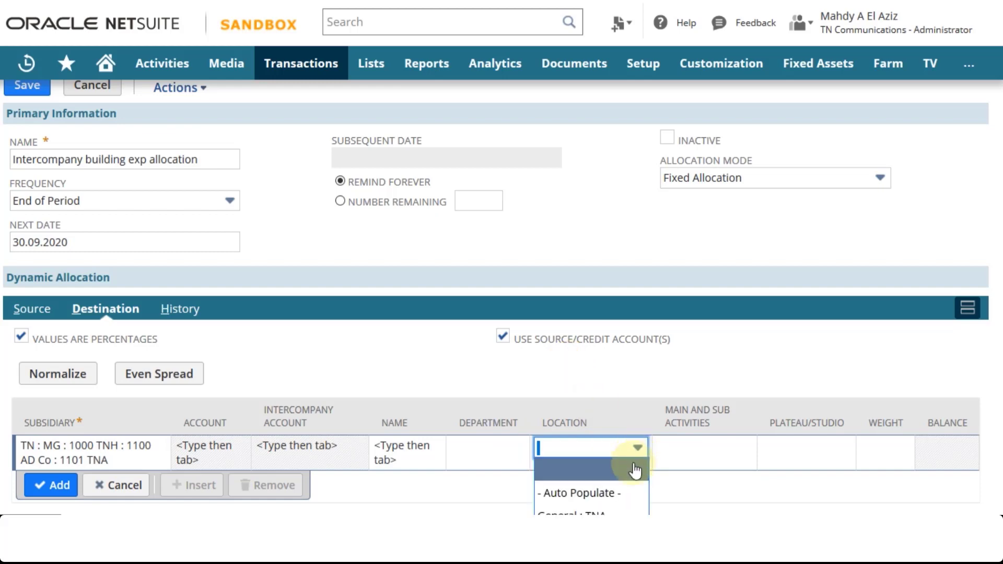
{"action": "left_click", "coordinate": [600, 510]}
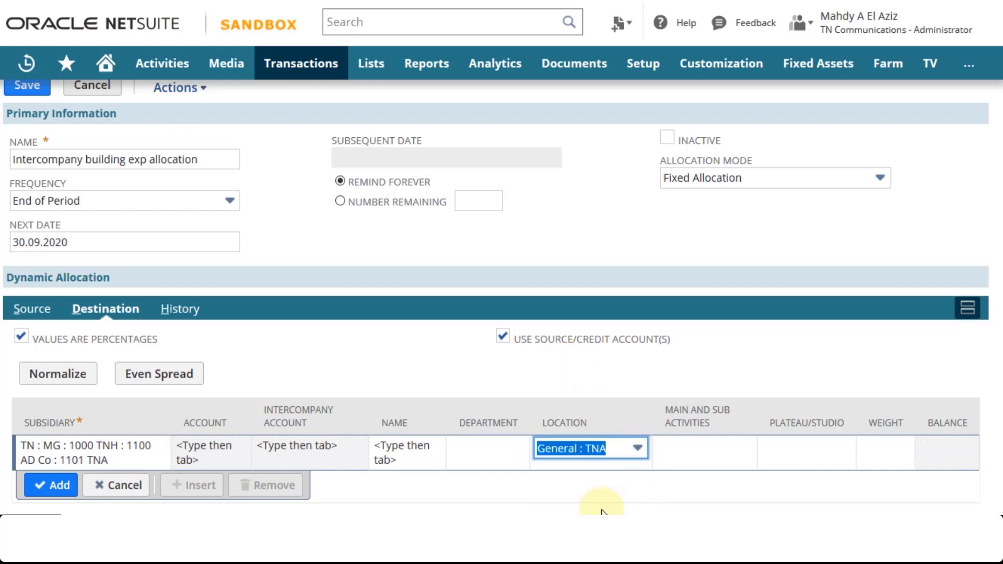
{"action": "left_click", "coordinate": [698, 451]}
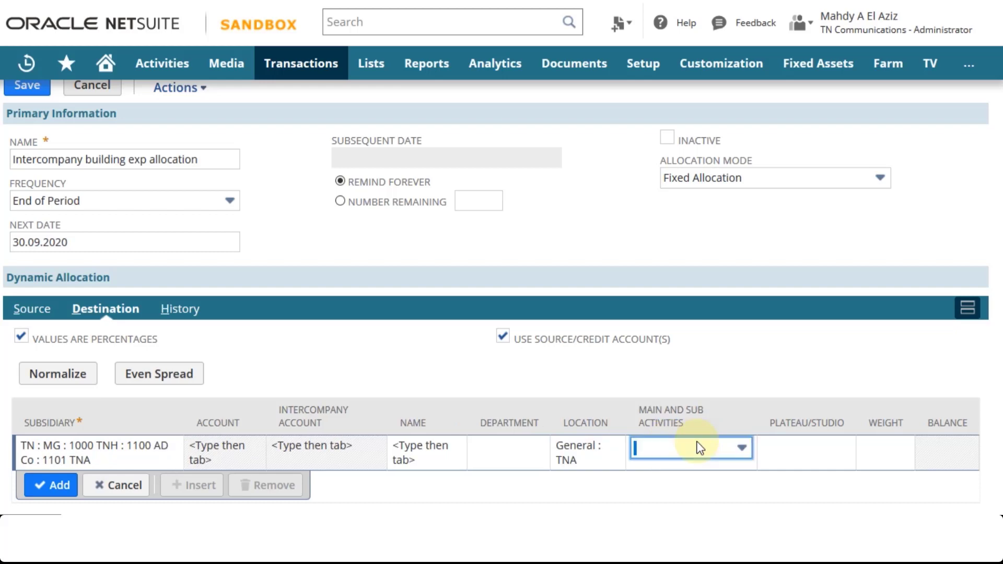
{"action": "left_click", "coordinate": [741, 451]}
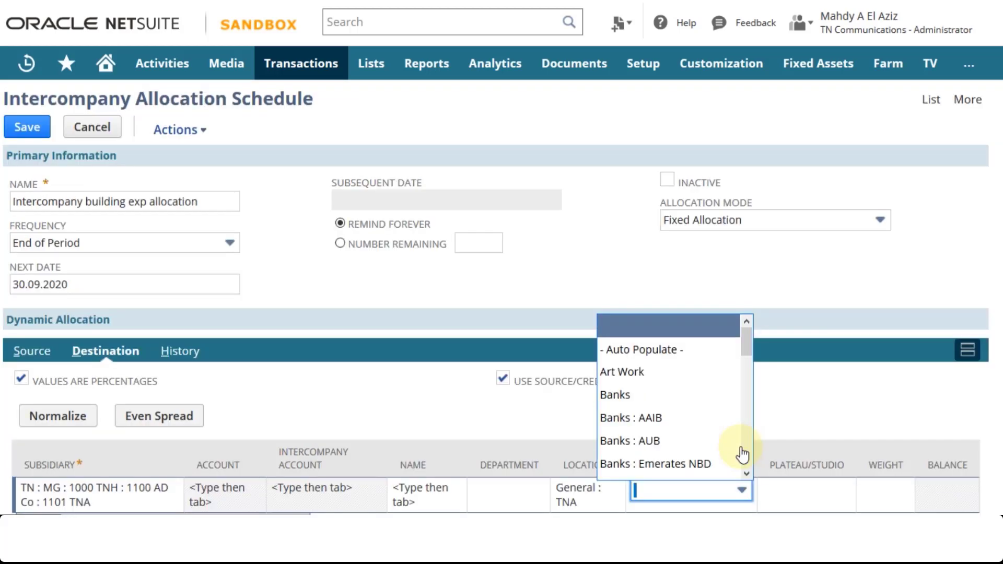
{"action": "left_click", "coordinate": [665, 491]}
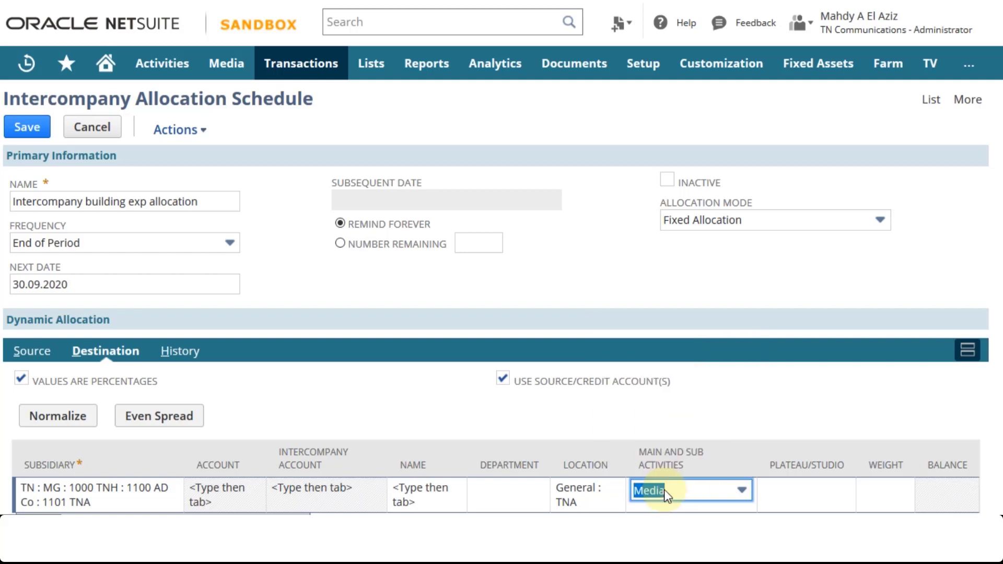
- Leave the 1101 TNA line's plateau/studio empty, set its weight to 25, and add the line
{"action": "key", "text": "Tab"}
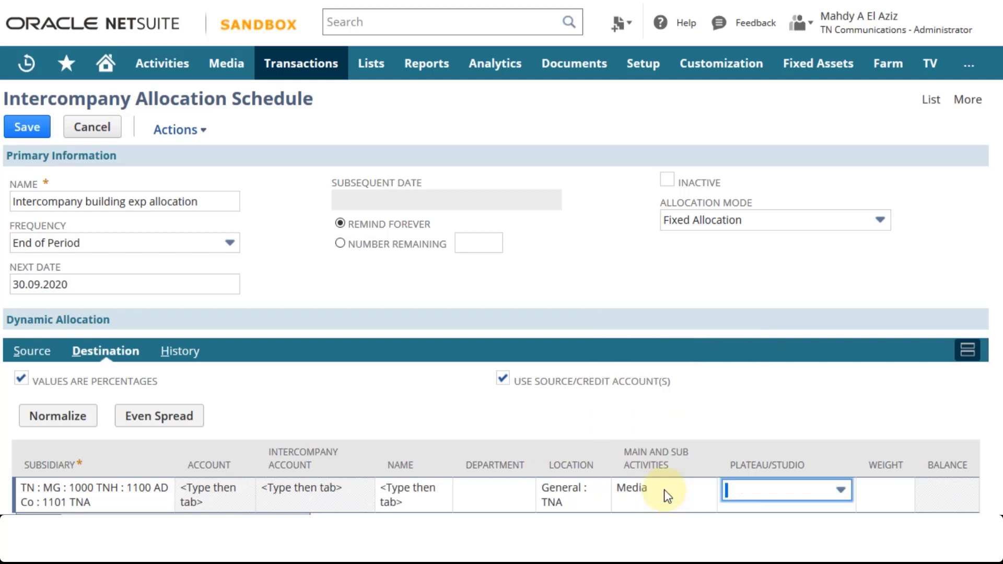
{"action": "key", "text": "Tab"}
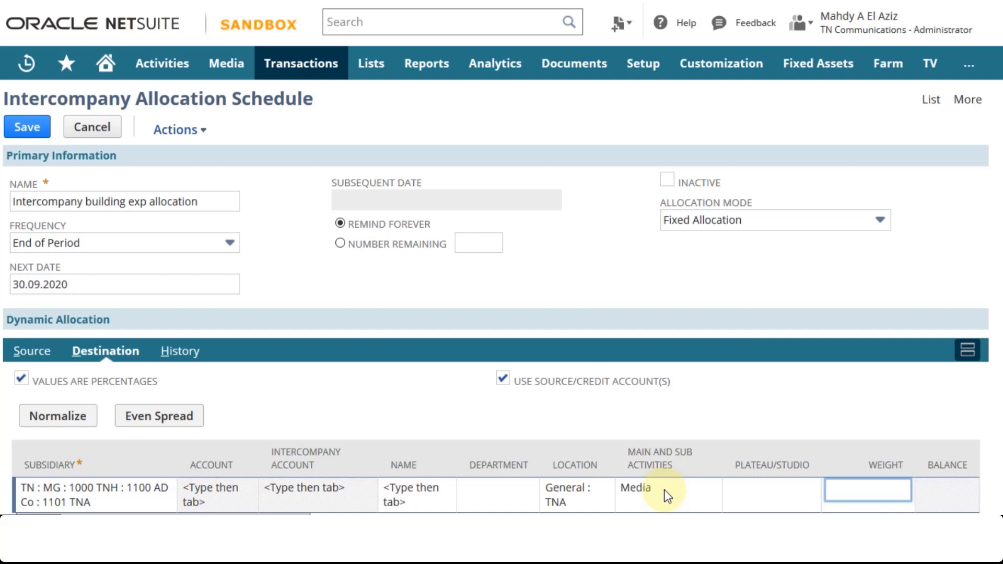
{"action": "type", "text": "25"}
{"action": "scroll", "coordinate": [717, 409], "scroll_direction": "down", "scroll_amount": 2}
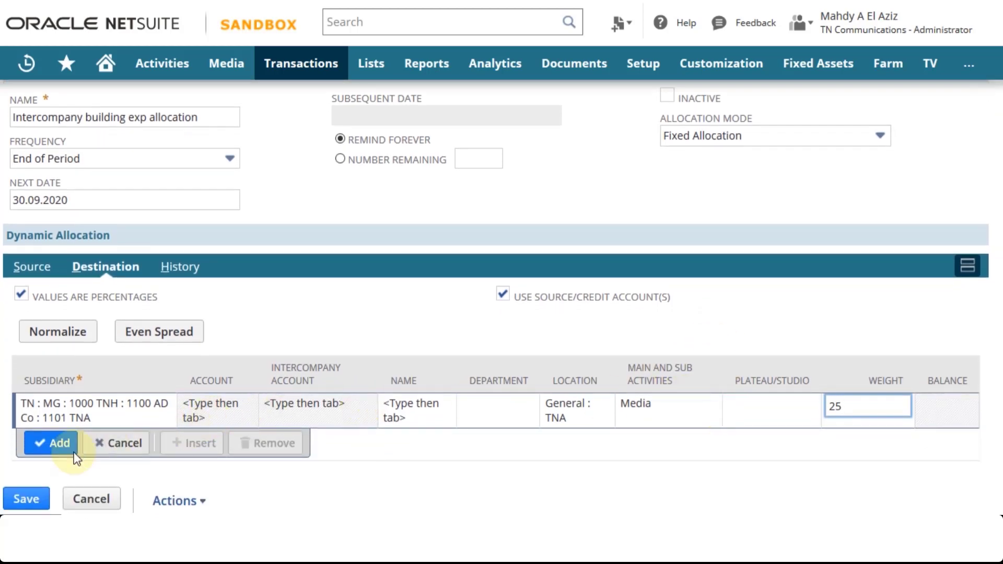
{"action": "left_click", "coordinate": [57, 445]}
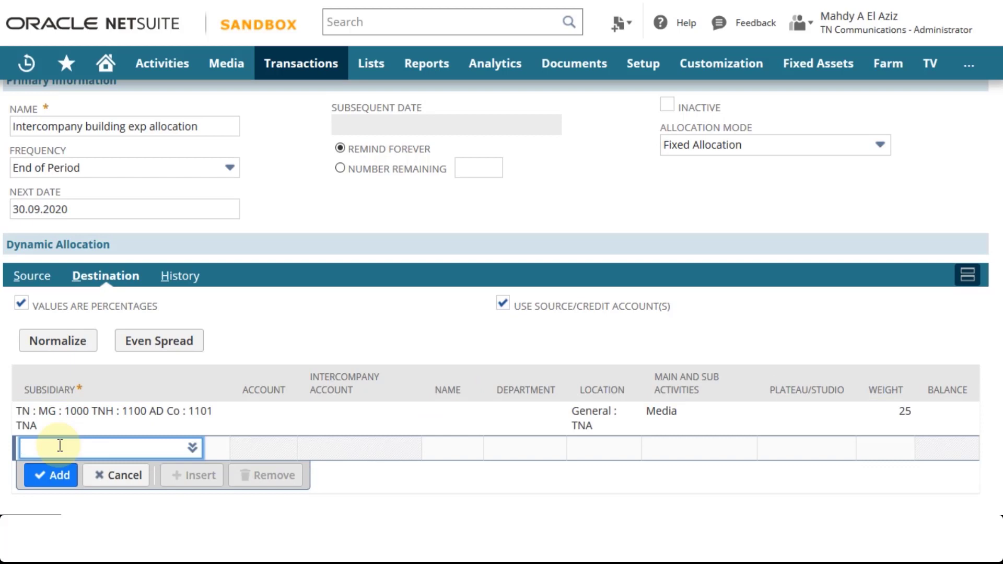
- Start a destination line for subsidiary TN : MG : 1000 TNH : 1100 AD Co : 1104 DDB Egypt with location DDB Location
{"action": "type", "text": "1104"}
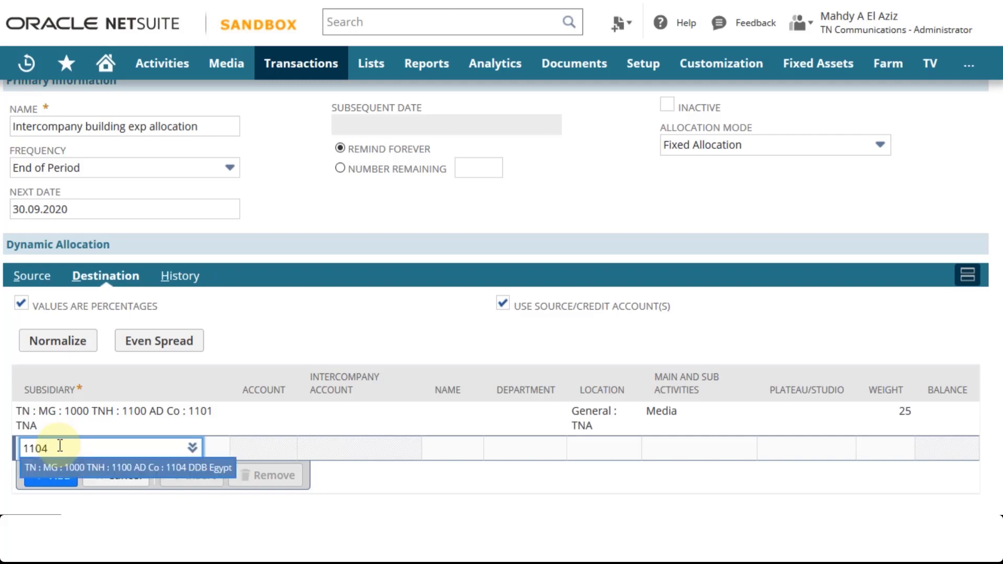
{"action": "left_click", "coordinate": [68, 467]}
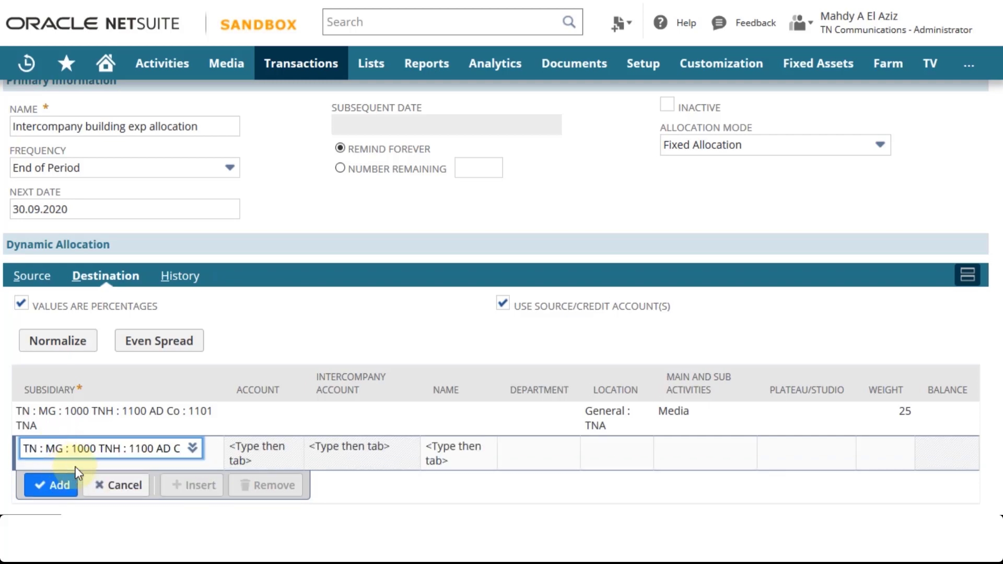
{"action": "left_click", "coordinate": [613, 452]}
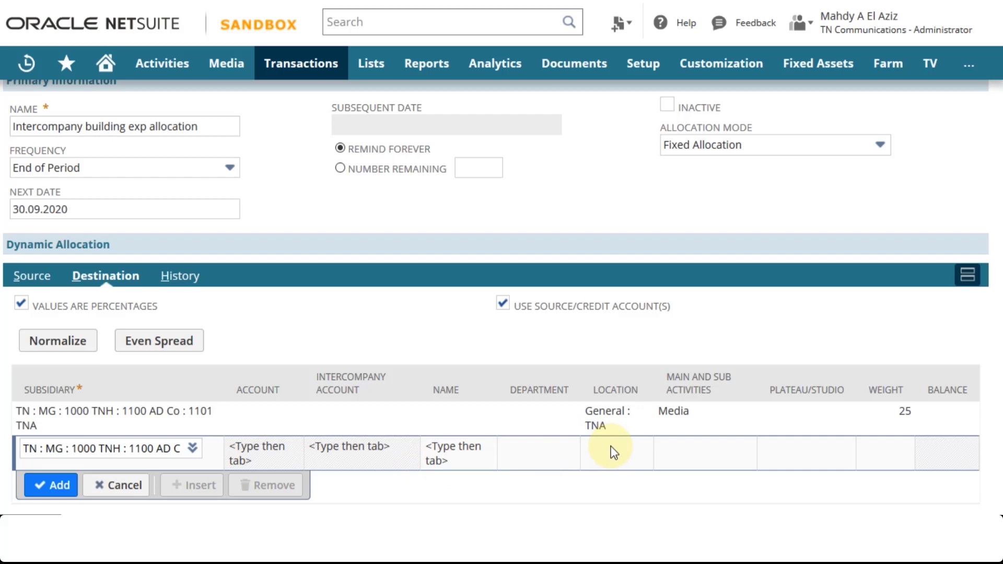
{"action": "left_click", "coordinate": [638, 452]}
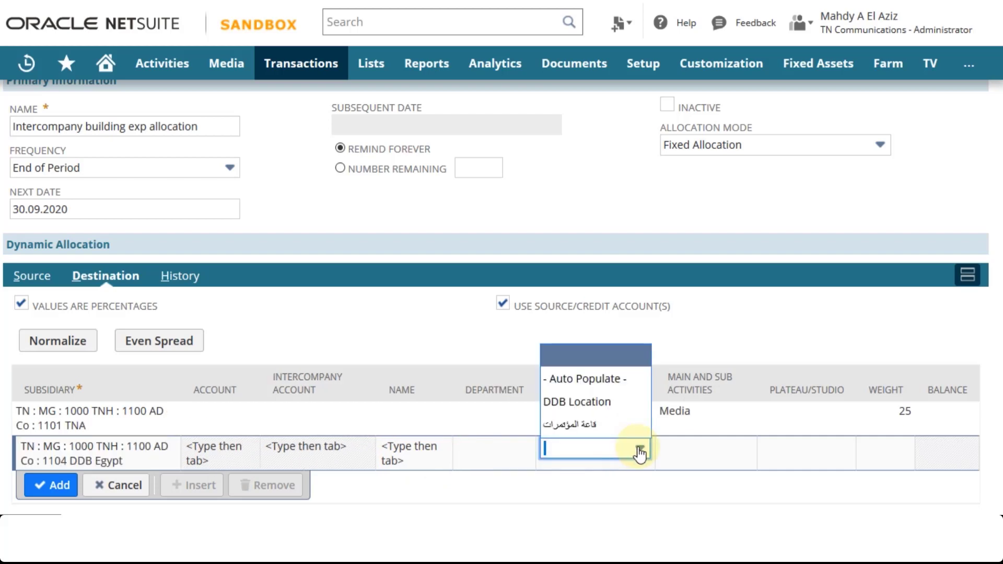
{"action": "left_click", "coordinate": [609, 407]}
- Set the 1104 DDB Egypt line's main and sub activities to Printing & BTL and its weight to 35, and add the line
{"action": "left_click", "coordinate": [686, 451]}
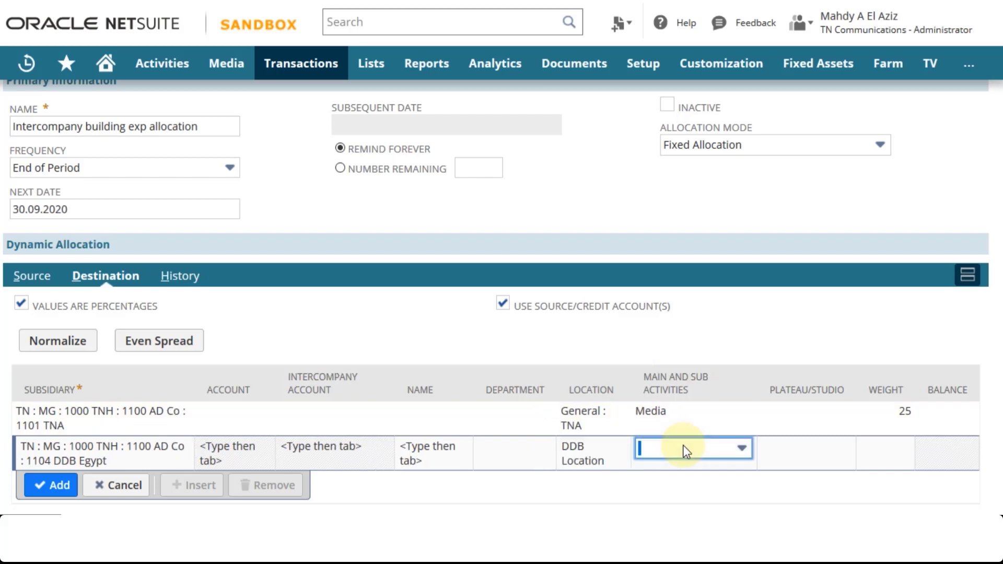
{"action": "left_click", "coordinate": [741, 452]}
{"action": "left_click", "coordinate": [742, 452]}
{"action": "left_click", "coordinate": [742, 453]}
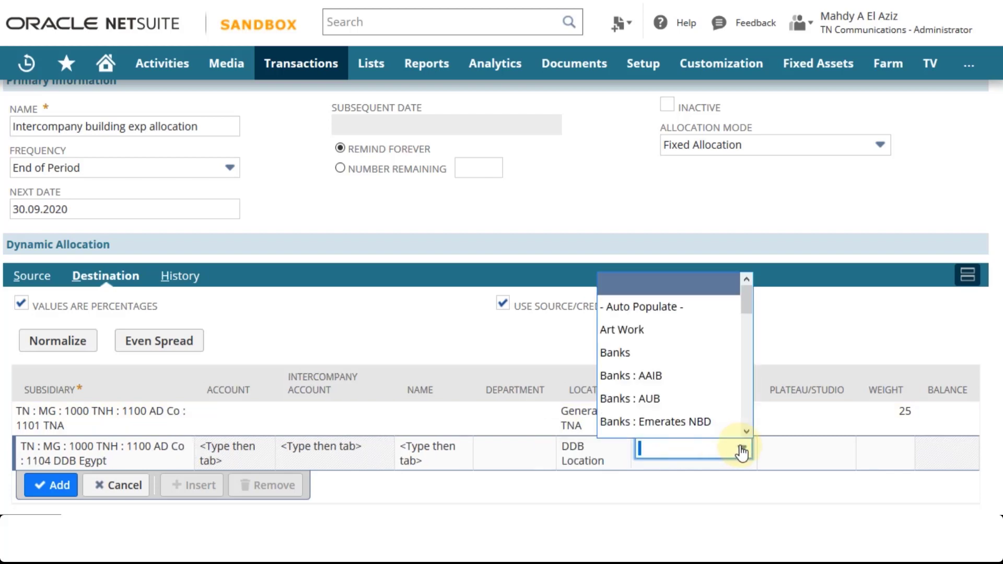
{"action": "scroll", "coordinate": [719, 410], "scroll_direction": "down", "scroll_amount": 5}
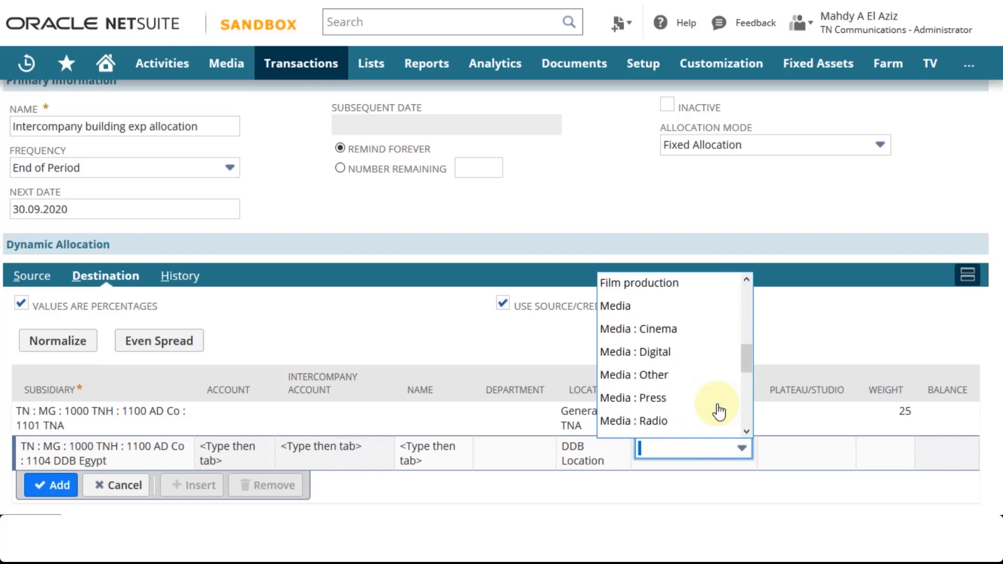
{"action": "scroll", "coordinate": [720, 411], "scroll_direction": "down", "scroll_amount": 5}
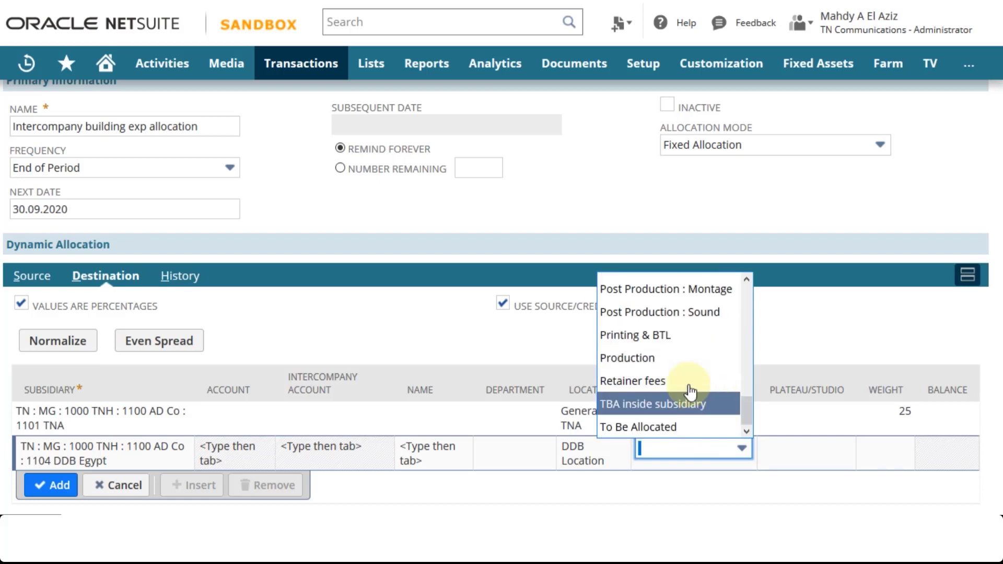
{"action": "left_click", "coordinate": [647, 336]}
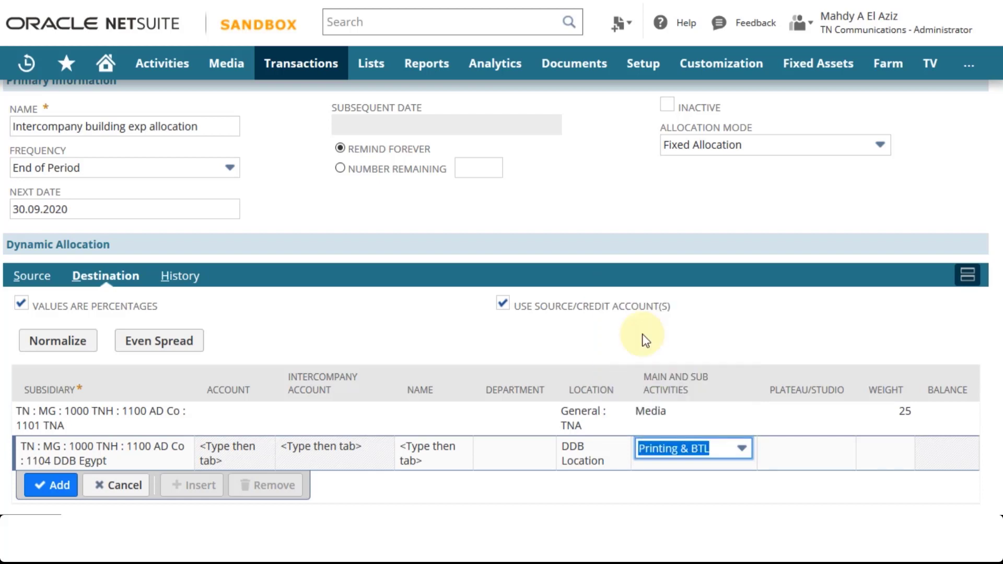
{"action": "left_click", "coordinate": [889, 448]}
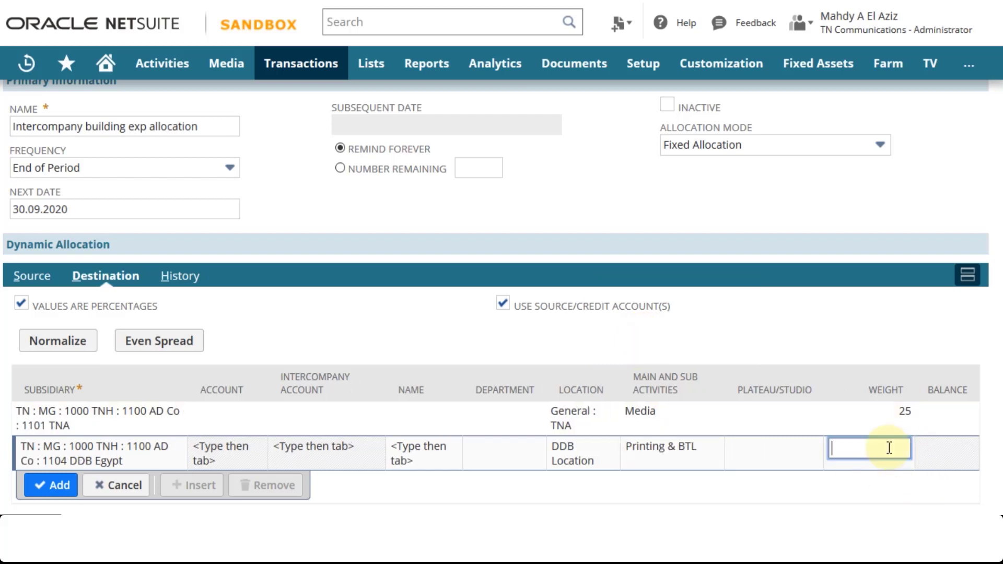
{"action": "type", "text": "35"}
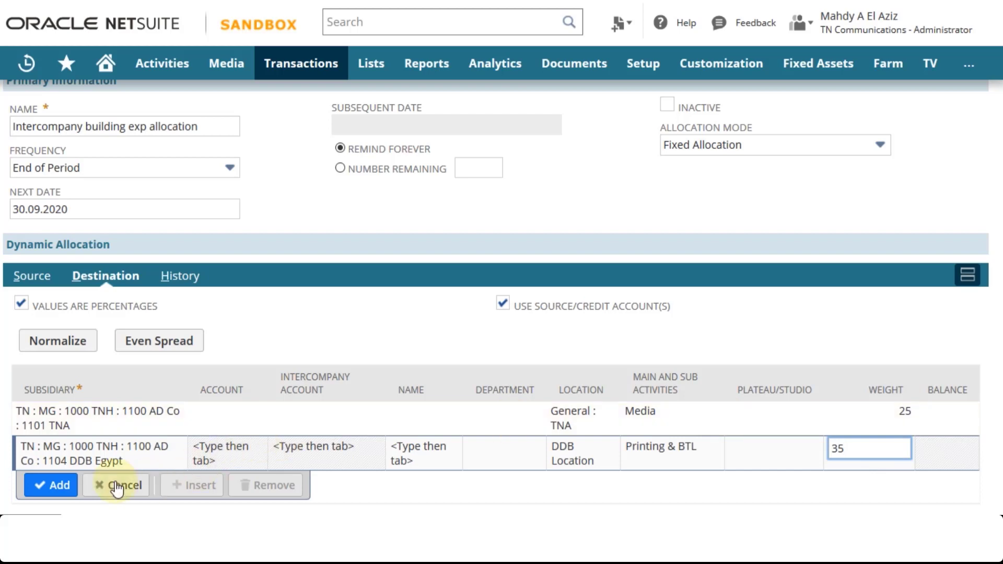
{"action": "left_click", "coordinate": [66, 483]}
- Start a destination line for subsidiary TN : MG : 1000 TNH : 1200 Com Co : 1204 AAPIC with location AAPIC Location
{"action": "scroll", "coordinate": [123, 442], "scroll_direction": "down", "scroll_amount": 1}
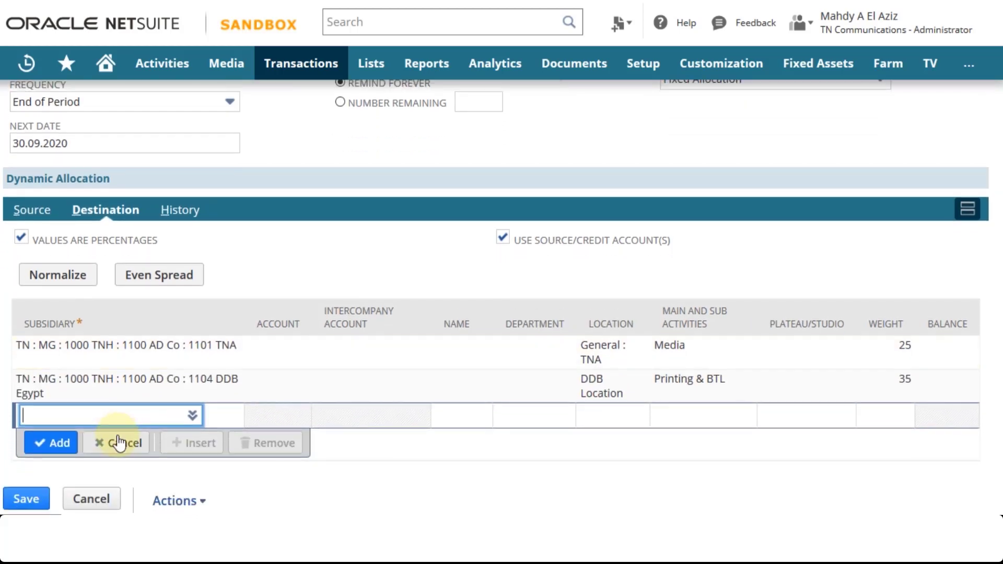
{"action": "type", "text": "1204"}
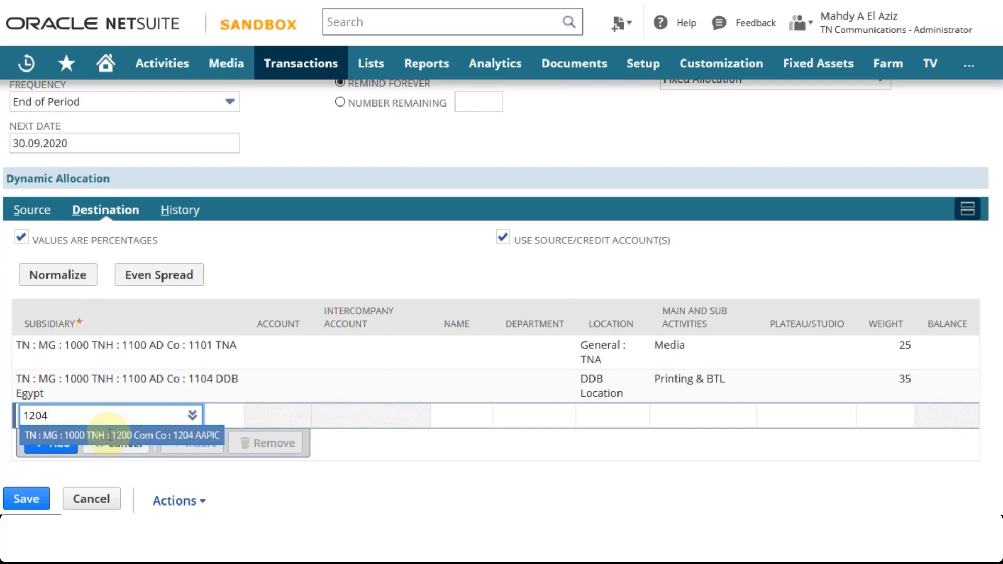
{"action": "left_click", "coordinate": [176, 435]}
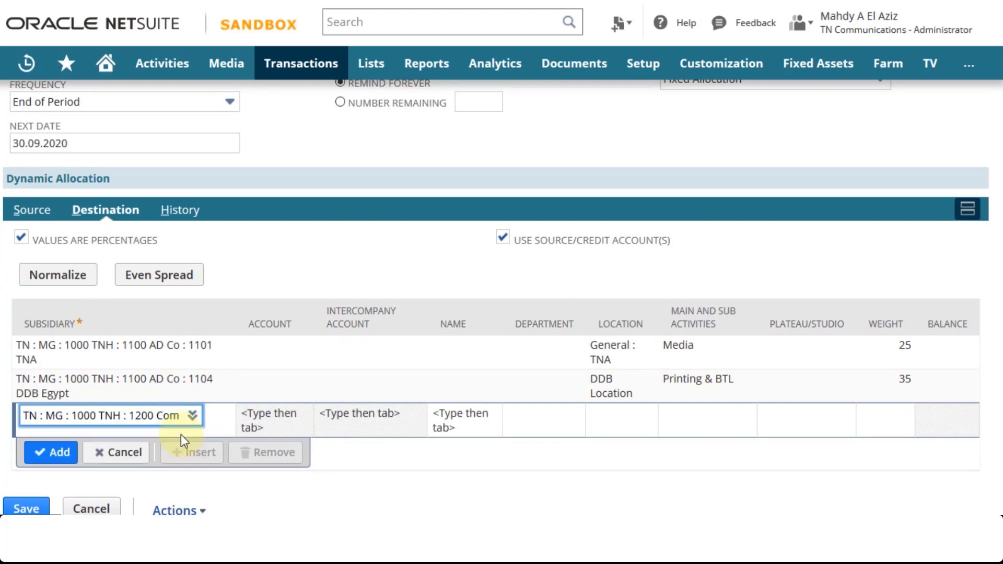
{"action": "left_click", "coordinate": [639, 416]}
{"action": "left_click", "coordinate": [633, 416]}
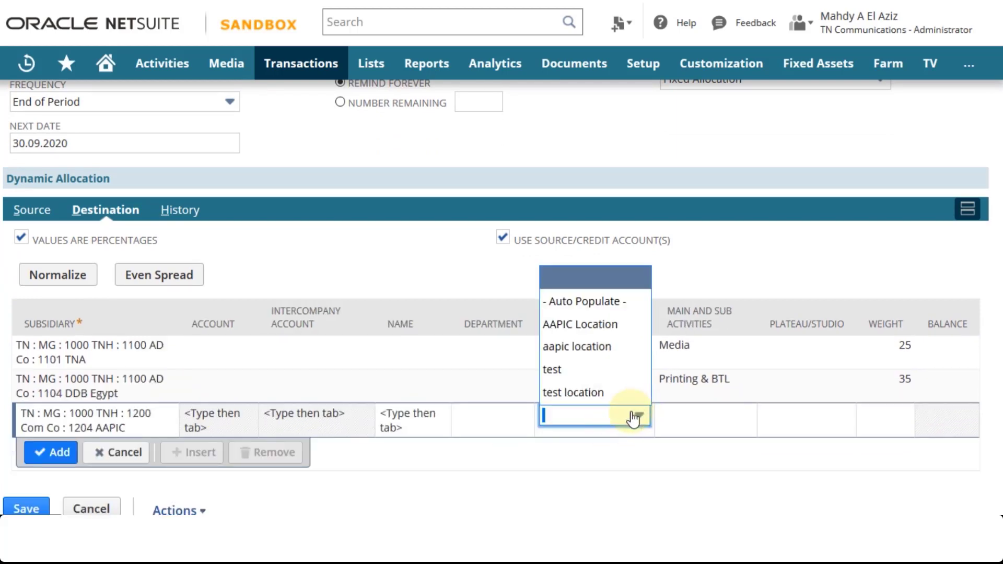
{"action": "left_click", "coordinate": [595, 327]}
- Set the 1204 AAPIC line's main and sub activities to To Be Allocated and its weight to 40
{"action": "left_click", "coordinate": [682, 415]}
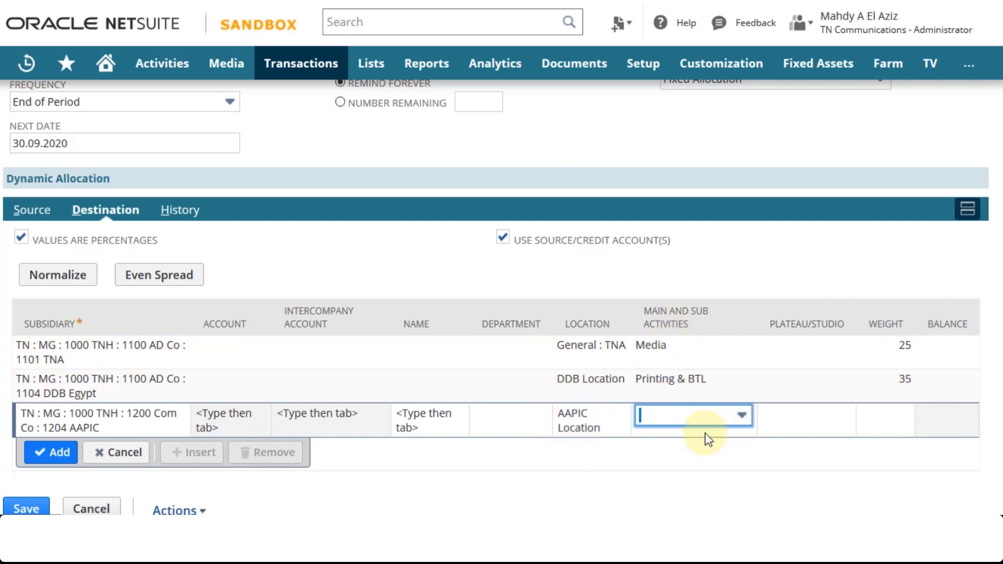
{"action": "left_click", "coordinate": [742, 417]}
{"action": "left_click_drag", "start_coordinate": [750, 286], "coordinate": [745, 390]}
{"action": "left_click", "coordinate": [705, 398]}
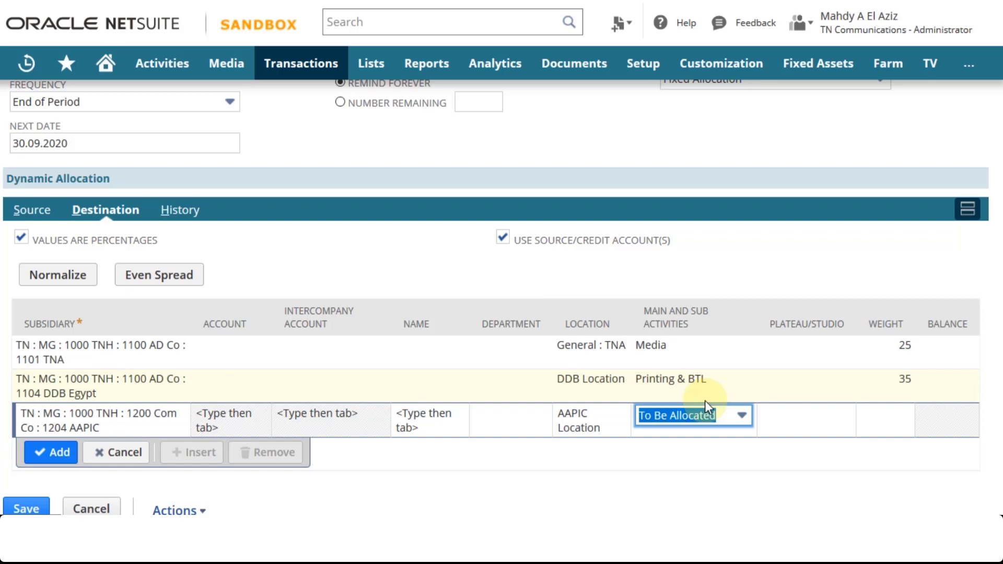
{"action": "left_click", "coordinate": [894, 418]}
{"action": "type", "text": "40"}
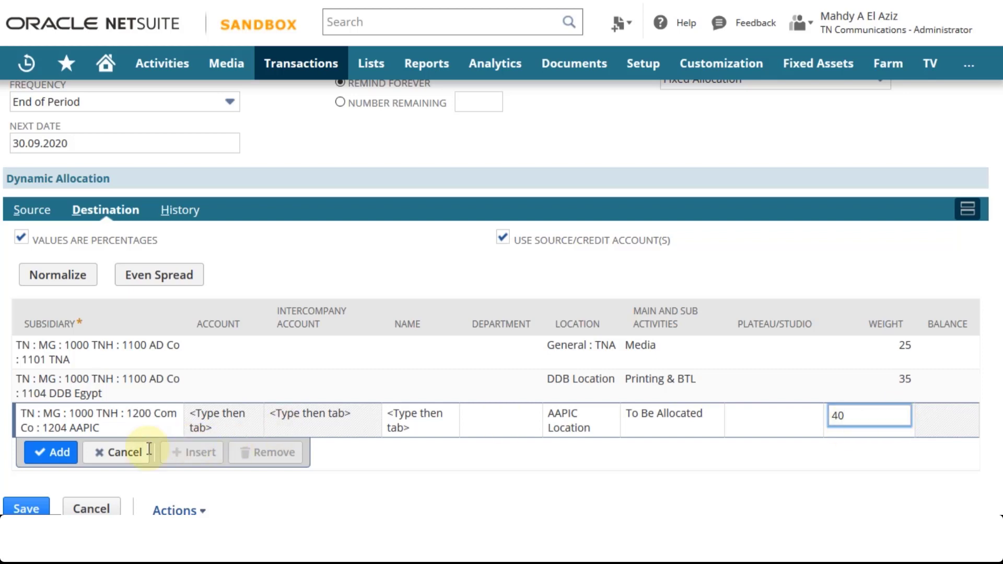
- Add the 1204 AAPIC destination line and save the intercompany building expense allocation schedule
{"action": "left_click", "coordinate": [59, 452]}
{"action": "left_click", "coordinate": [64, 449]}
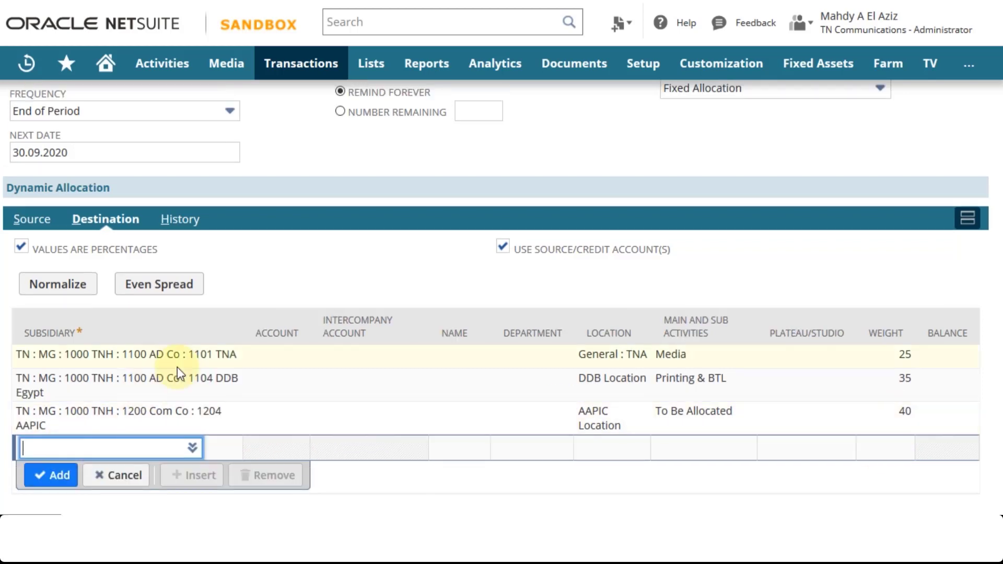
{"action": "scroll", "coordinate": [177, 367], "scroll_direction": "up", "scroll_amount": 3}
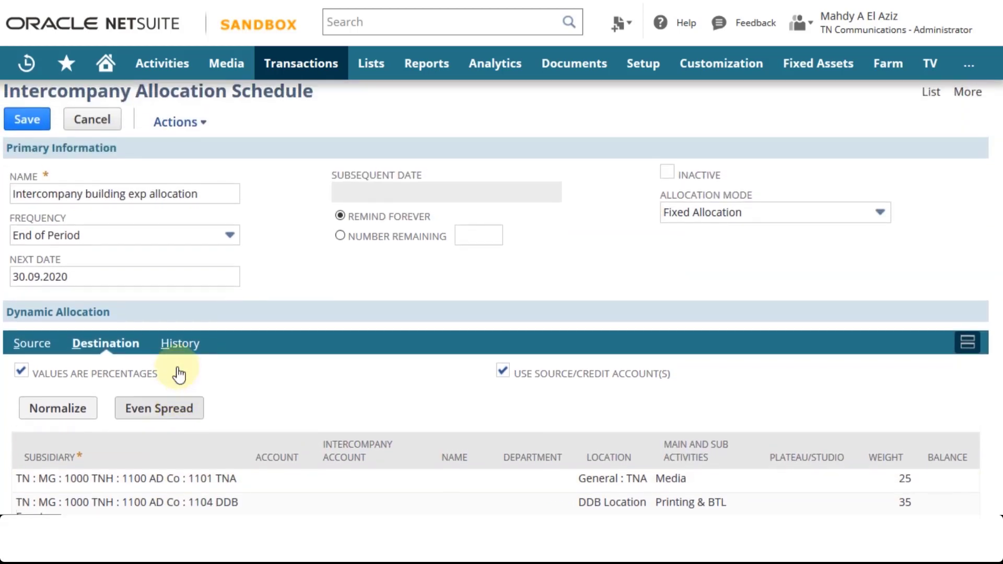
{"action": "left_click", "coordinate": [34, 352]}
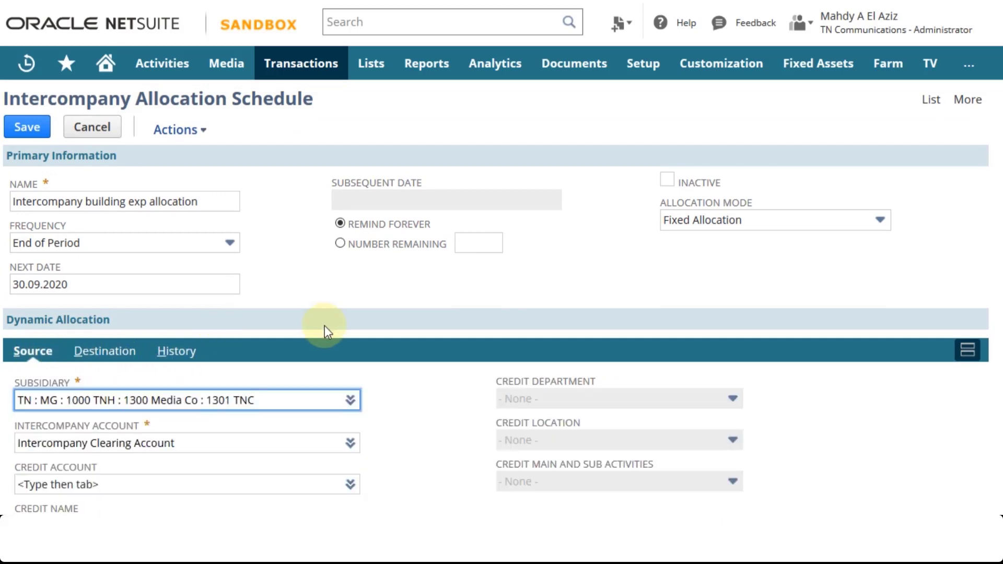
{"action": "scroll", "coordinate": [325, 326], "scroll_direction": "down", "scroll_amount": 3}
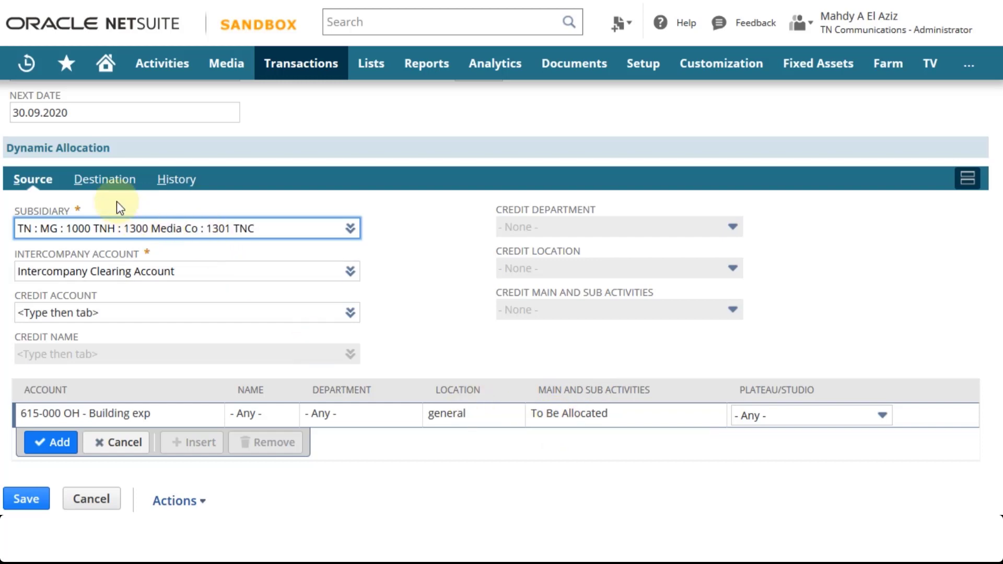
{"action": "left_click", "coordinate": [100, 183]}
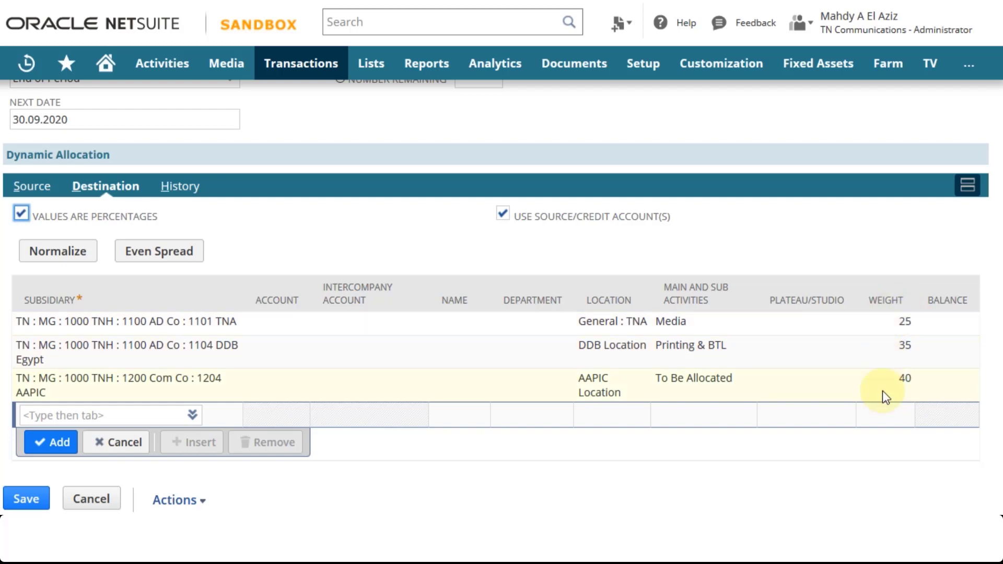
{"action": "left_click", "coordinate": [26, 497]}
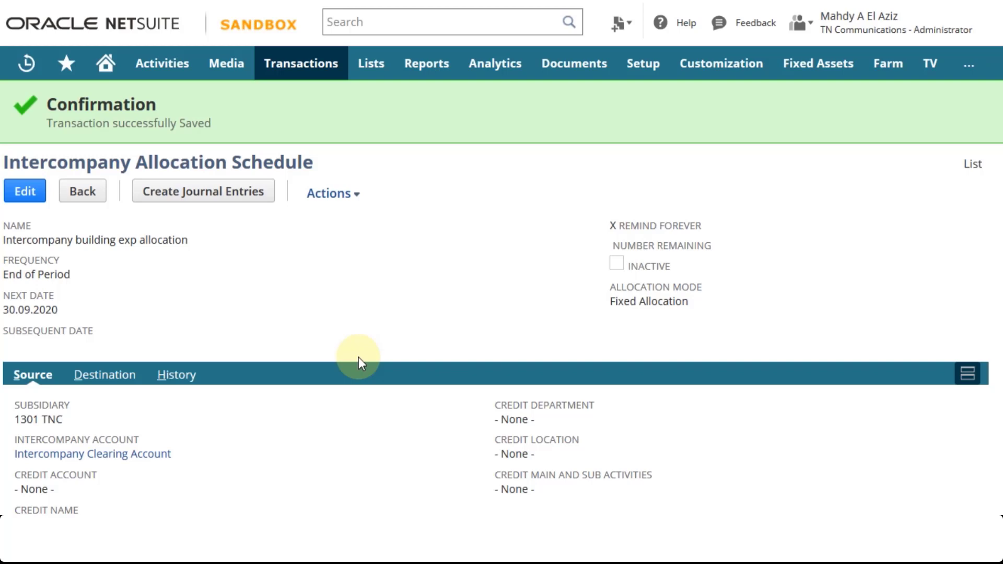
- Switch to the Excel workbook and review the expense allocation scenario and its list of procedure steps
{"action": "mouse_move", "coordinate": [663, 528]}
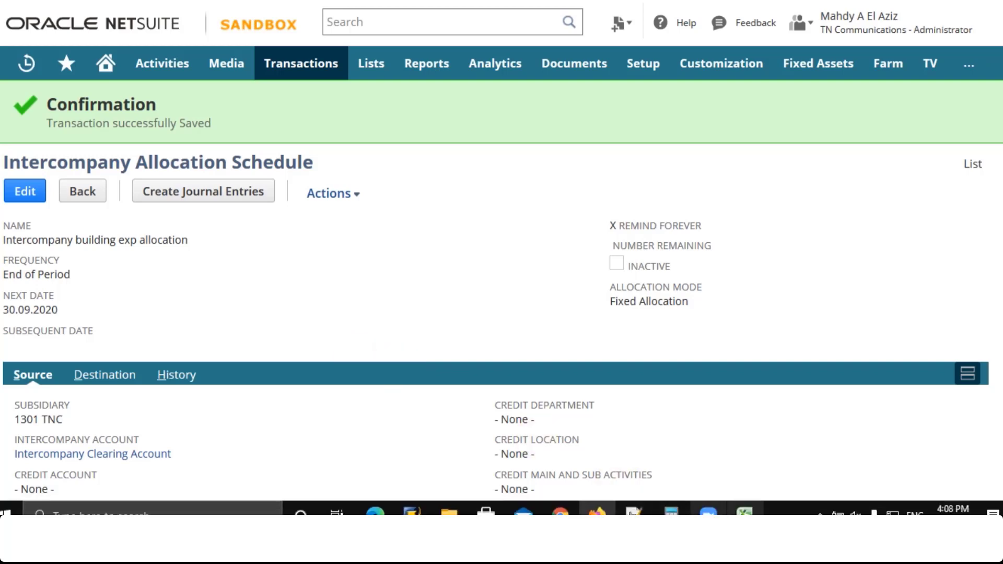
{"action": "left_click", "coordinate": [744, 514]}
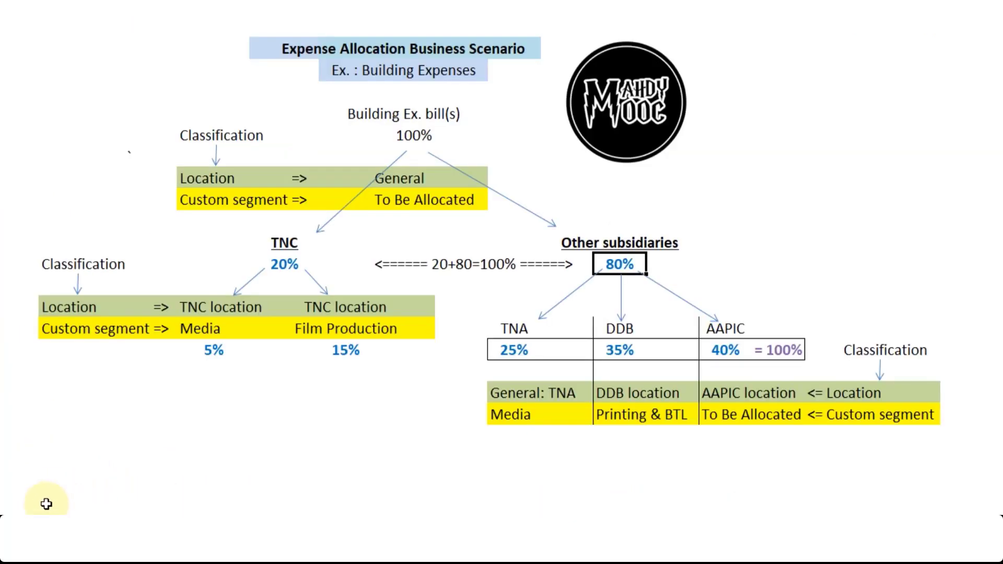
{"action": "left_click", "coordinate": [68, 524]}
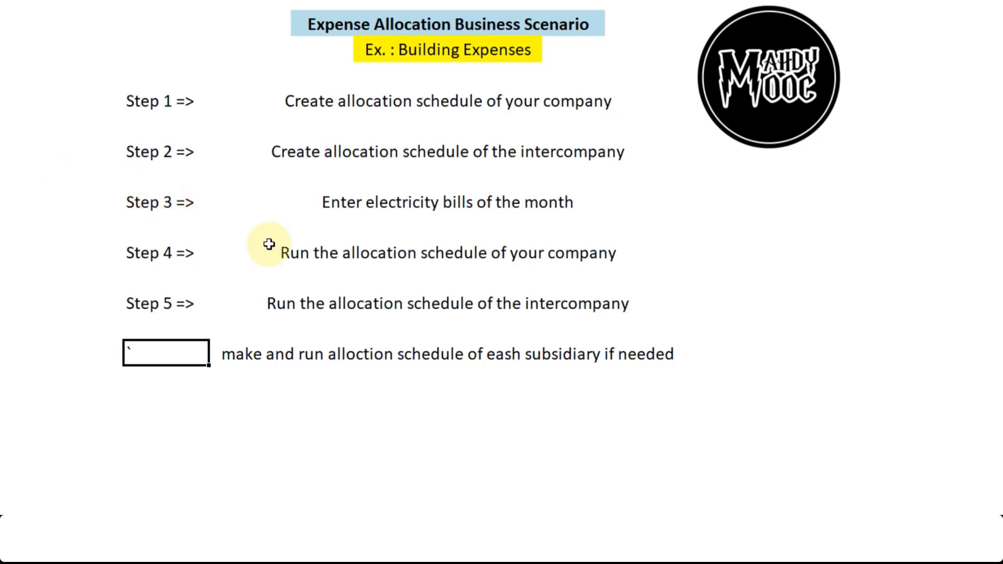
- Switch back to NetSuite and start a new bill using the Standard Vendor Bill form
{"action": "mouse_move", "coordinate": [486, 512]}
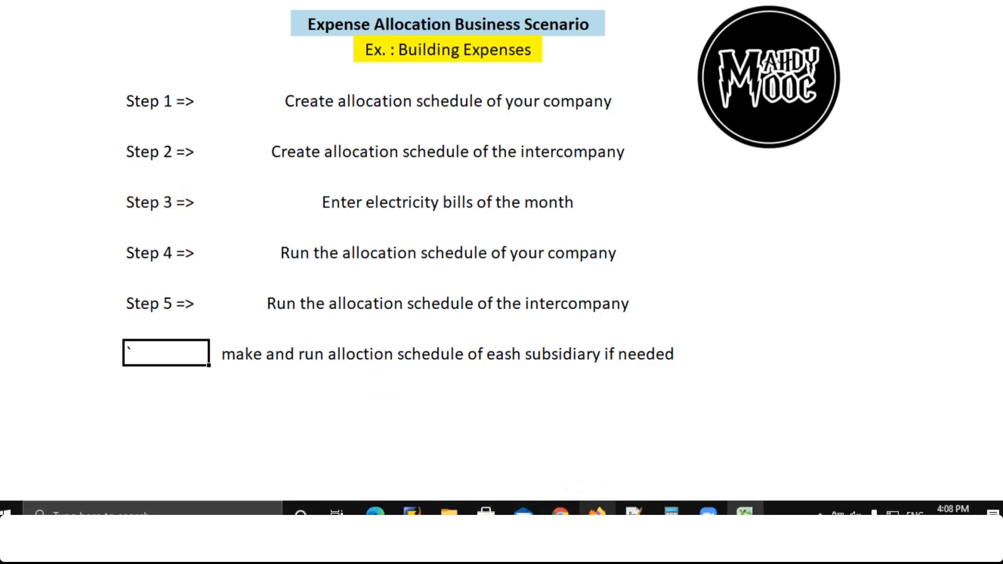
{"action": "left_click", "coordinate": [597, 512]}
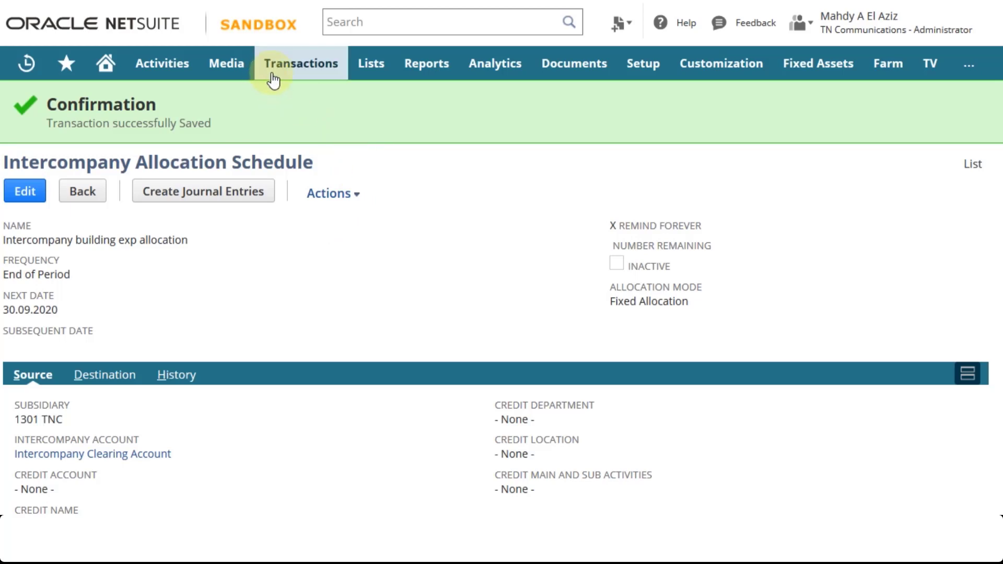
{"action": "mouse_move", "coordinate": [264, 77]}
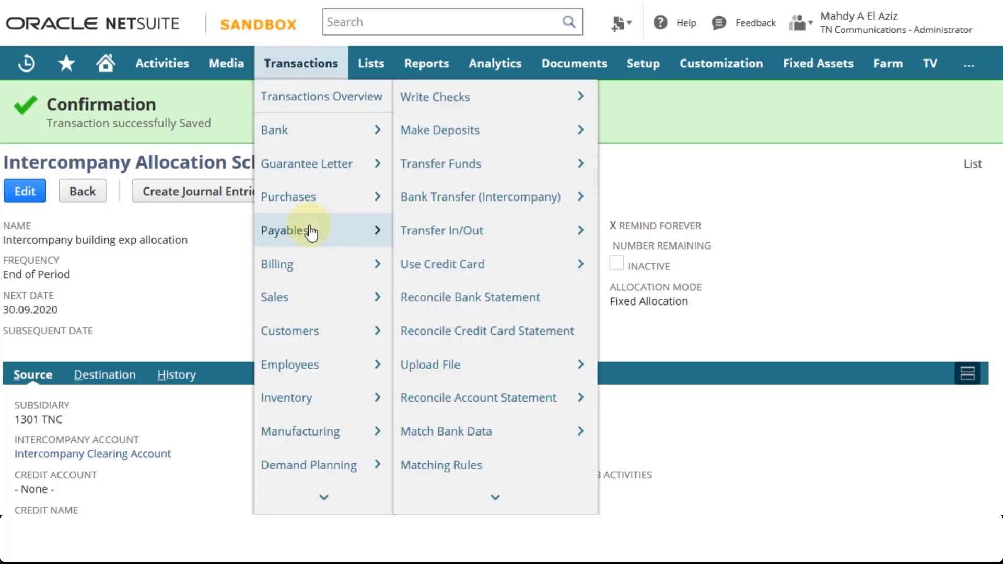
{"action": "mouse_move", "coordinate": [309, 230]}
{"action": "mouse_move", "coordinate": [441, 251]}
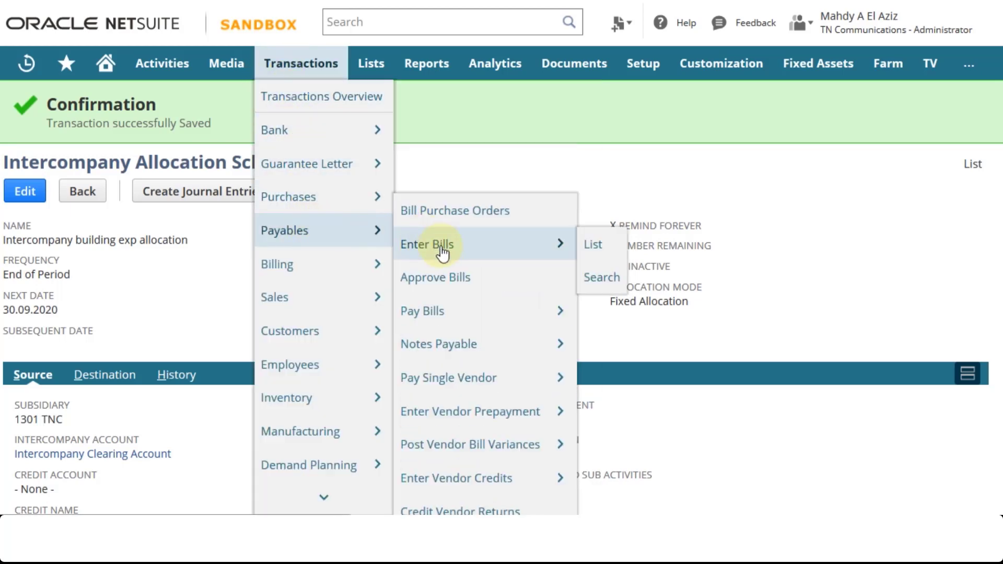
{"action": "mouse_move", "coordinate": [371, 63]}
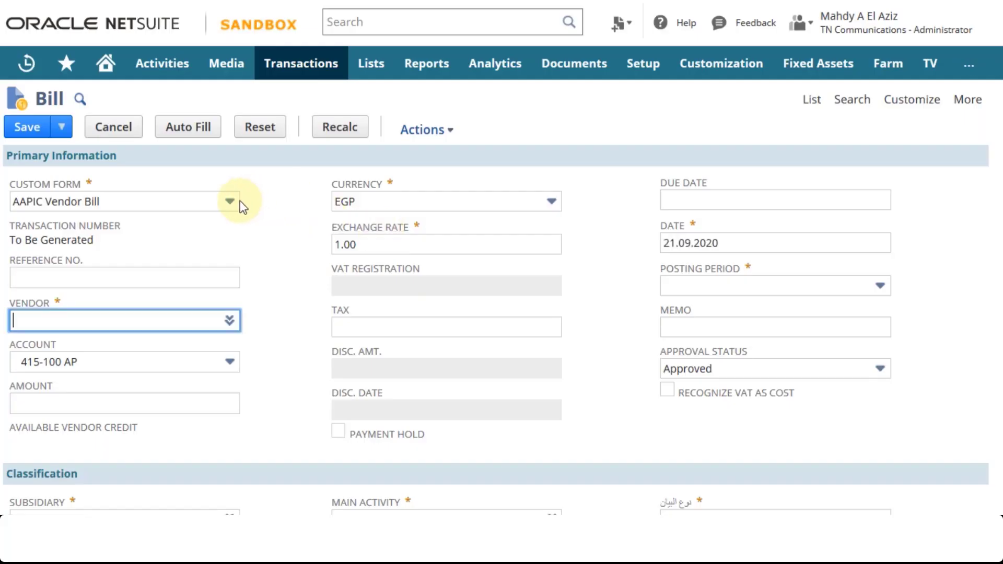
{"action": "left_click", "coordinate": [230, 202]}
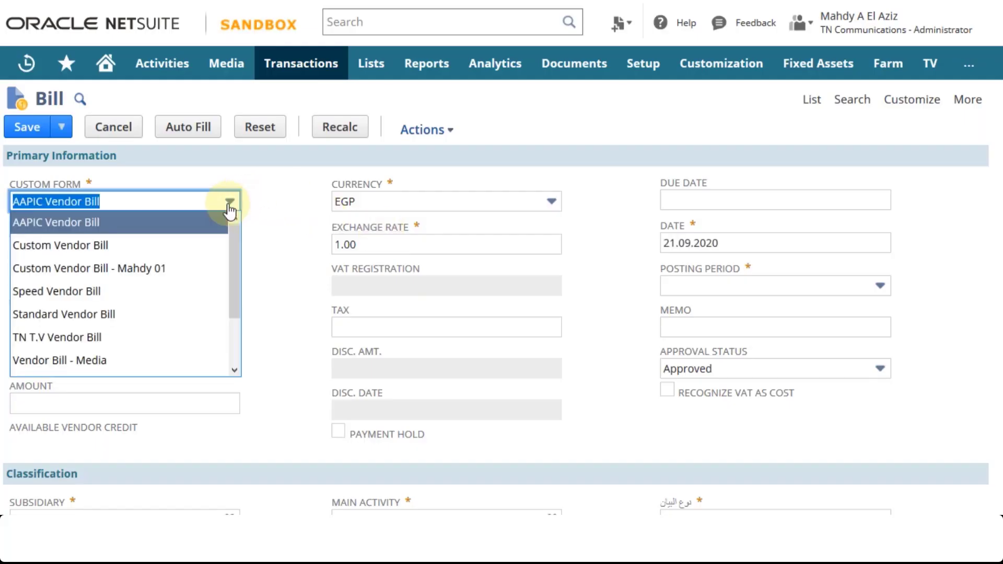
{"action": "left_click", "coordinate": [162, 314]}
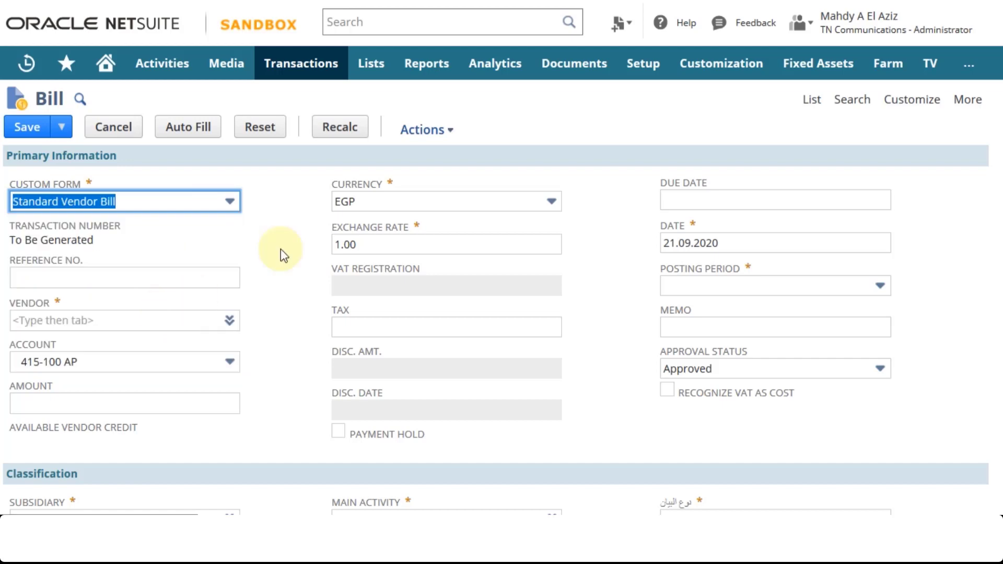
- Enter 4545/9/2020 as the bill's reference number
{"action": "left_click", "coordinate": [176, 281]}
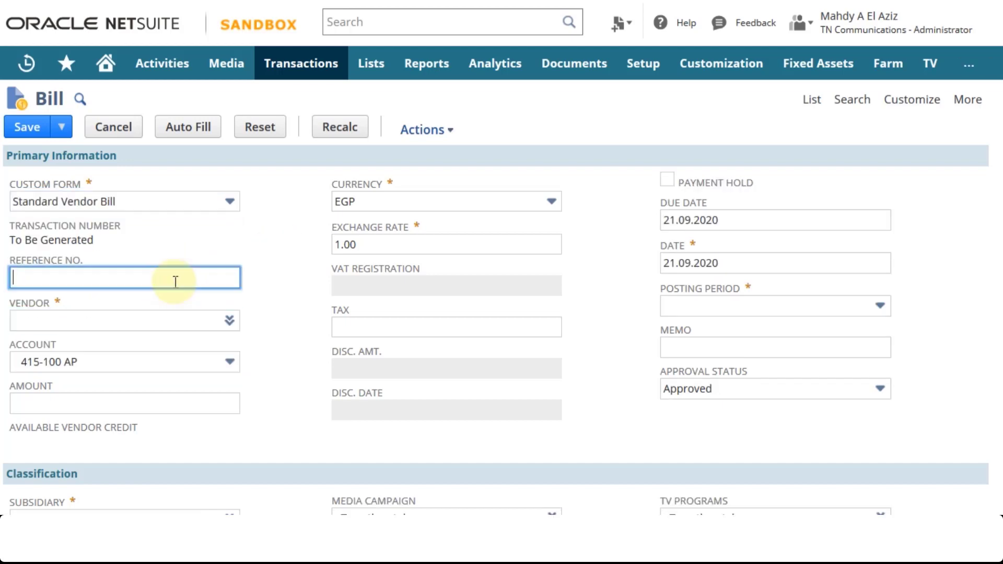
{"action": "type", "text": "4545"}
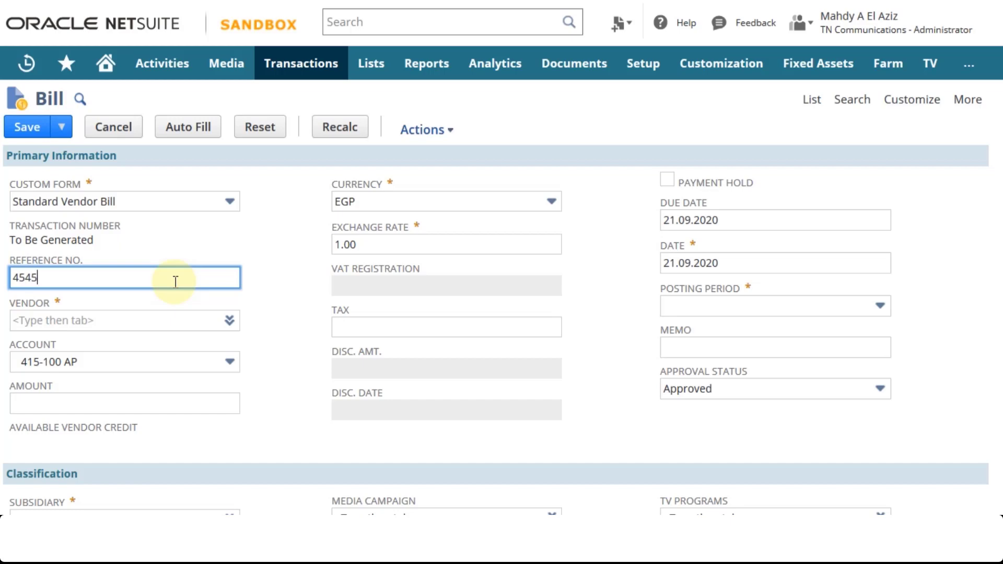
{"action": "type", "text": "/9/2020"}
- Set the bill's vendor to VND-00009 Smart Building Co. and its subsidiary to TN : MG : 1000 TNH : 1300 Media Co : 1301 TNC
{"action": "left_click", "coordinate": [212, 326]}
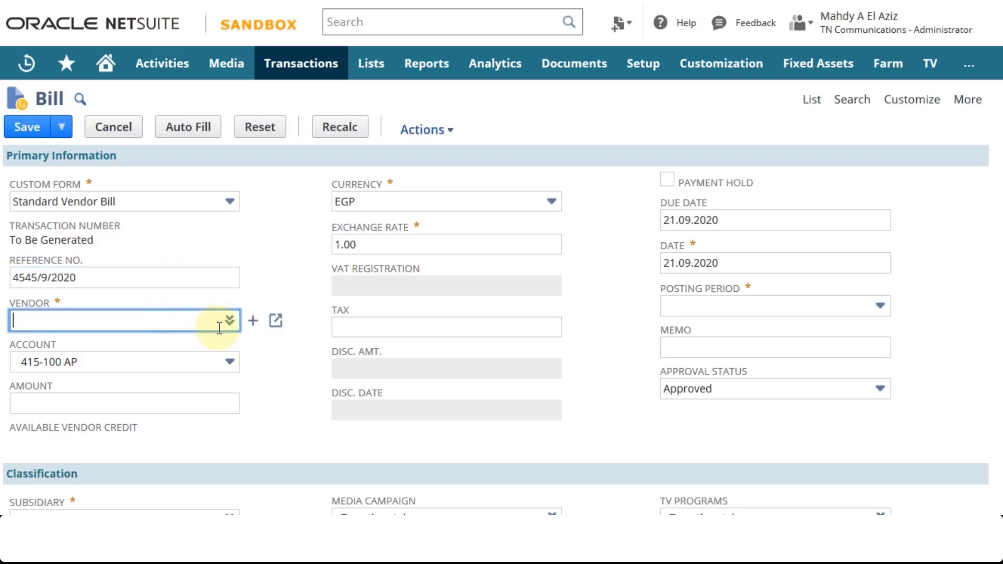
{"action": "left_click", "coordinate": [230, 321]}
{"action": "left_click", "coordinate": [221, 344]}
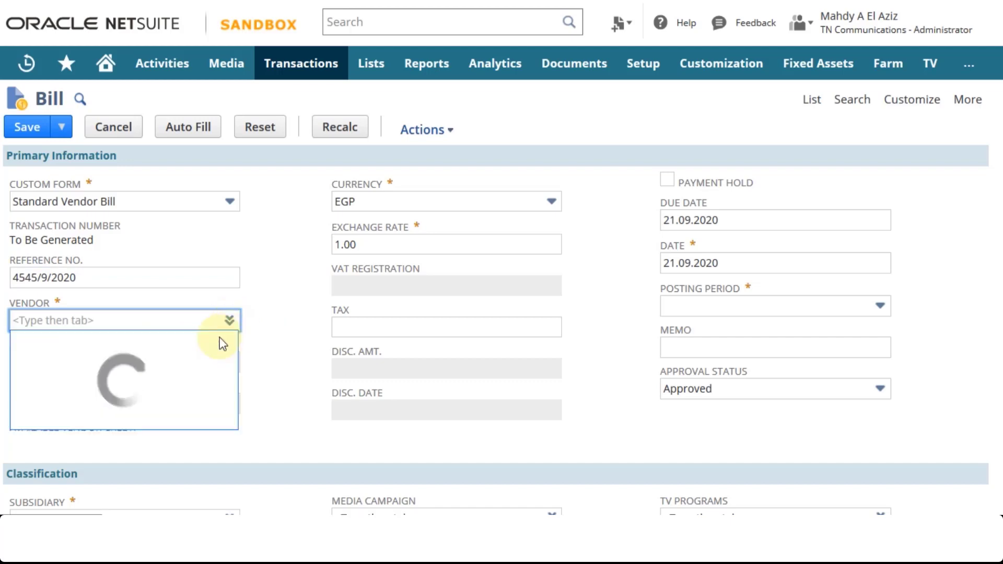
{"action": "scroll", "coordinate": [208, 277], "scroll_direction": "down", "scroll_amount": 3}
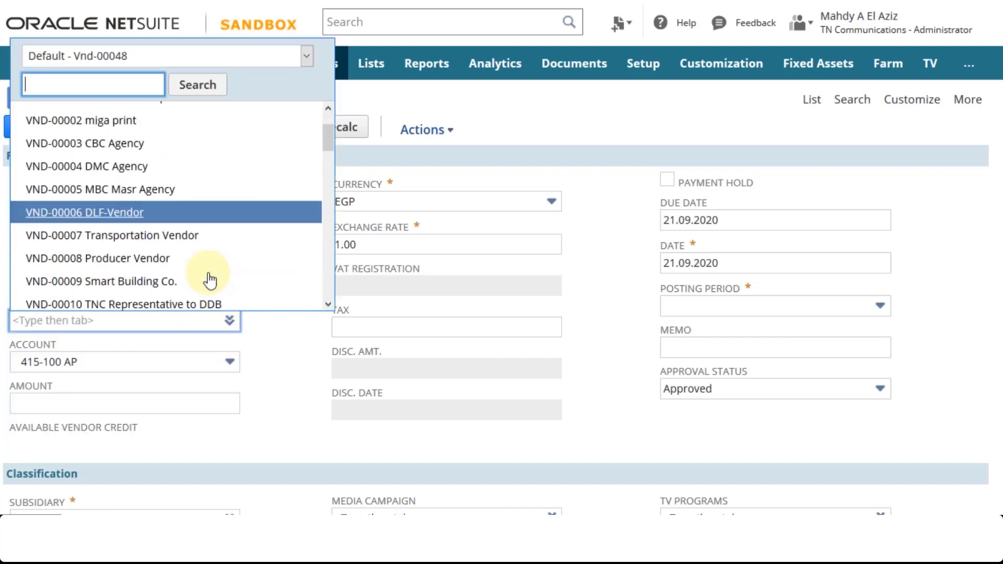
{"action": "left_click", "coordinate": [124, 212]}
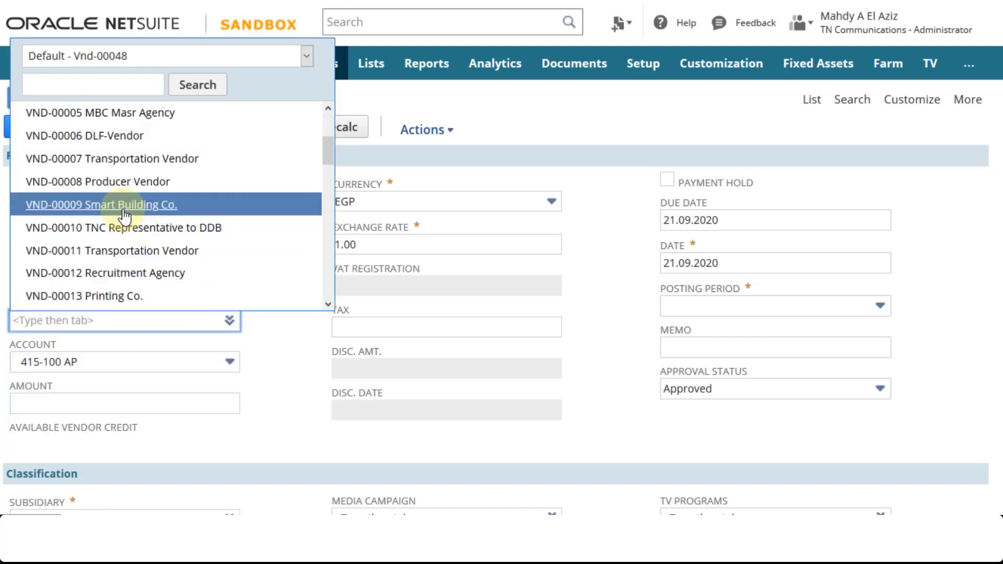
{"action": "type", "text": "1301"}
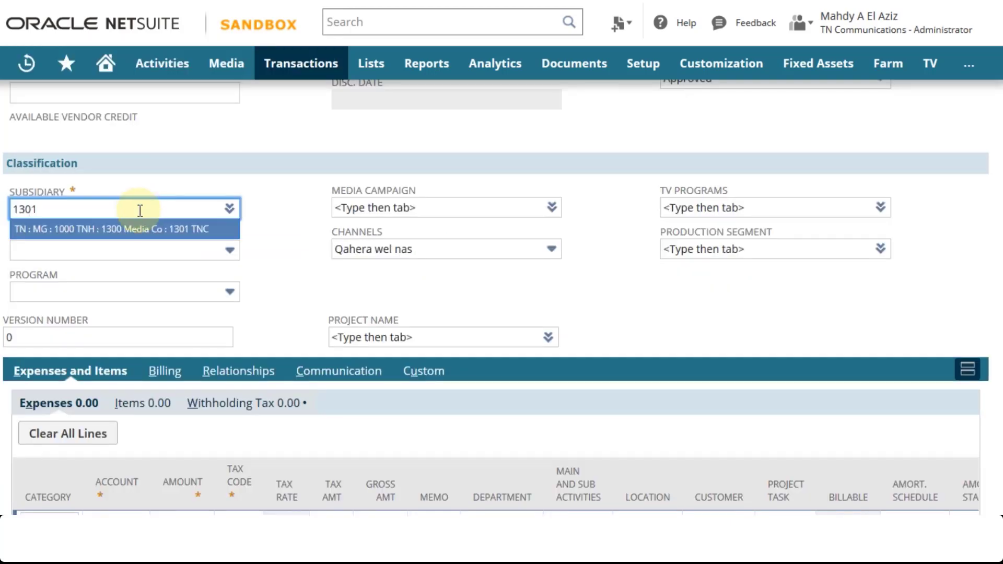
{"action": "left_click", "coordinate": [142, 228]}
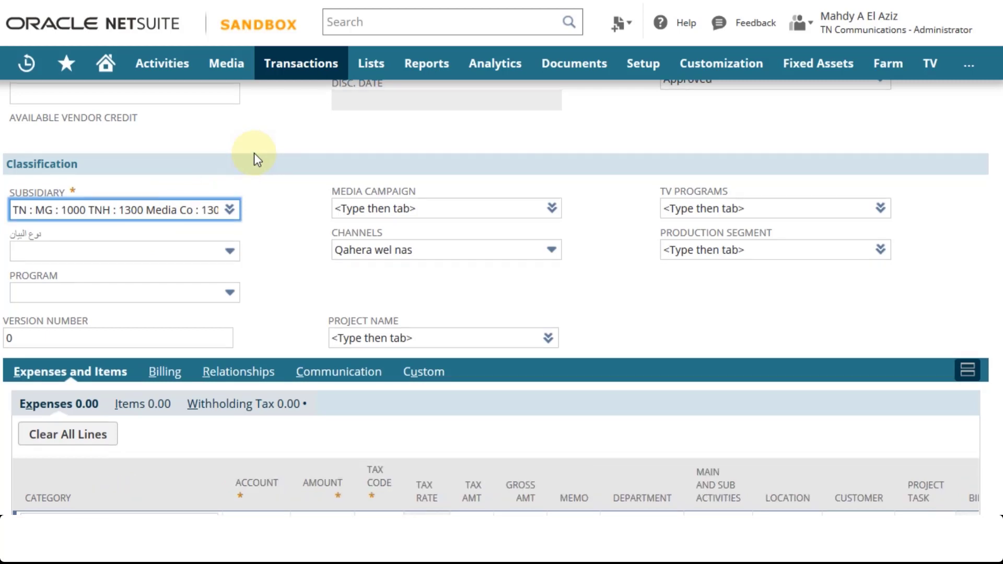
{"action": "scroll", "coordinate": [254, 152], "scroll_direction": "up", "scroll_amount": 6}
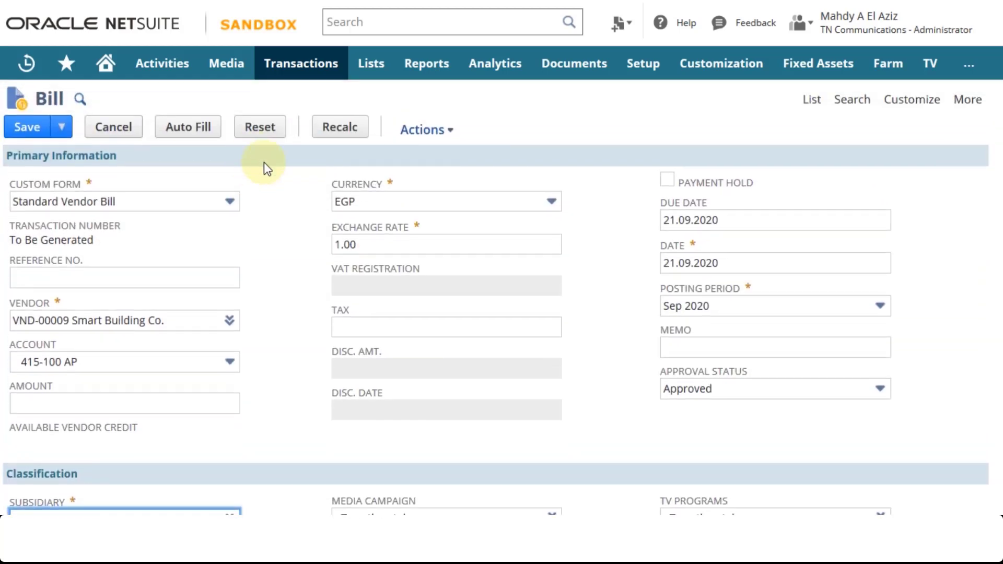
- Start an expense line on account 615-000 Overhead Exp : OH - Building exp with an amount of 70000
{"action": "scroll", "coordinate": [271, 220], "scroll_direction": "down", "scroll_amount": 9}
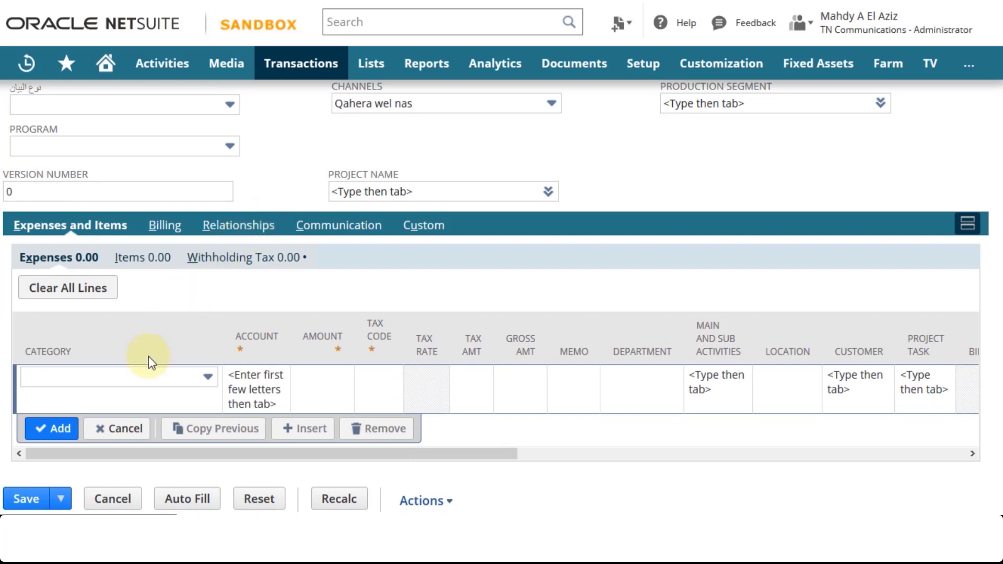
{"action": "left_click", "coordinate": [260, 378]}
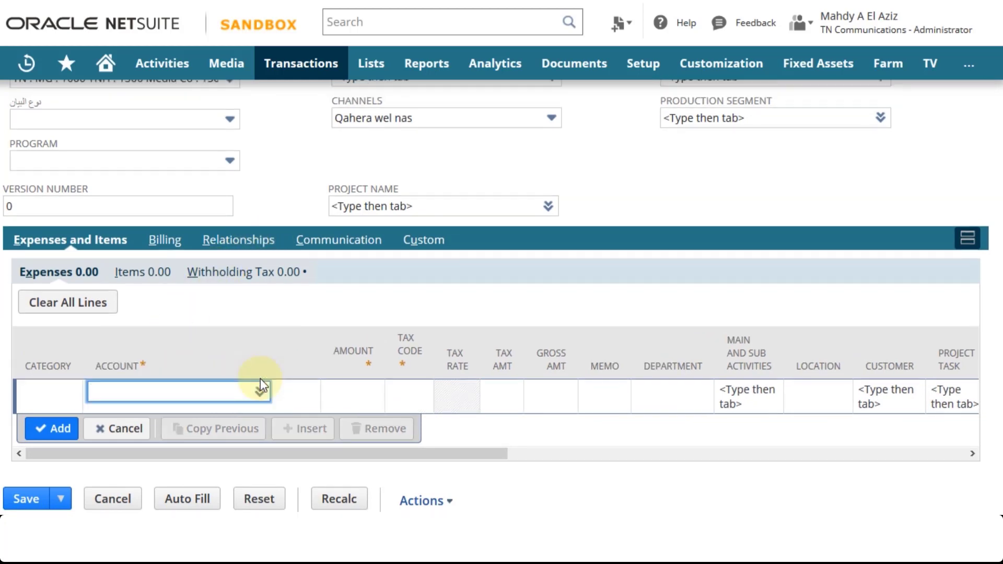
{"action": "type", "text": "615"}
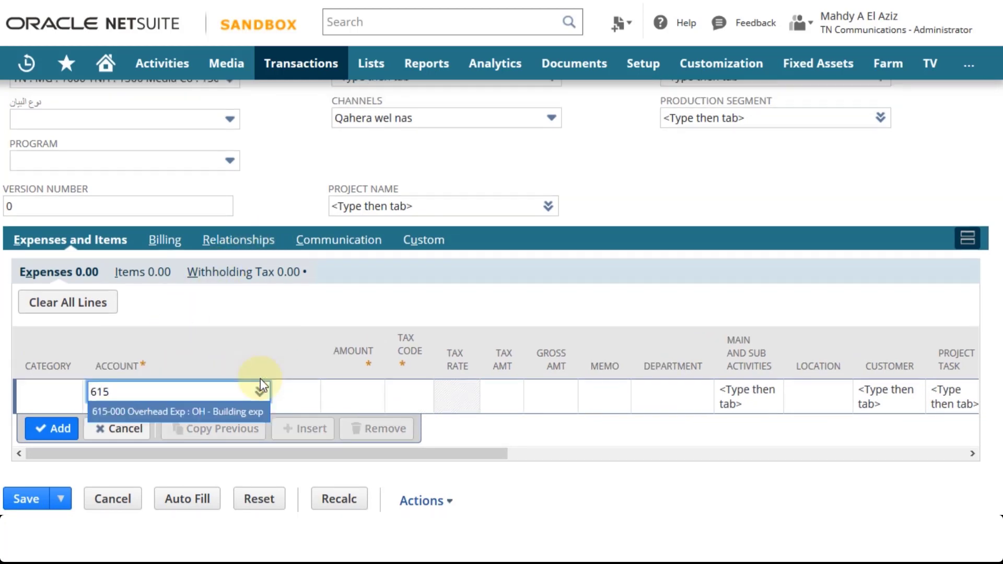
{"action": "left_click", "coordinate": [230, 411]}
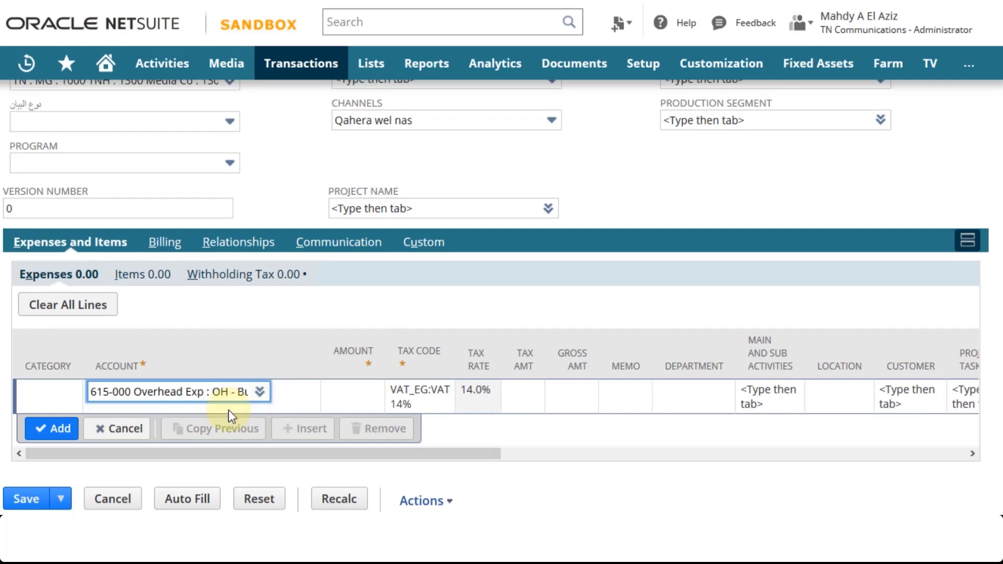
{"action": "key", "text": "Tab"}
{"action": "type", "text": "70000"}
{"action": "key", "text": "Tab"}
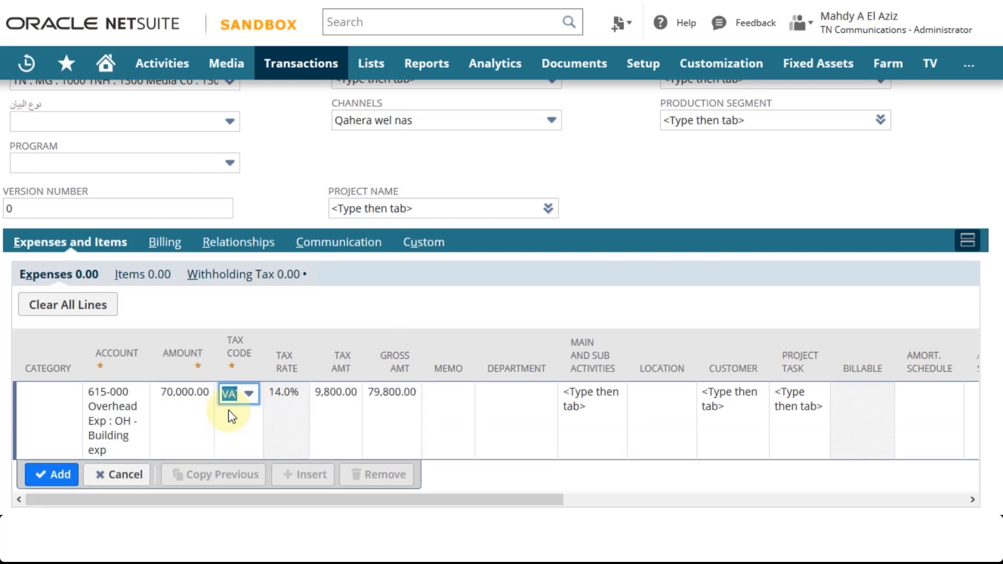
{"action": "key", "text": "Tab"}
{"action": "key", "text": "Tab"}
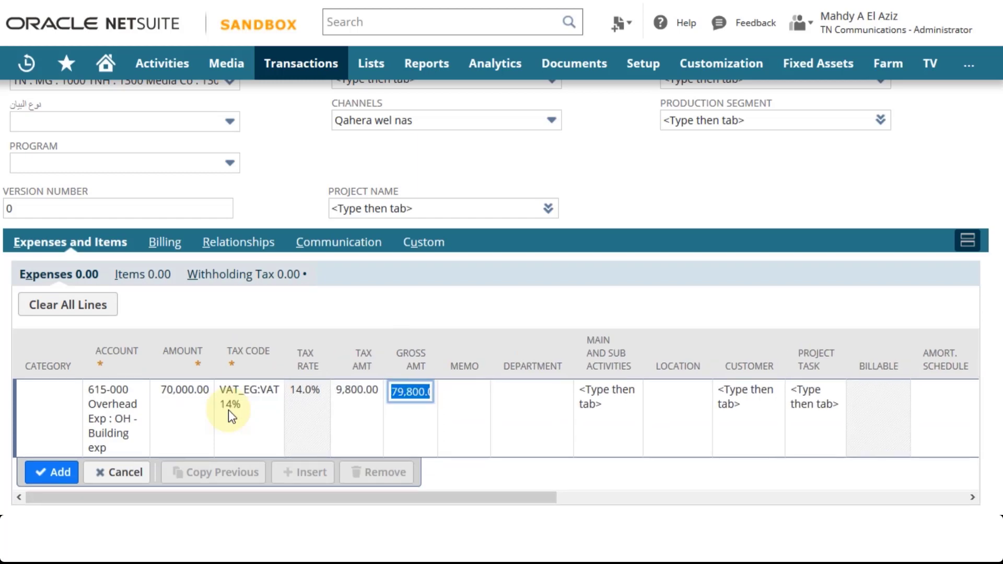
{"action": "key", "text": "Tab"}
{"action": "key", "text": "Tab"}
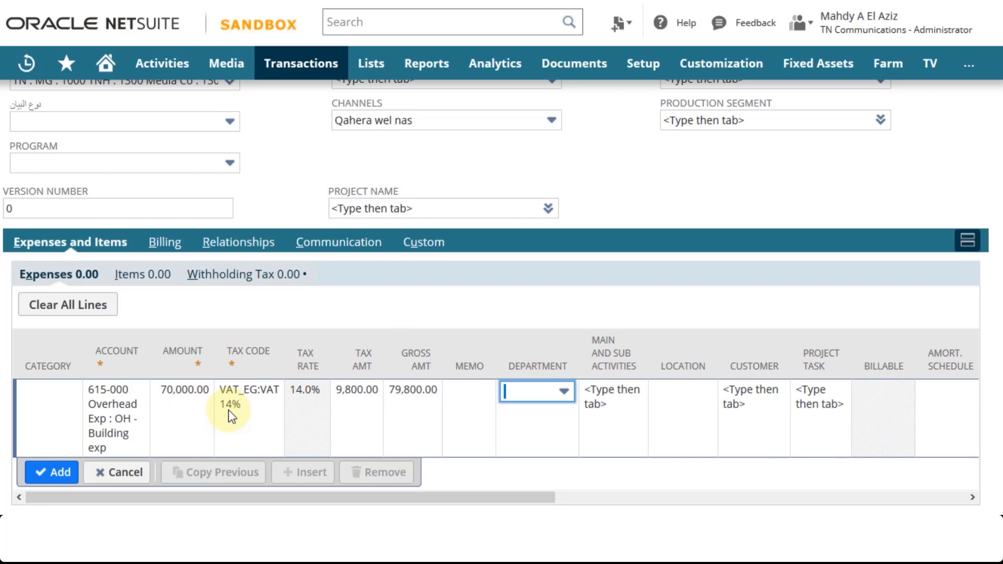
- Set the expense line's main and sub activity to To Be Allocated and location to general, and add the line to the bill
{"action": "key", "text": "Tab"}
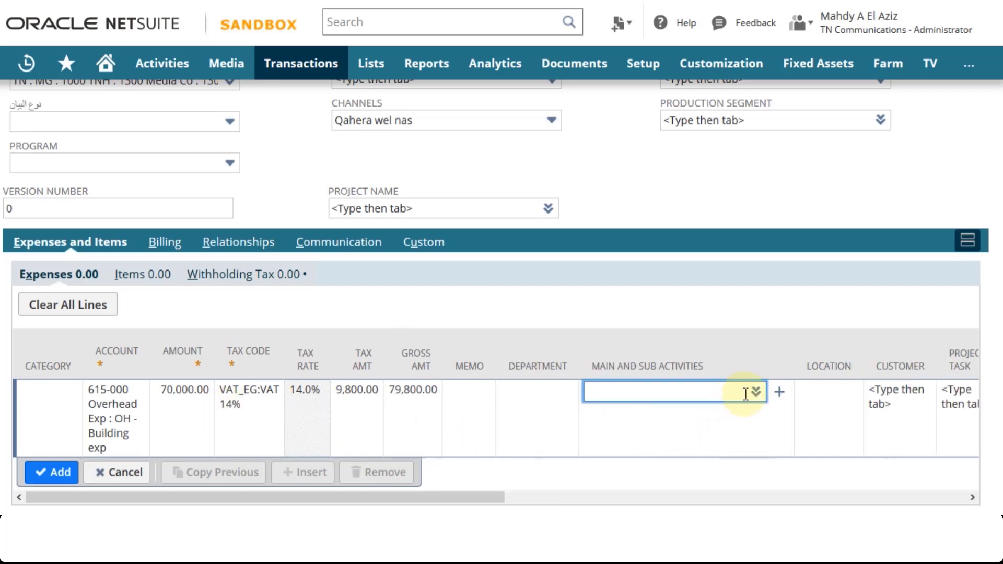
{"action": "mouse_move", "coordinate": [754, 395]}
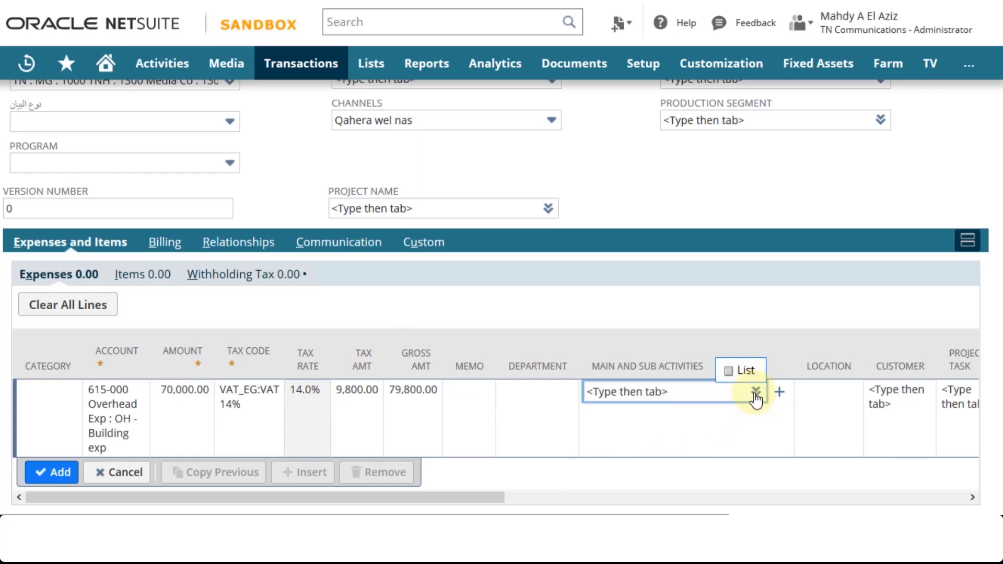
{"action": "left_click", "coordinate": [747, 371]}
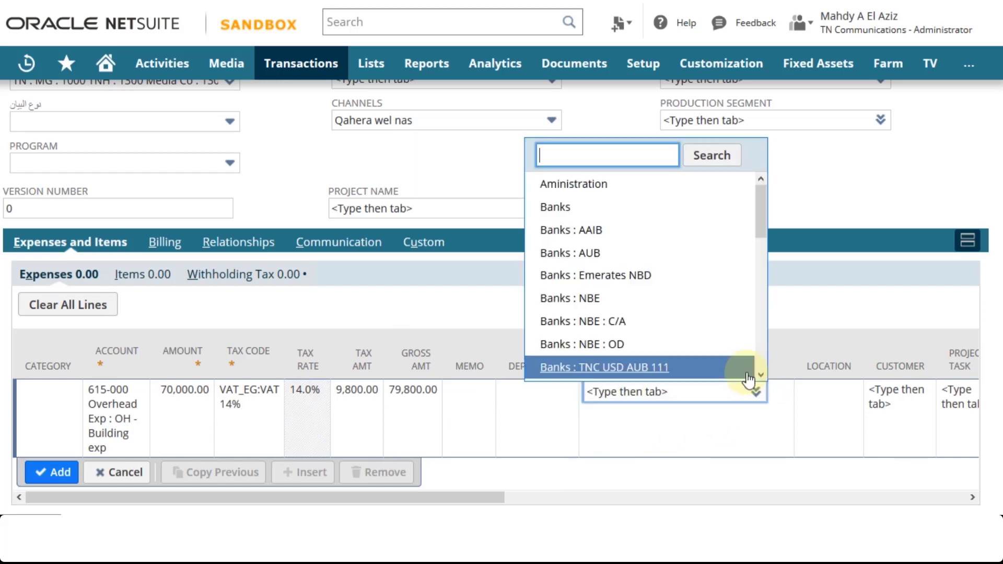
{"action": "left_click_drag", "start_coordinate": [763, 208], "coordinate": [753, 361]}
{"action": "left_click", "coordinate": [590, 370]}
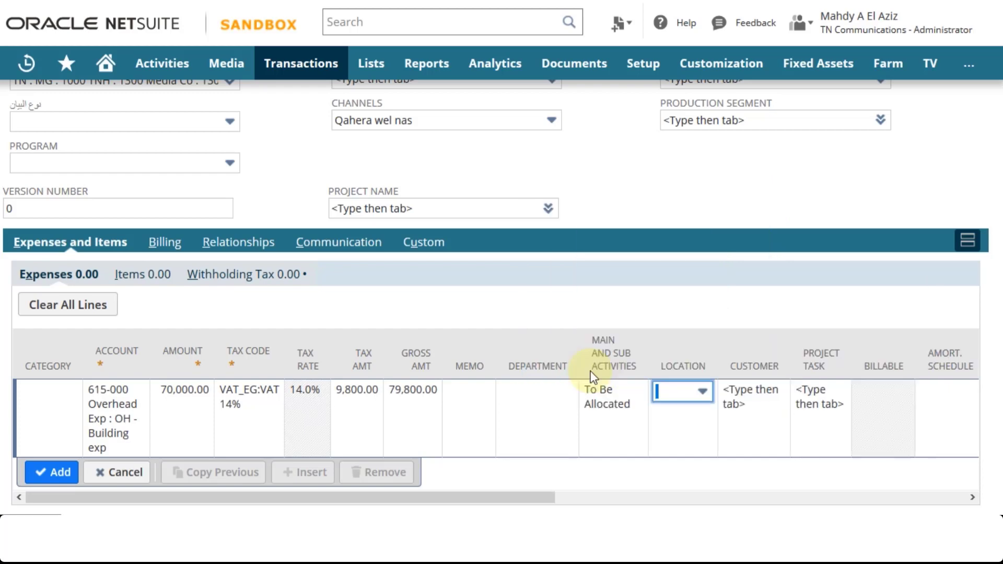
{"action": "left_click", "coordinate": [702, 392]}
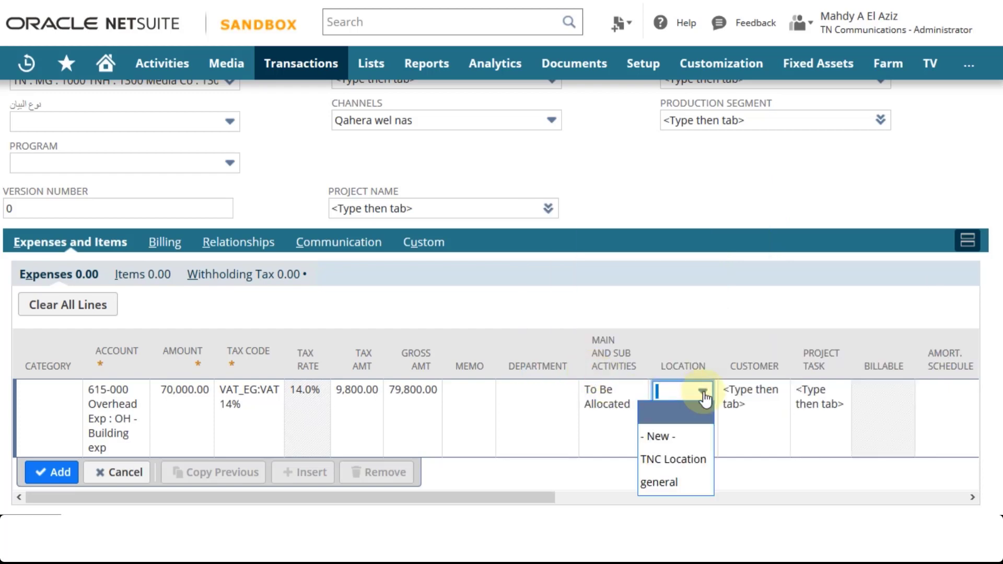
{"action": "left_click", "coordinate": [675, 481]}
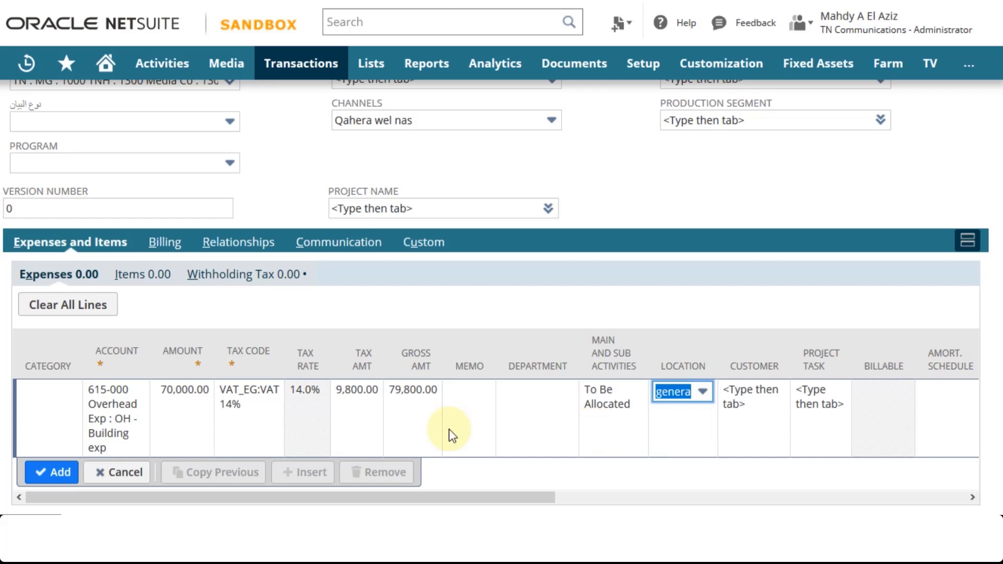
{"action": "left_click", "coordinate": [61, 473]}
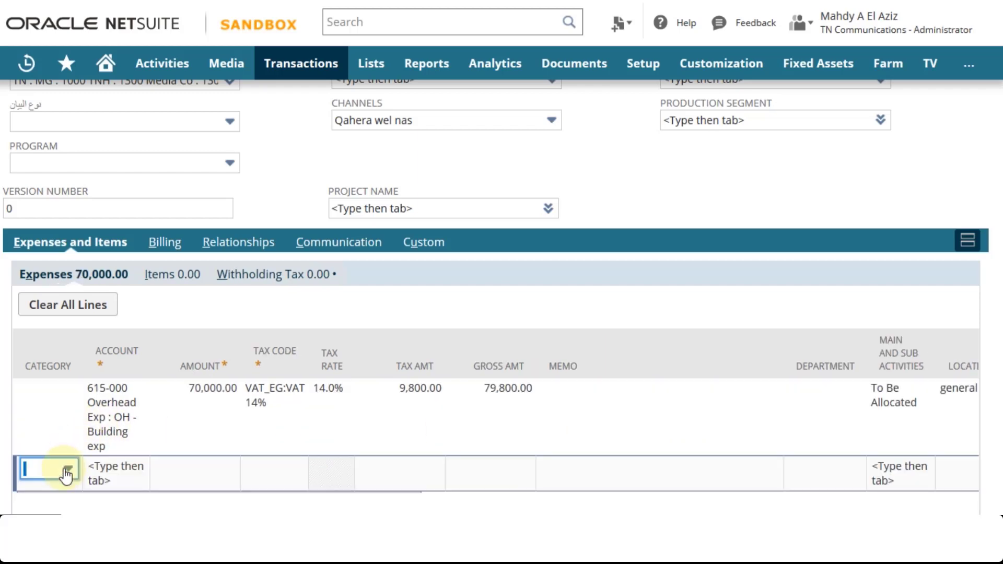
- Save the 70,000 building expense bill and make a copy of it
{"action": "scroll", "coordinate": [162, 355], "scroll_direction": "up", "scroll_amount": 10}
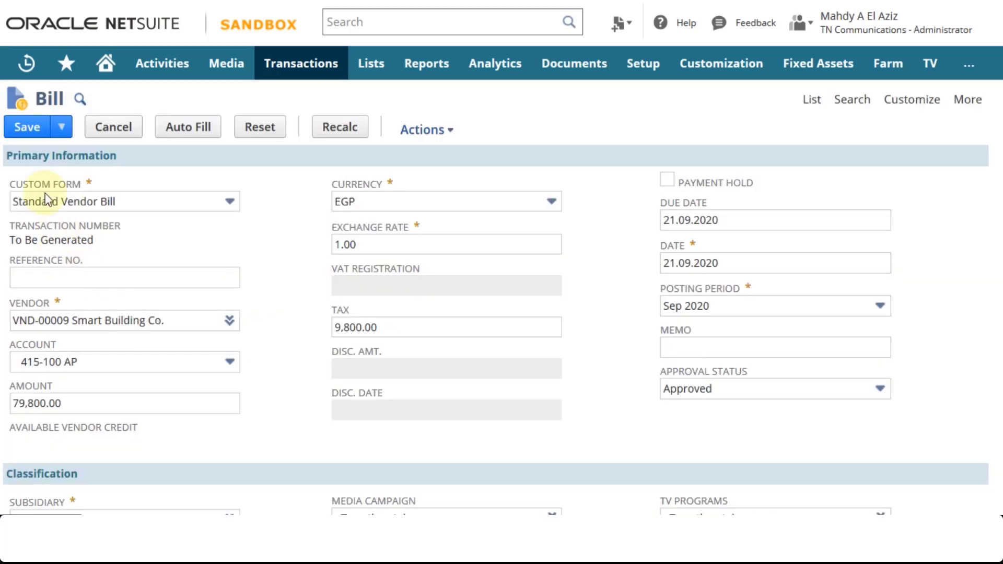
{"action": "left_click", "coordinate": [27, 130]}
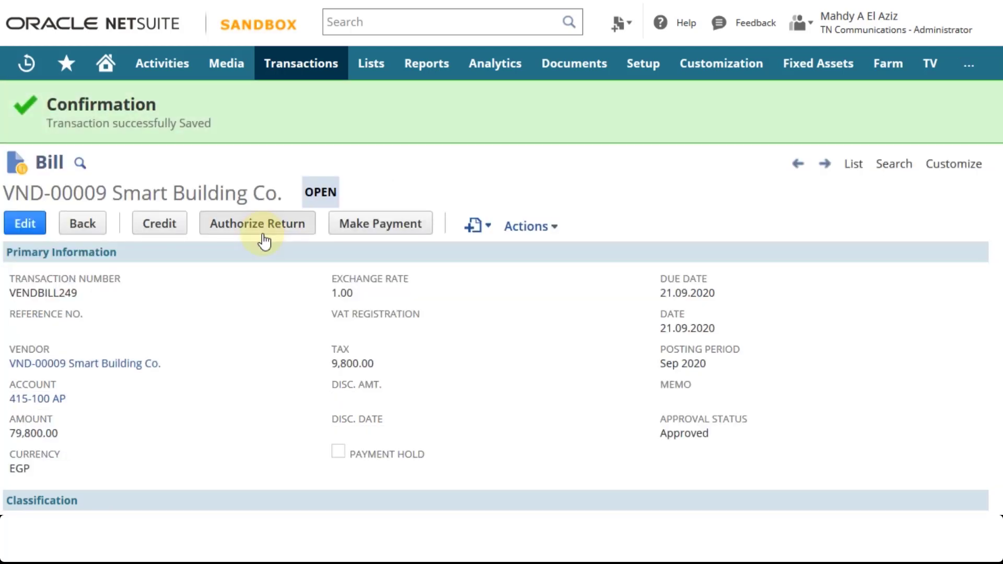
{"action": "left_click", "coordinate": [530, 230]}
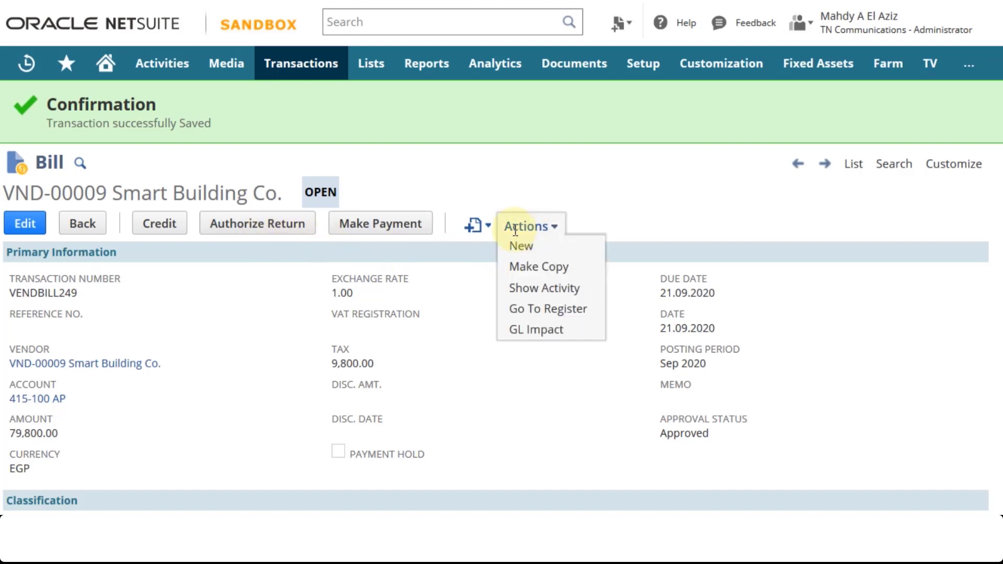
{"action": "left_click", "coordinate": [538, 267]}
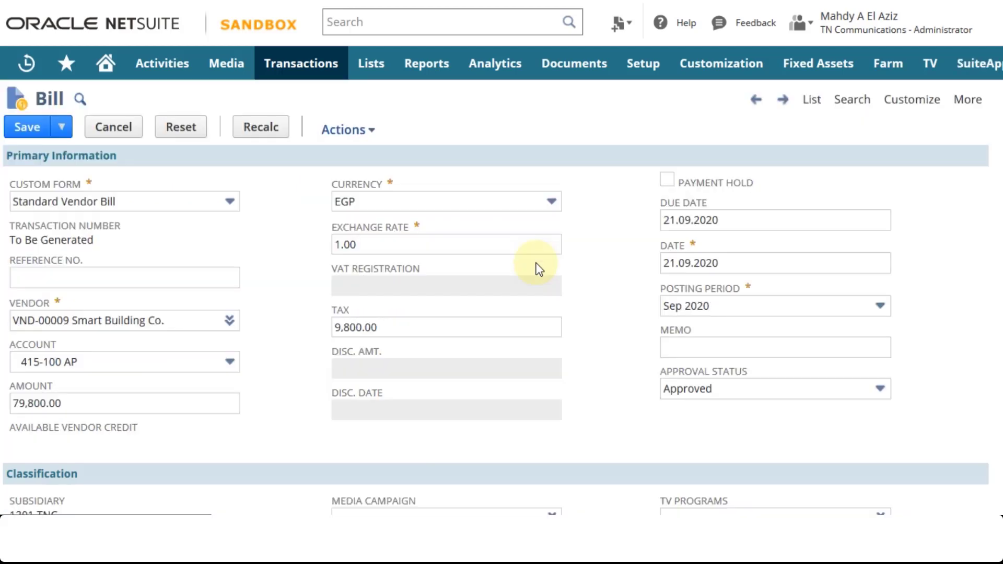
{"action": "scroll", "coordinate": [538, 268], "scroll_direction": "down", "scroll_amount": 10}
{"action": "scroll", "coordinate": [538, 269], "scroll_direction": "up", "scroll_amount": 2}
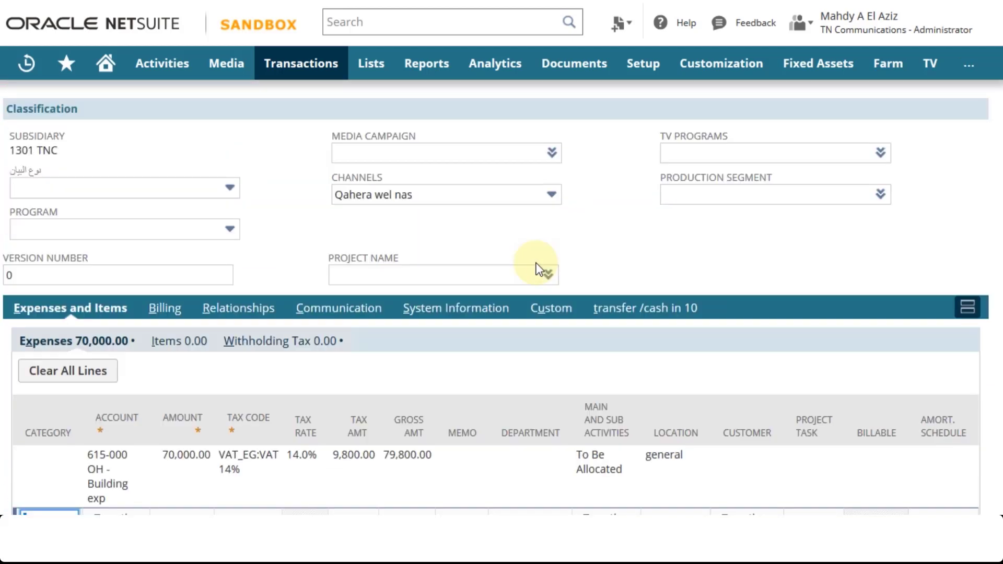
- Enter 789789/9/2020 as the copied bill's reference number
{"action": "scroll", "coordinate": [538, 269], "scroll_direction": "up", "scroll_amount": 7}
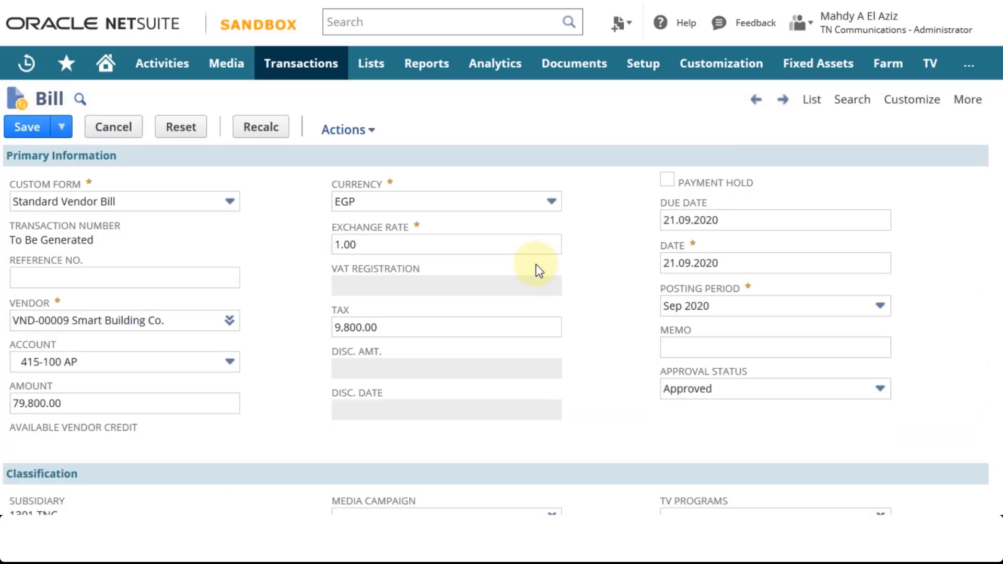
{"action": "left_click", "coordinate": [65, 280]}
{"action": "type", "text": "789789/"}
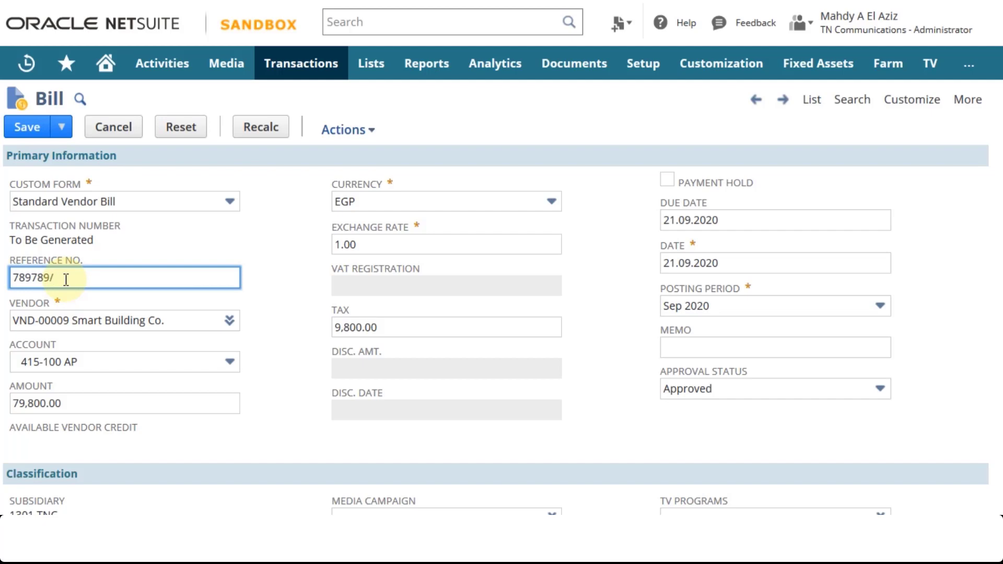
{"action": "type", "text": "9/2020"}
- Set the copied bill's building expense line amount to 30000 and save the bill
{"action": "scroll", "coordinate": [89, 293], "scroll_direction": "down", "scroll_amount": 5}
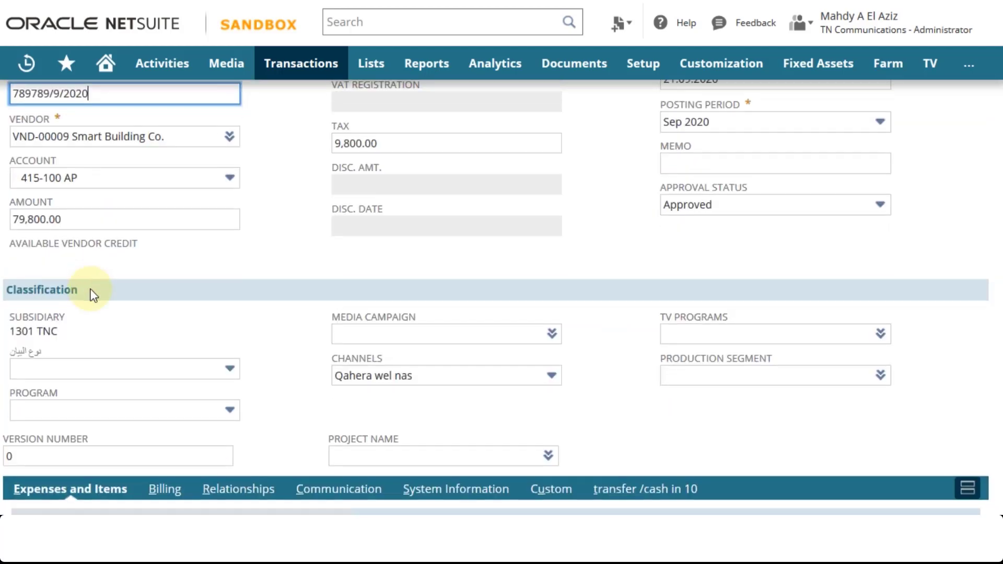
{"action": "scroll", "coordinate": [89, 293], "scroll_direction": "down", "scroll_amount": 5}
{"action": "left_click", "coordinate": [154, 348]}
{"action": "type", "text": "30000"}
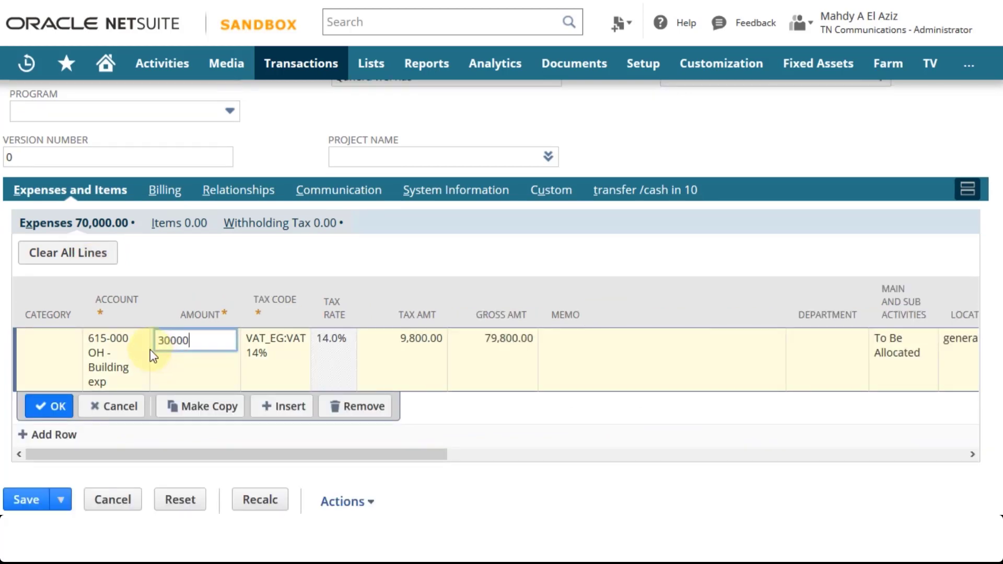
{"action": "left_click", "coordinate": [60, 410]}
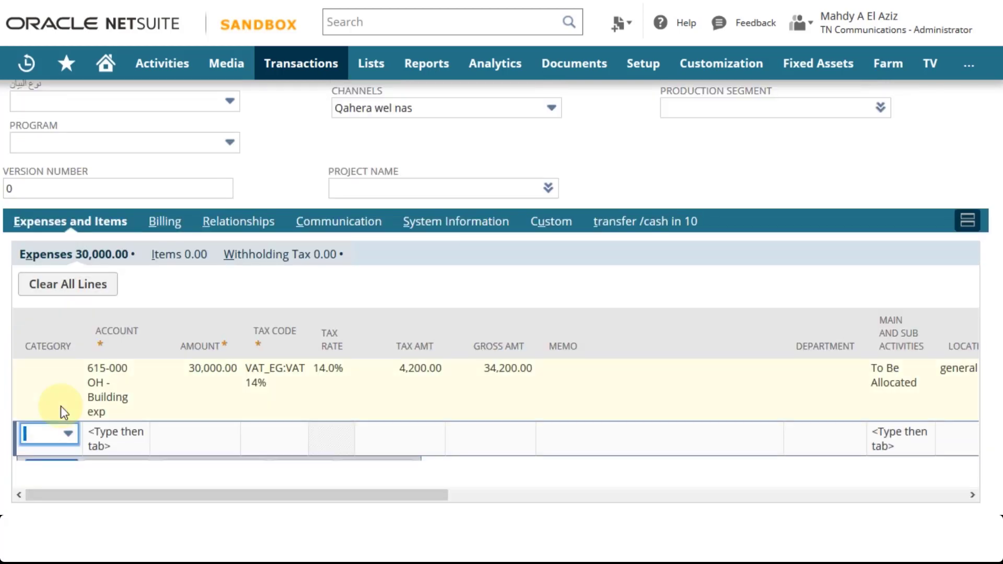
{"action": "scroll", "coordinate": [61, 406], "scroll_direction": "up", "scroll_amount": 10}
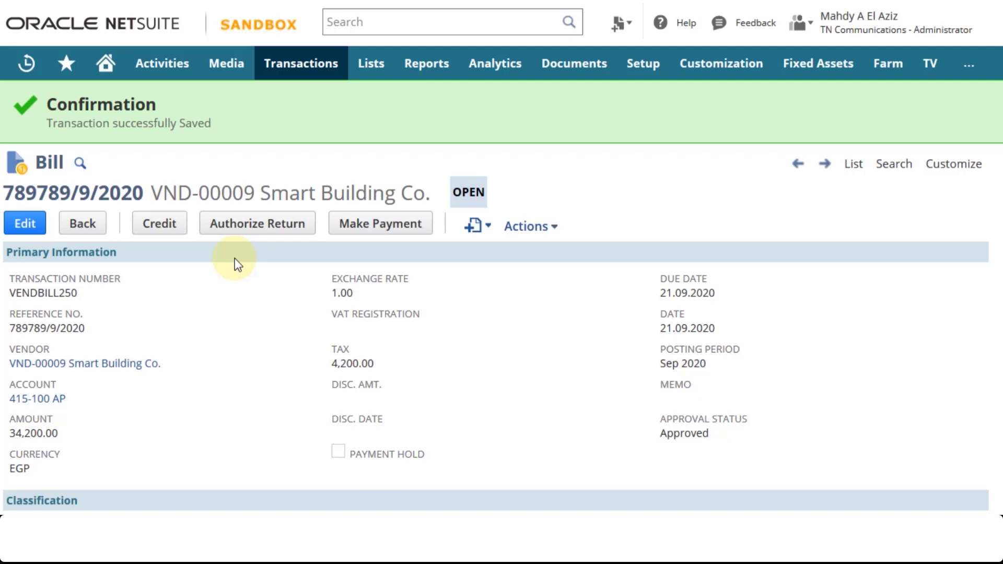
- Open the TNC Building Exp Allocation record from the list of allocation schedules
{"action": "mouse_move", "coordinate": [302, 66]}
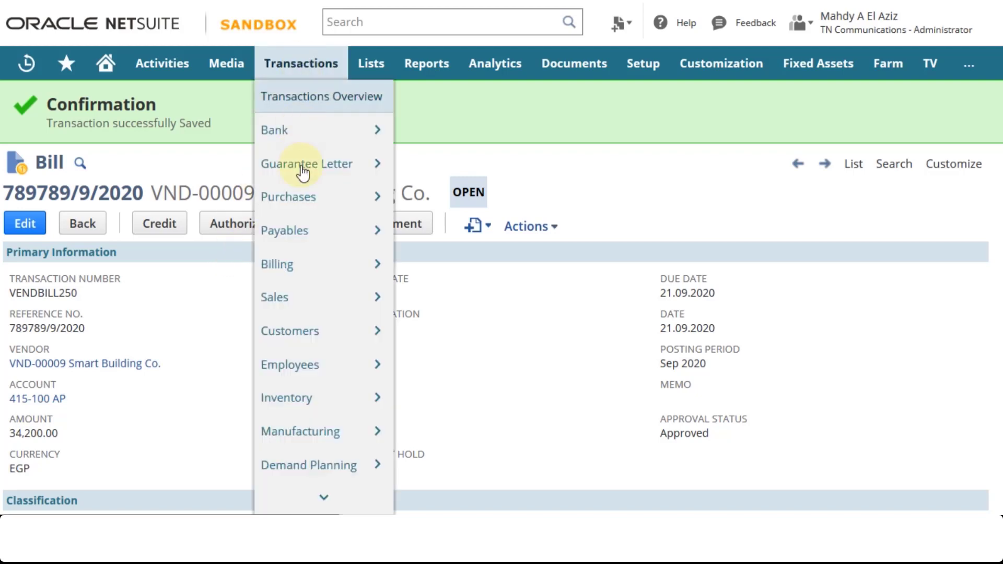
{"action": "scroll", "coordinate": [298, 167], "scroll_direction": "down", "scroll_amount": 3}
{"action": "mouse_move", "coordinate": [302, 435]}
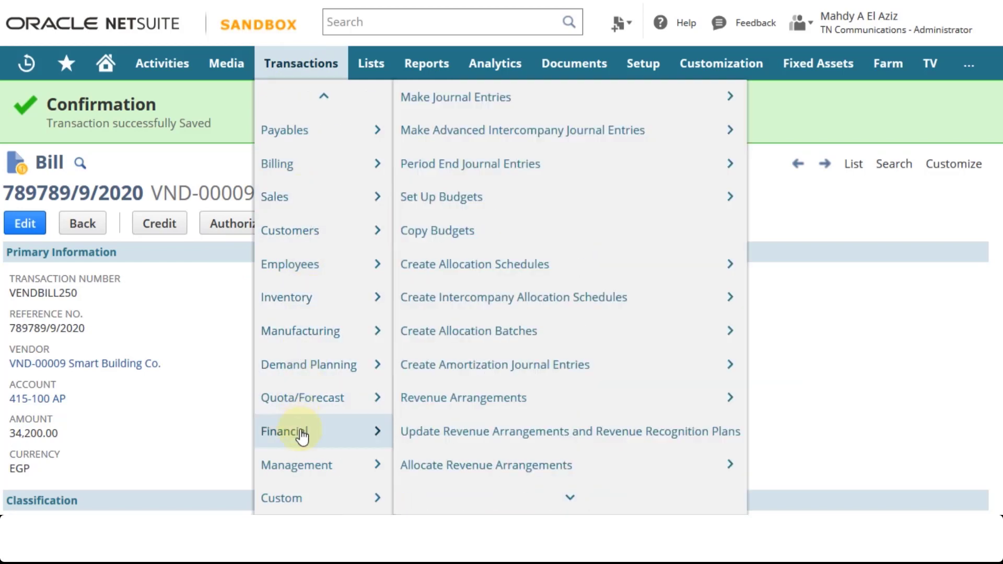
{"action": "mouse_move", "coordinate": [473, 277]}
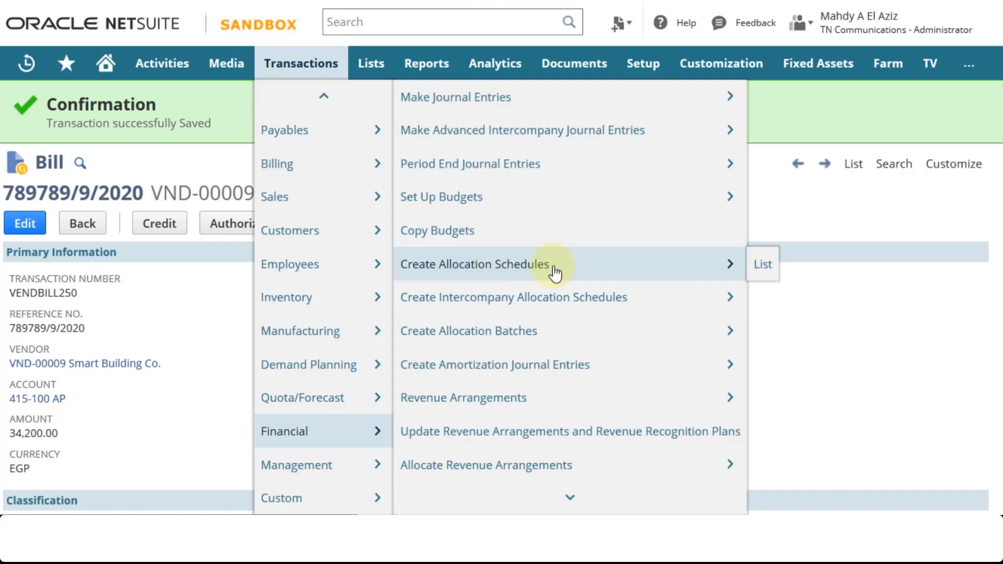
{"action": "left_click", "coordinate": [771, 266]}
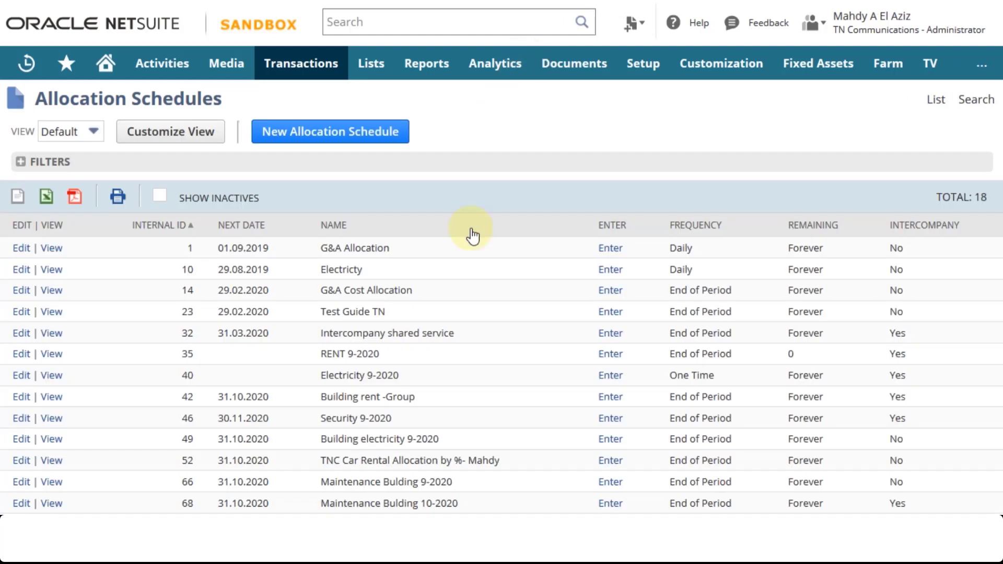
{"action": "scroll", "coordinate": [469, 272], "scroll_direction": "down", "scroll_amount": 2}
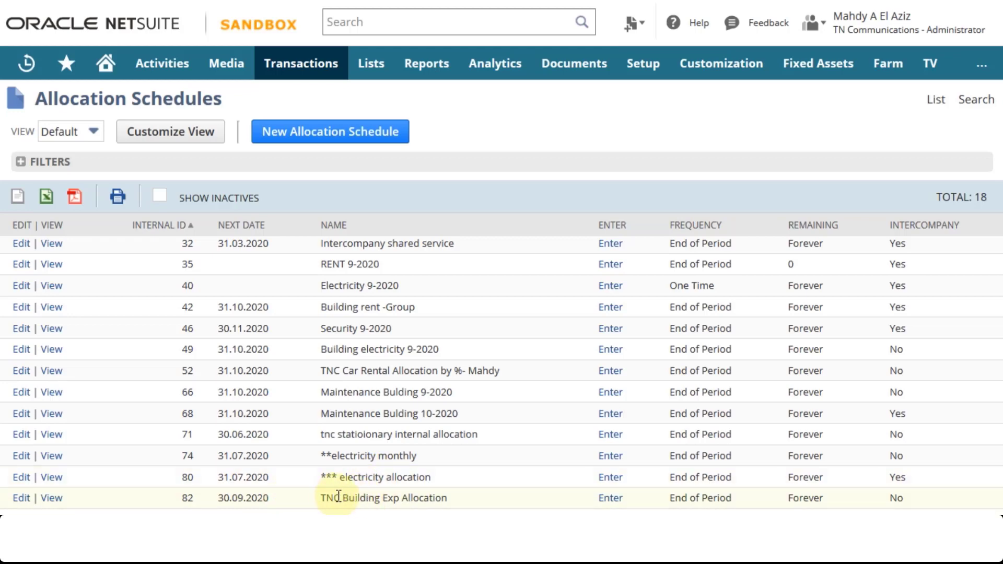
{"action": "left_click", "coordinate": [53, 499]}
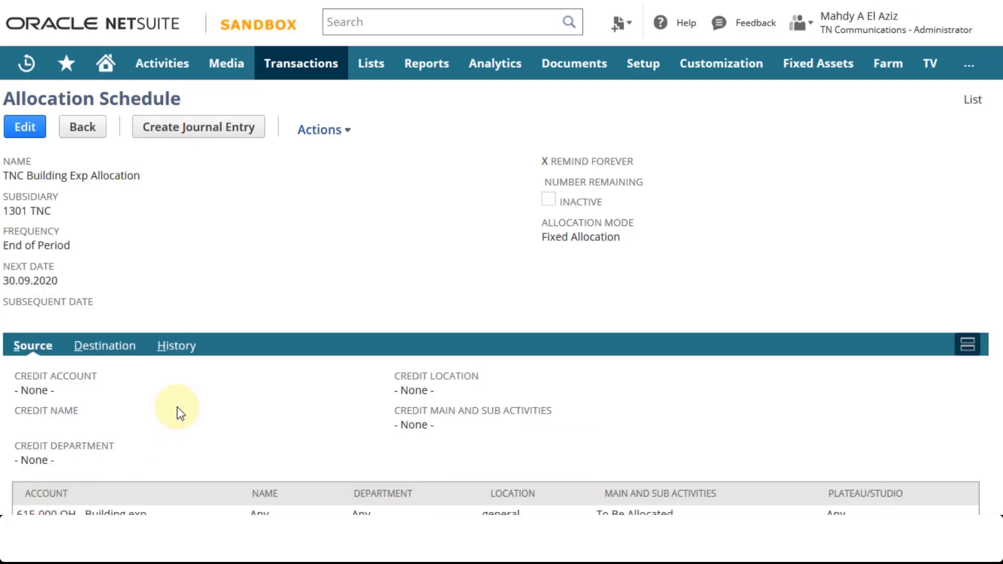
- Create the journal entry from the TNC Building Exp Allocation schedule and review its debit and credit lines
{"action": "scroll", "coordinate": [178, 406], "scroll_direction": "down", "scroll_amount": 2}
{"action": "scroll", "coordinate": [178, 405], "scroll_direction": "up", "scroll_amount": 2}
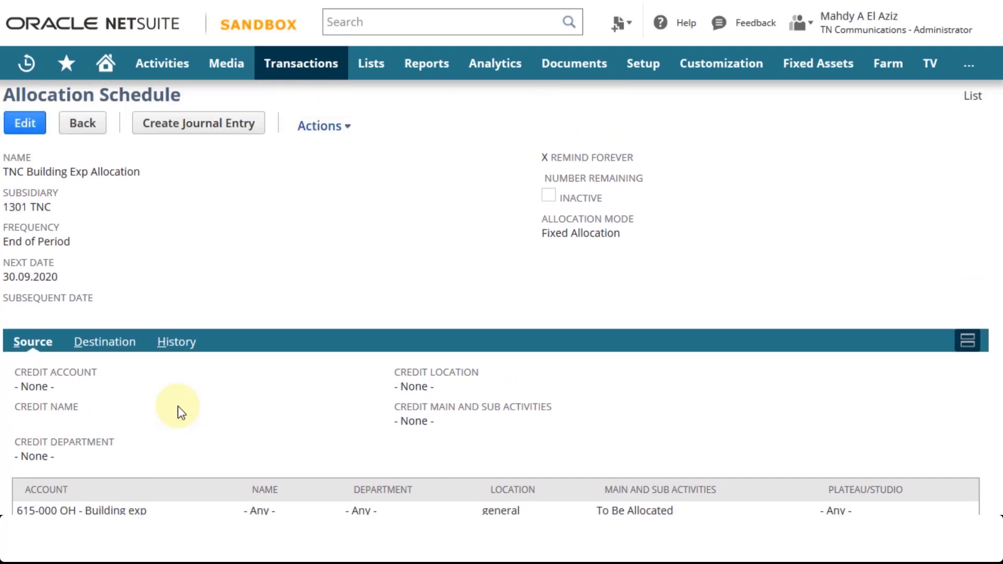
{"action": "left_click", "coordinate": [200, 132]}
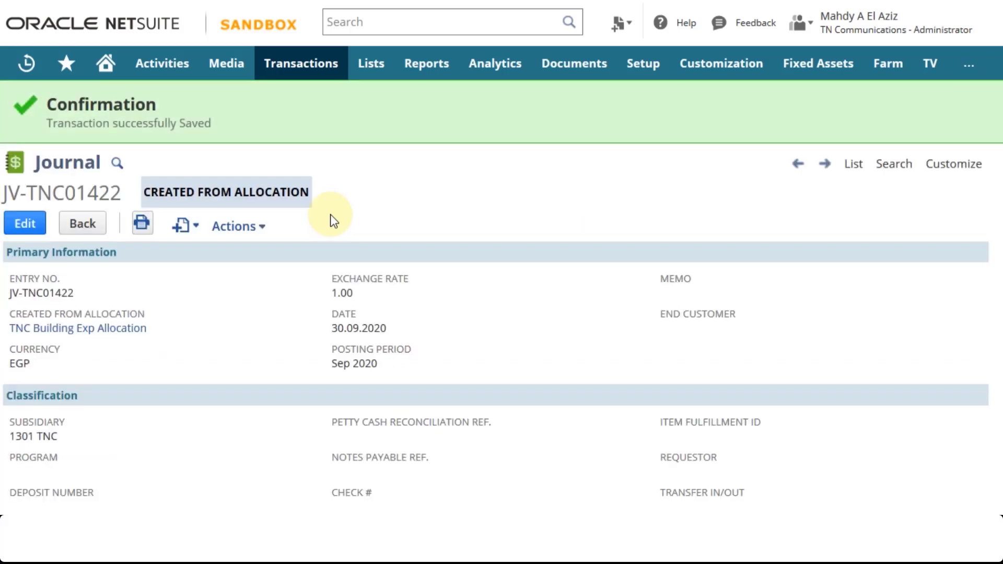
{"action": "scroll", "coordinate": [330, 214], "scroll_direction": "down", "scroll_amount": 8}
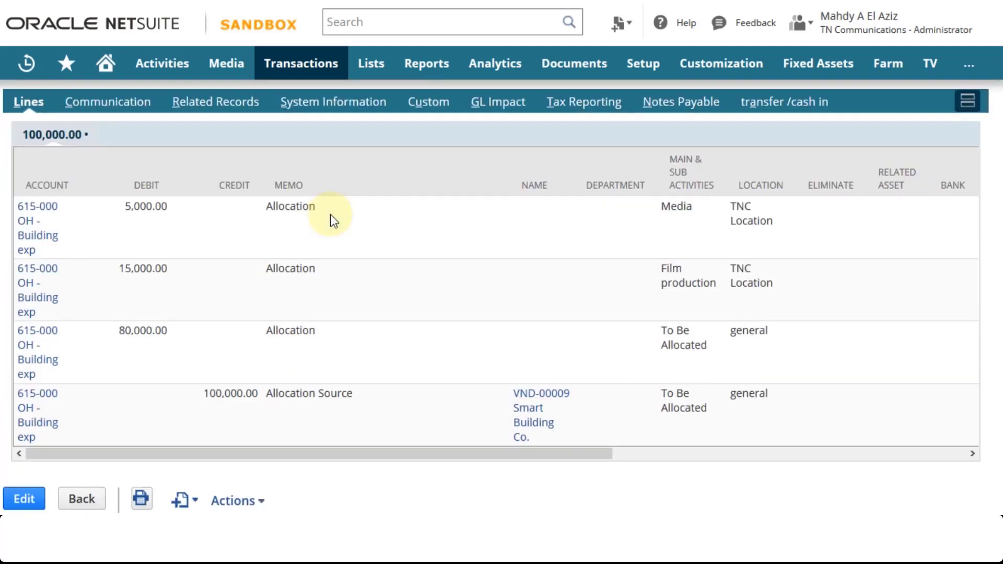
{"action": "scroll", "coordinate": [330, 214], "scroll_direction": "up", "scroll_amount": 2}
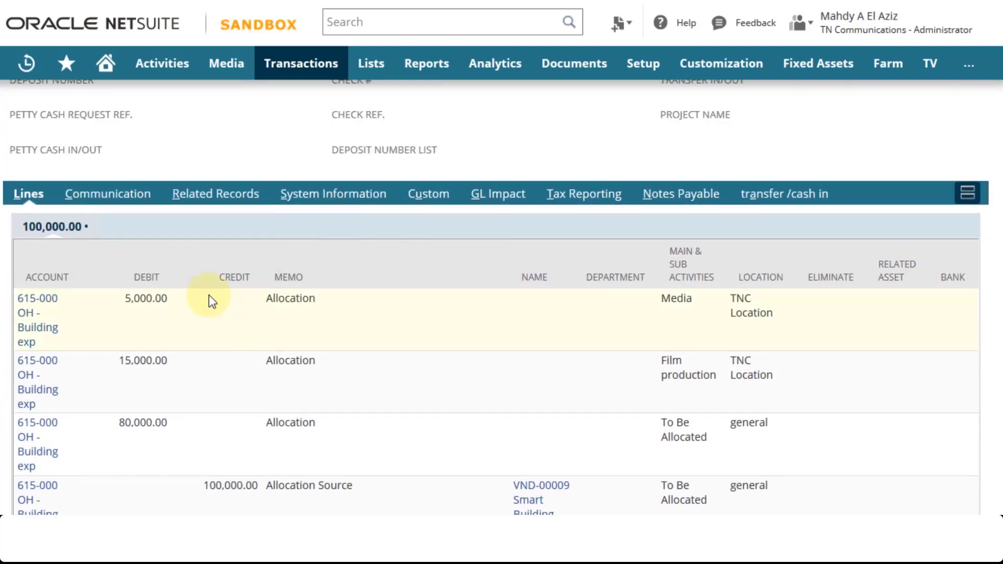
{"action": "scroll", "coordinate": [231, 302], "scroll_direction": "down", "scroll_amount": 2}
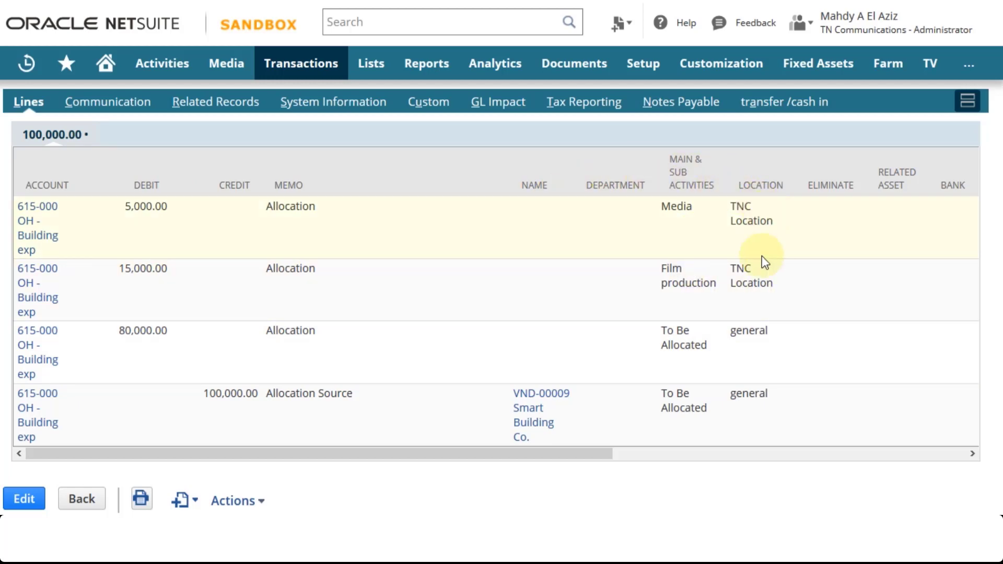
- Open the list of intercompany allocation schedules
{"action": "scroll", "coordinate": [466, 276], "scroll_direction": "up", "scroll_amount": 10}
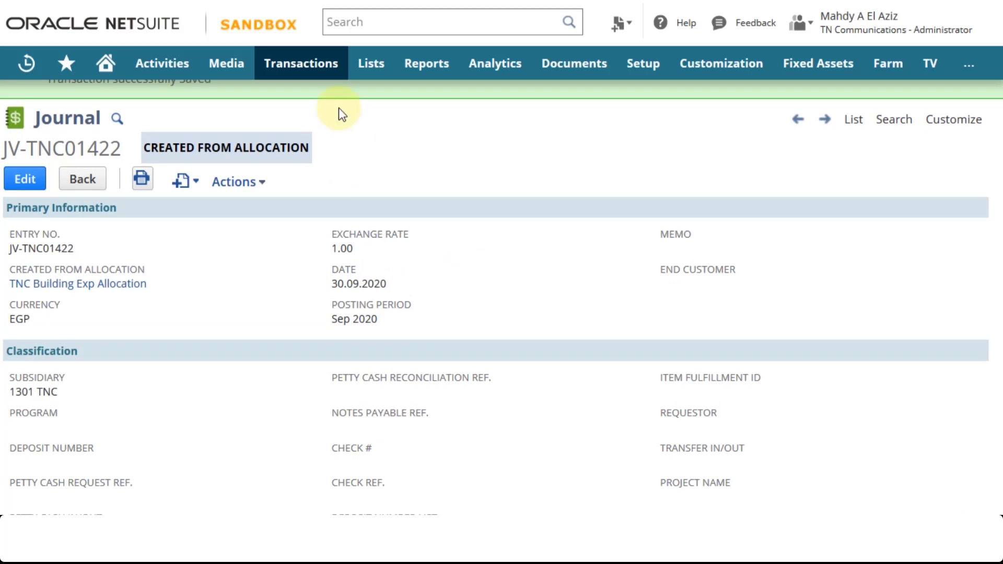
{"action": "mouse_move", "coordinate": [312, 67]}
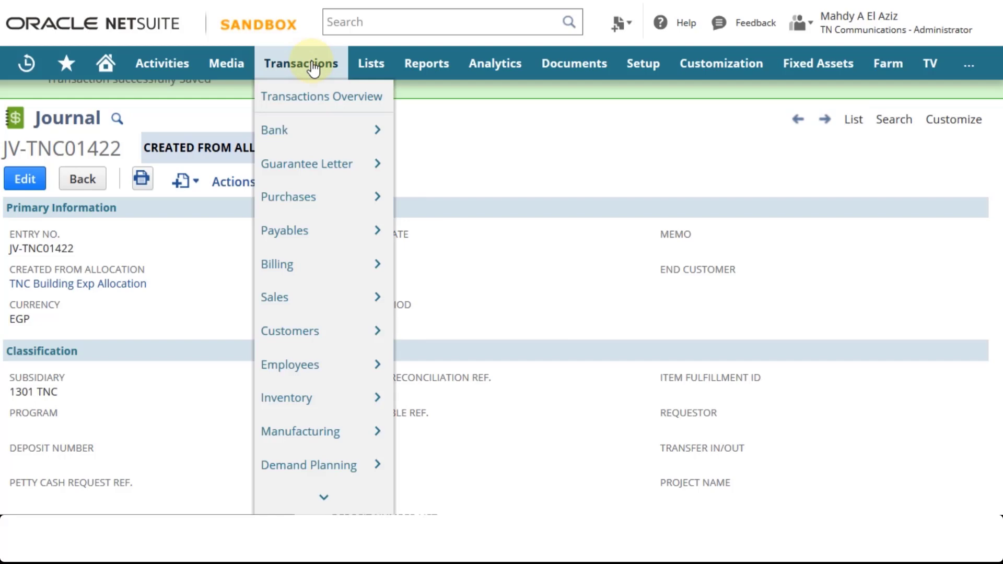
{"action": "scroll", "coordinate": [309, 227], "scroll_direction": "down", "scroll_amount": 2}
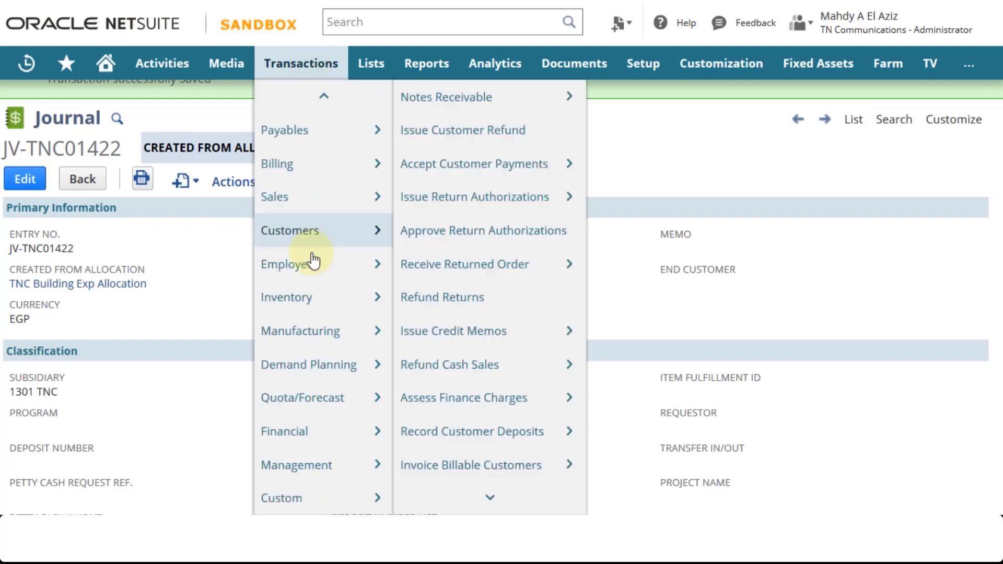
{"action": "mouse_move", "coordinate": [303, 433]}
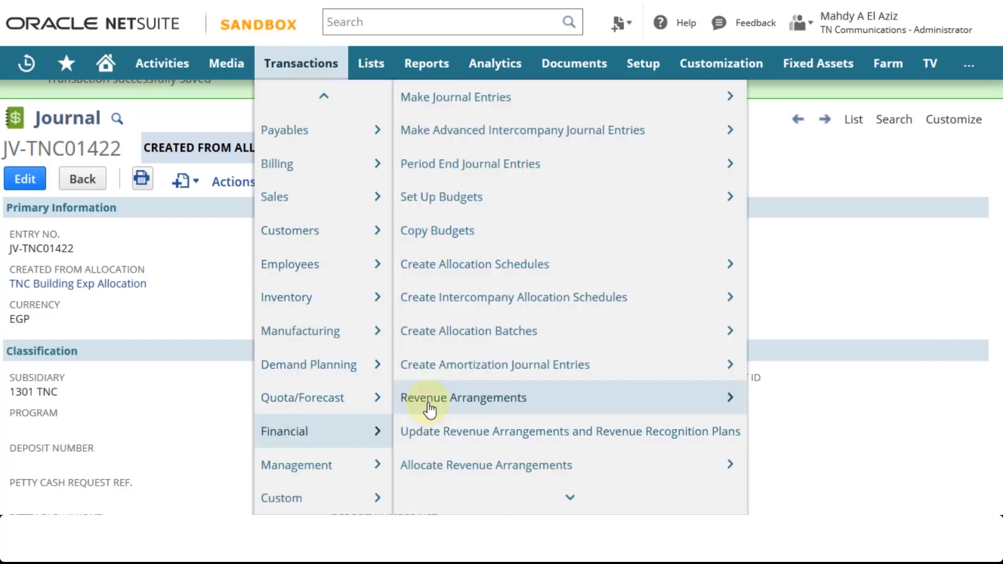
{"action": "mouse_move", "coordinate": [477, 306]}
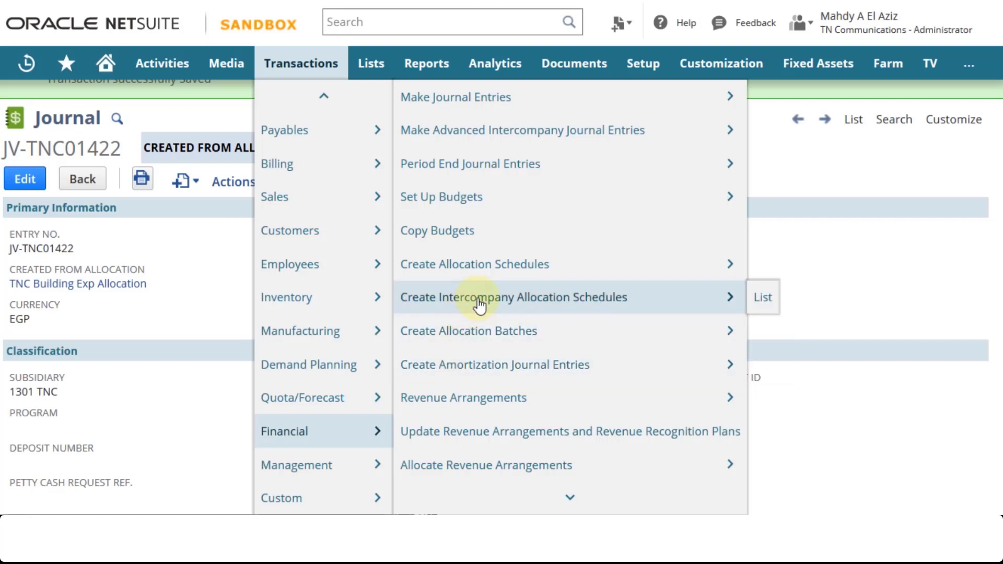
{"action": "left_click", "coordinate": [764, 299]}
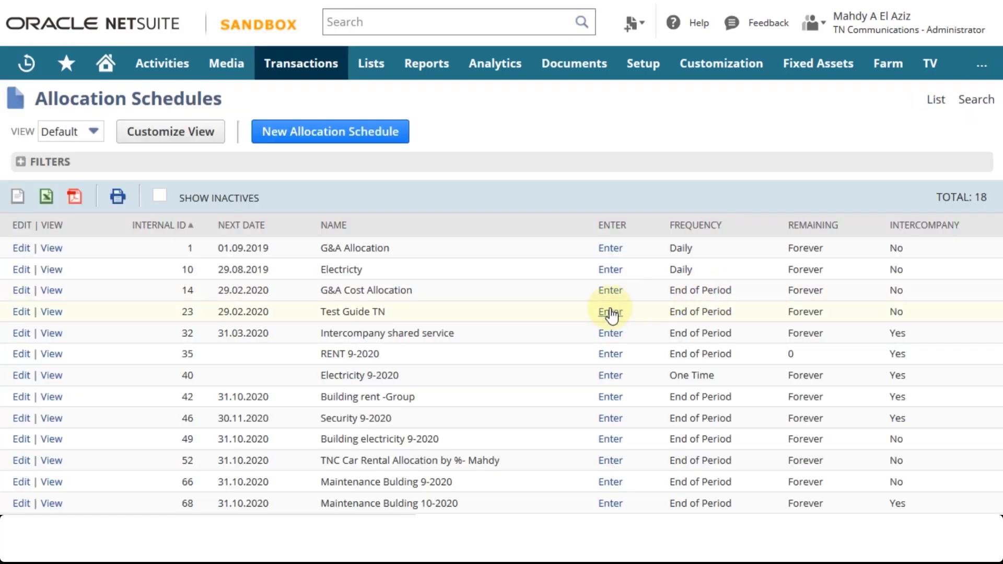
- Open the Intercompany building exp allocation schedule from the list and create its journal entries
{"action": "scroll", "coordinate": [590, 313], "scroll_direction": "down", "scroll_amount": 3}
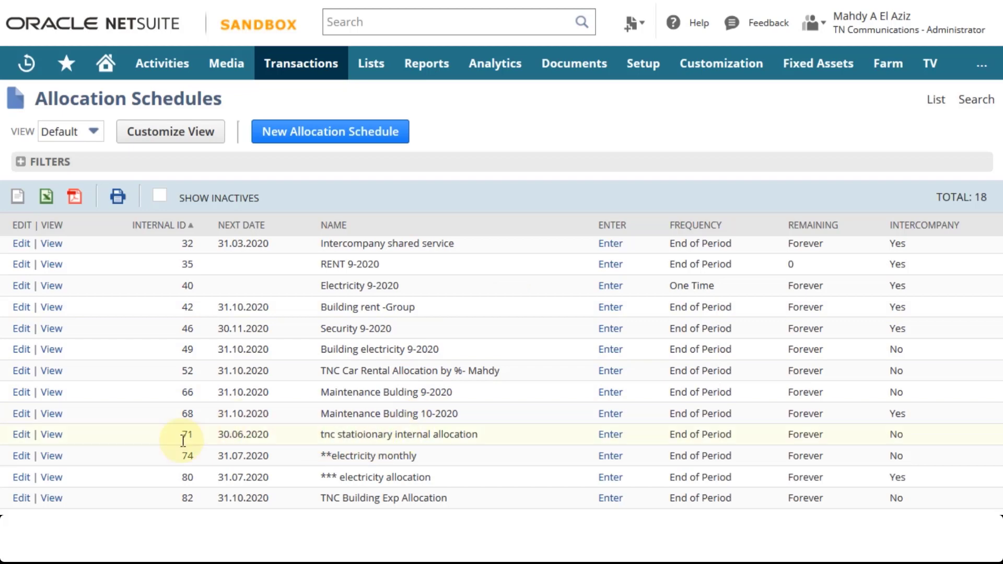
{"action": "left_click", "coordinate": [48, 499]}
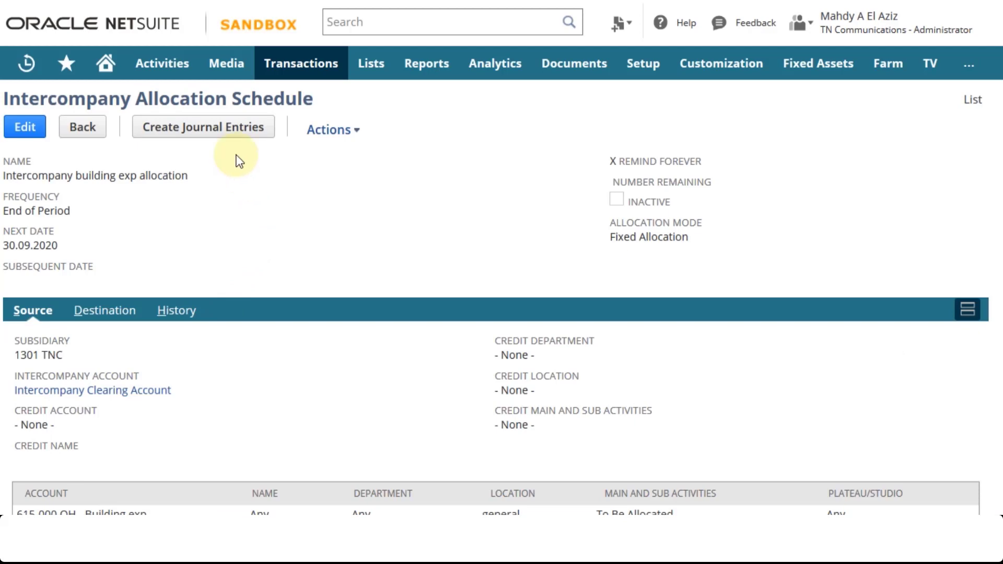
{"action": "left_click", "coordinate": [224, 131]}
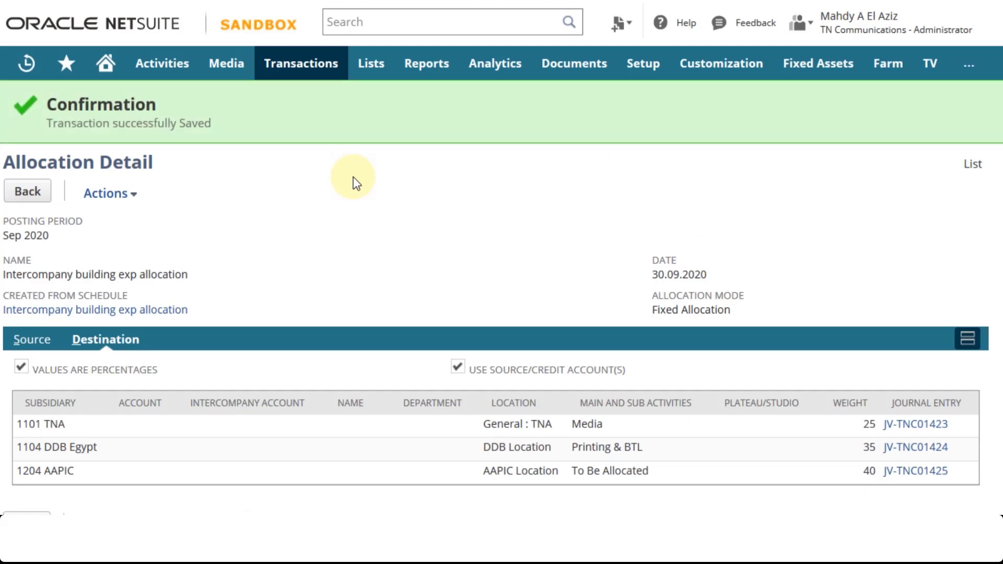
- Examine the debit, credit and classification lines of the intercompany allocation journals for TNA, DDB Egypt and AAPIC
{"action": "scroll", "coordinate": [353, 183], "scroll_direction": "down", "scroll_amount": 1}
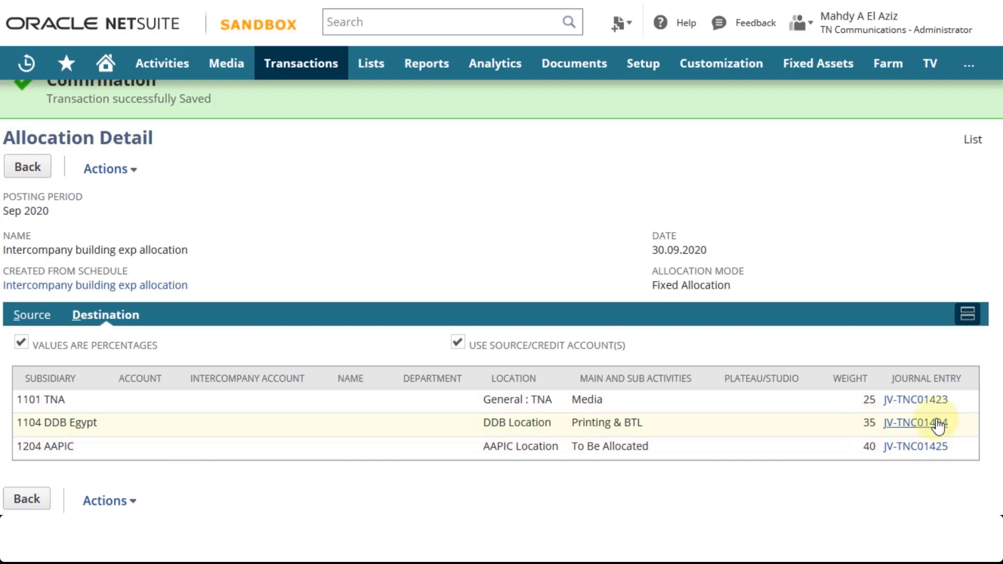
{"action": "left_click", "coordinate": [913, 402]}
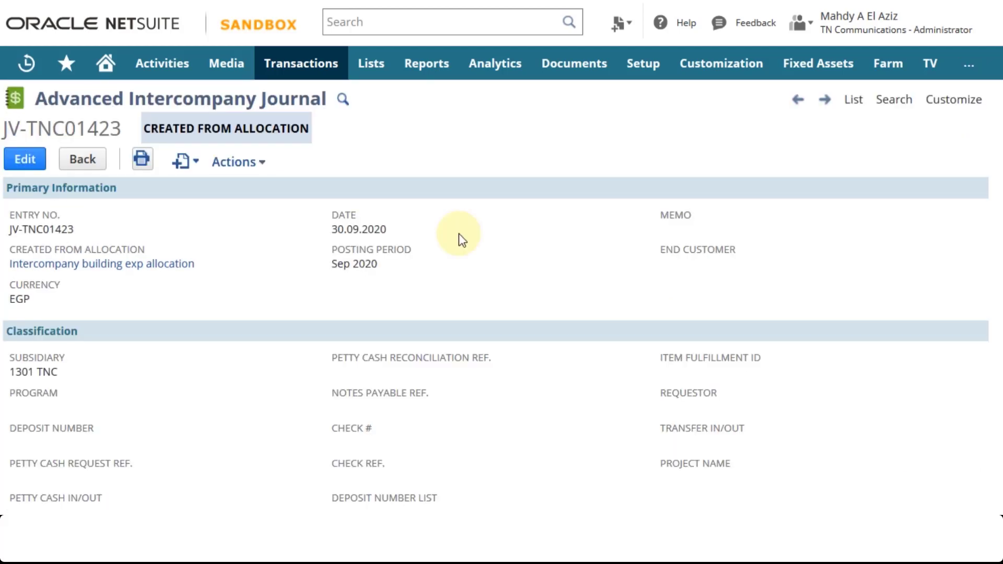
{"action": "scroll", "coordinate": [459, 239], "scroll_direction": "down", "scroll_amount": 4}
{"action": "scroll", "coordinate": [458, 234], "scroll_direction": "down", "scroll_amount": 3}
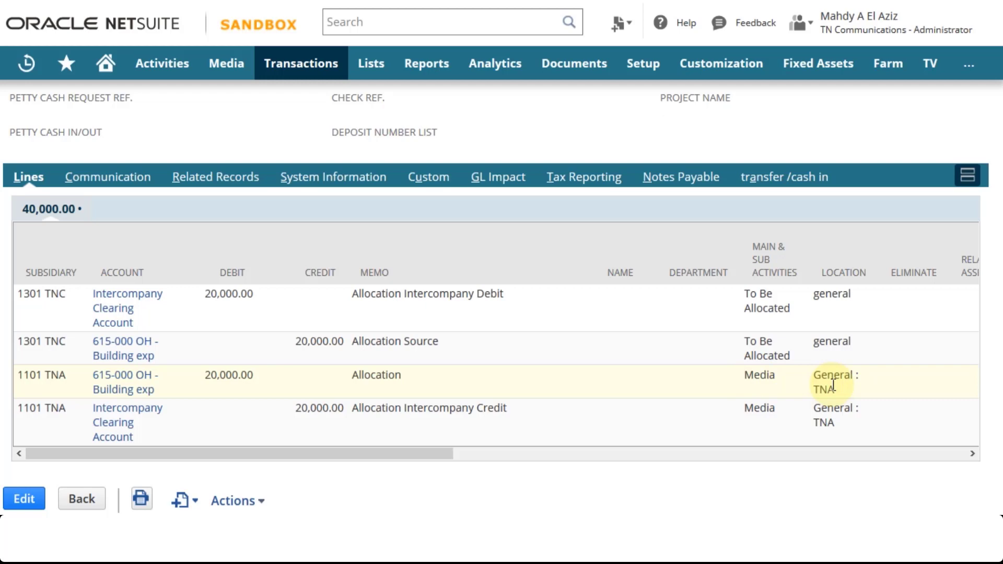
{"action": "scroll", "coordinate": [501, 314], "scroll_direction": "up", "scroll_amount": 7}
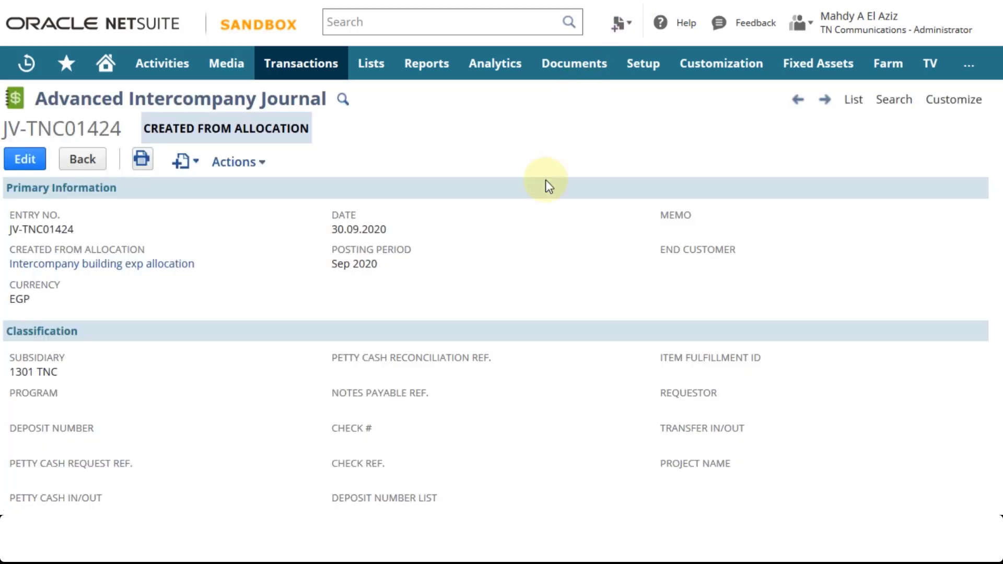
{"action": "scroll", "coordinate": [559, 258], "scroll_direction": "down", "scroll_amount": 7}
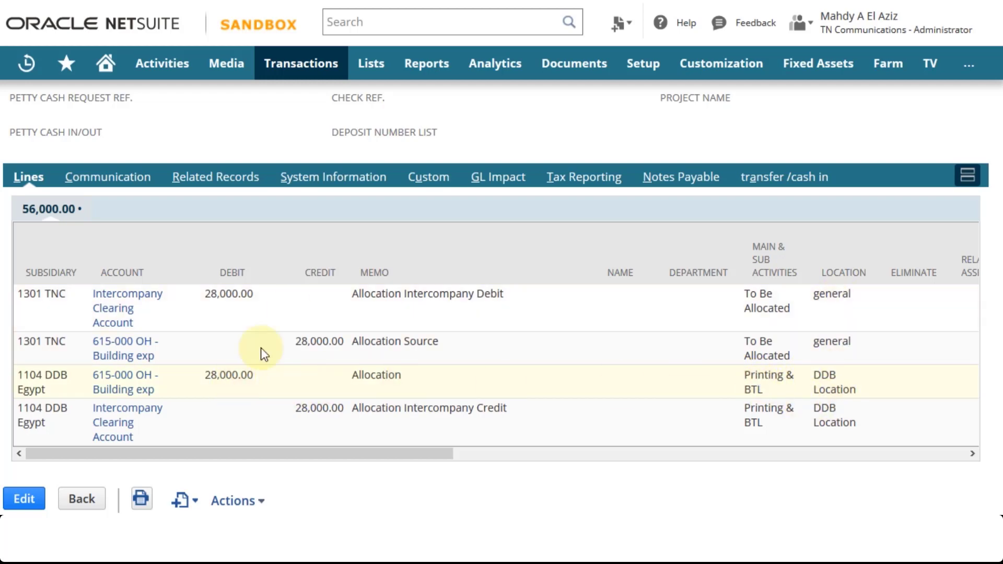
{"action": "scroll", "coordinate": [261, 347], "scroll_direction": "up", "scroll_amount": 7}
{"action": "scroll", "coordinate": [547, 243], "scroll_direction": "down", "scroll_amount": 7}
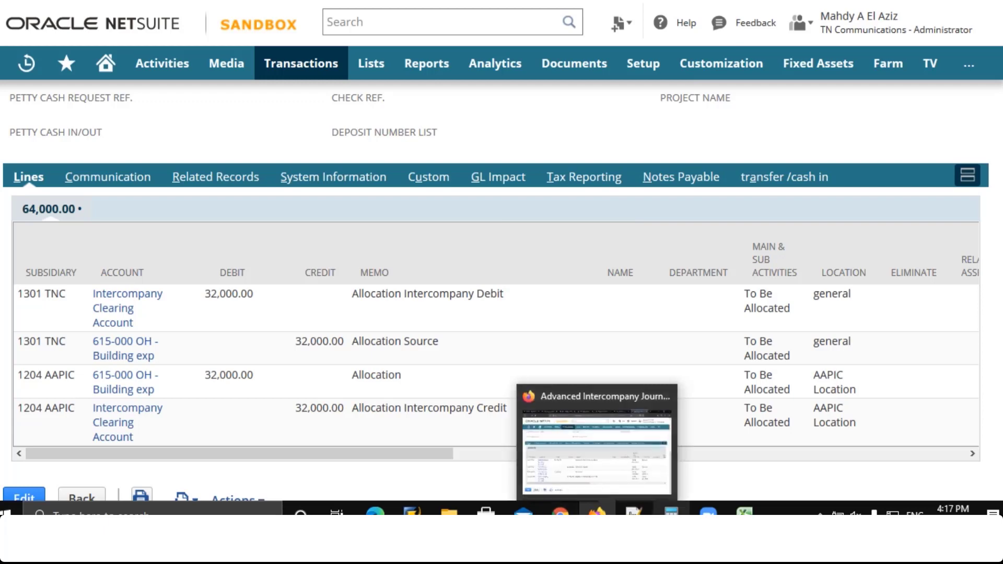
- Switch to the Excel workbook to review the scenario steps and allocation percentage diagram, and return to NetSuite in Firefox
{"action": "left_click", "coordinate": [745, 511]}
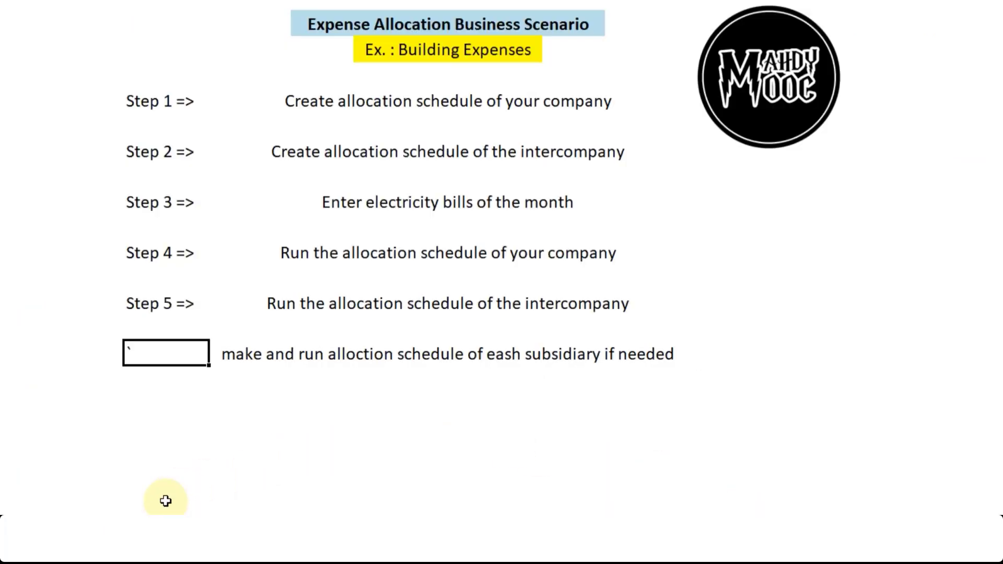
{"action": "left_click", "coordinate": [147, 541]}
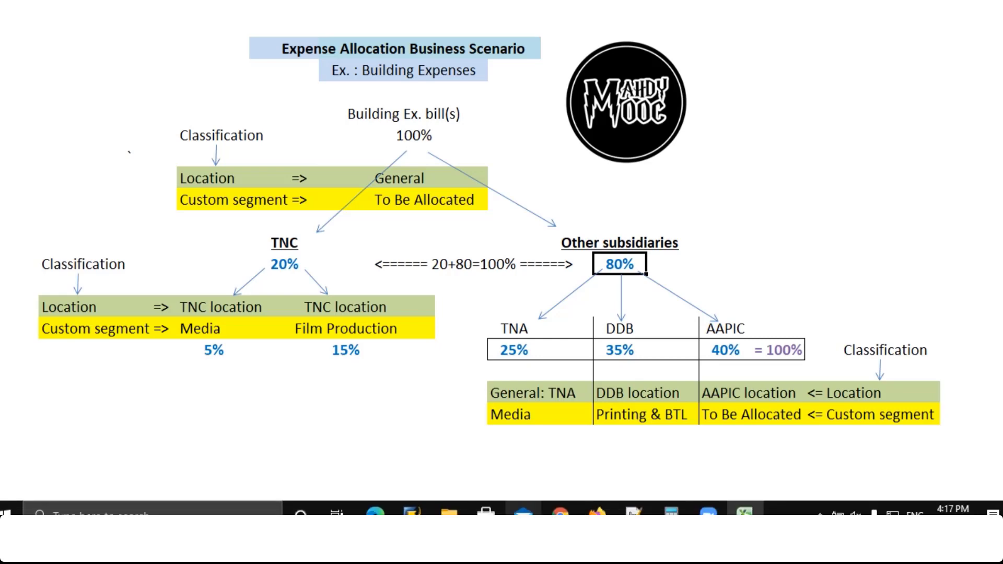
{"action": "left_click", "coordinate": [597, 512]}
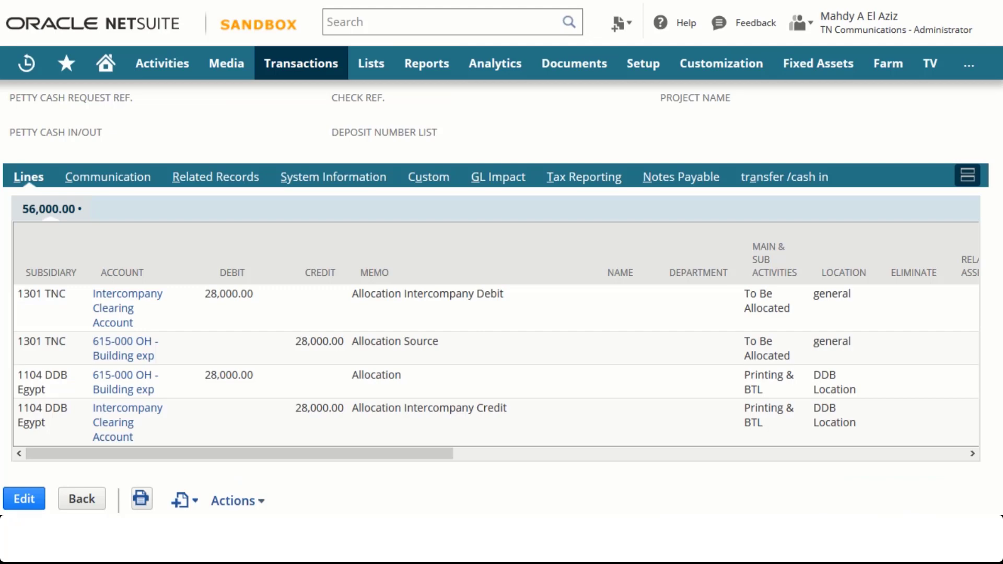
- Open the OH - Building exp register from the TNA allocation journal and refresh it for subsidiary 1101 TNA
{"action": "scroll", "coordinate": [501, 292], "scroll_direction": "up", "scroll_amount": 7}
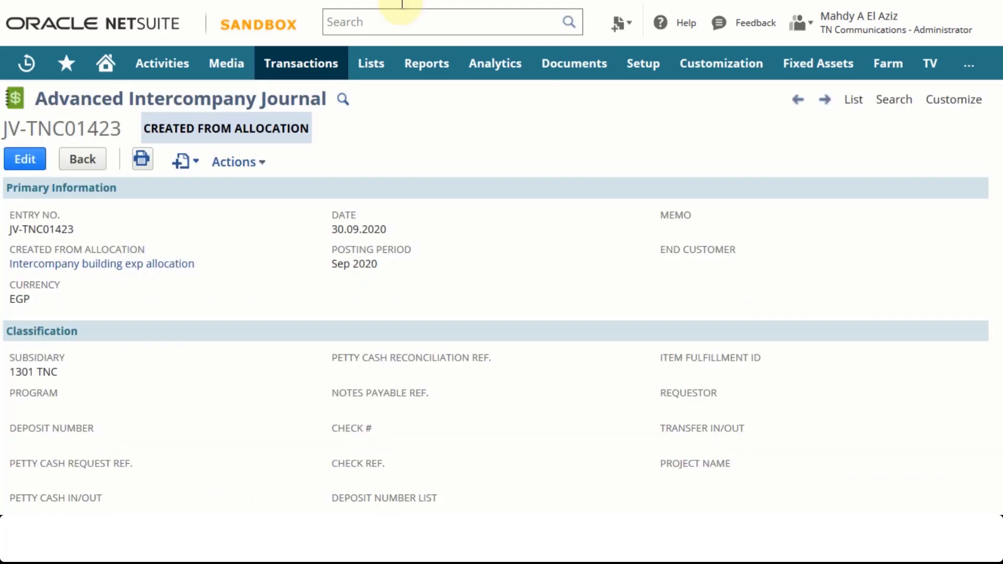
{"action": "scroll", "coordinate": [407, 191], "scroll_direction": "down", "scroll_amount": 7}
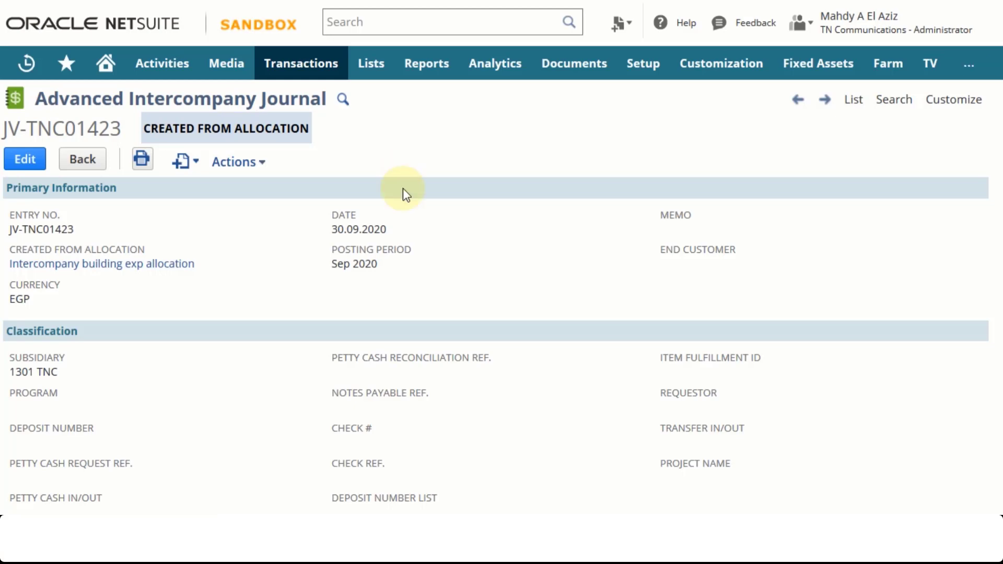
{"action": "scroll", "coordinate": [404, 190], "scroll_direction": "down", "scroll_amount": 5}
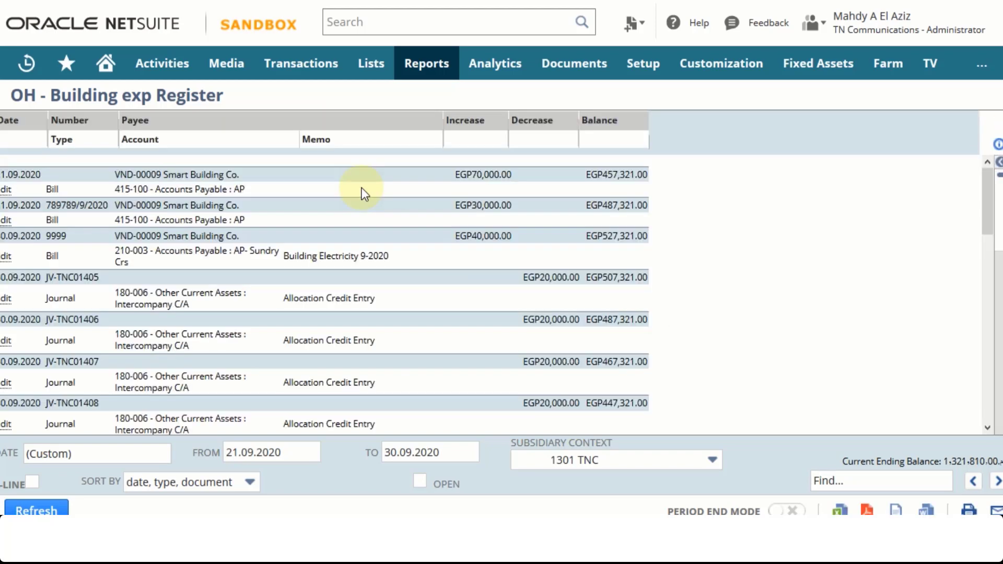
{"action": "left_click", "coordinate": [579, 461]}
{"action": "type", "text": "1101"}
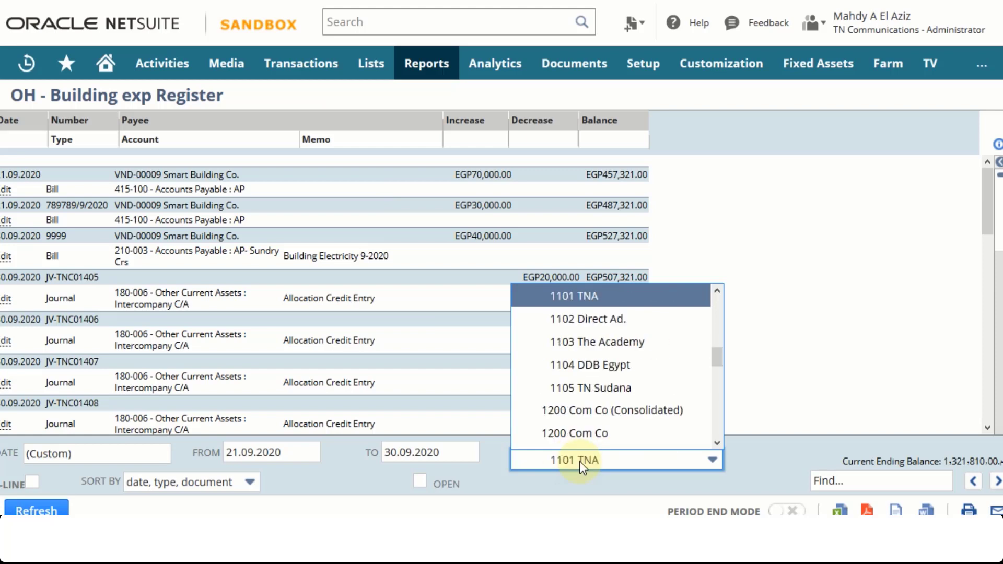
{"action": "key", "text": "Return"}
{"action": "left_click", "coordinate": [53, 509]}
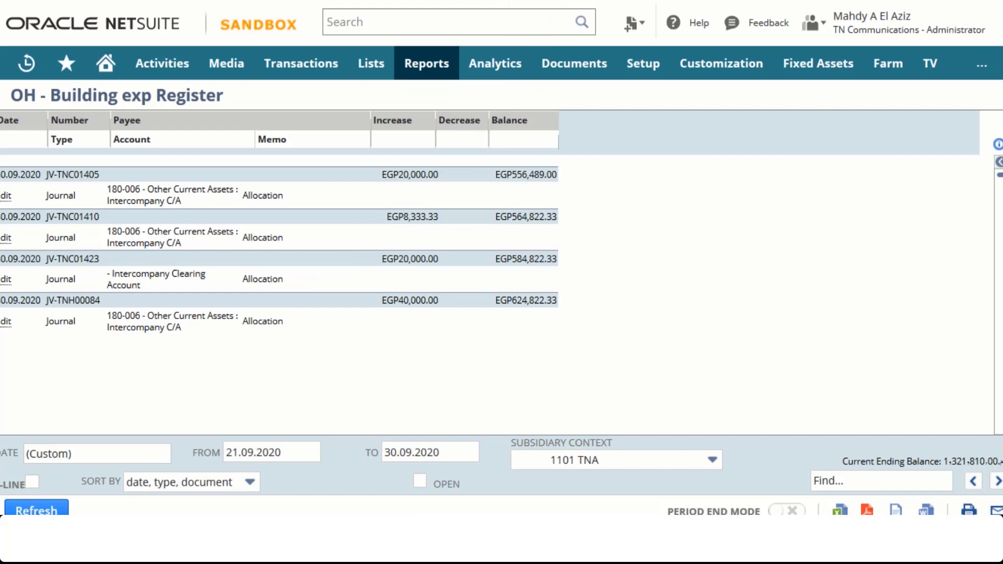
- Open the building expense register from the DDB Egypt journal's allocation line and refresh it for subsidiary 1104 DDB Egypt
{"action": "key", "text": "ctrl+Tab"}
{"action": "scroll", "coordinate": [468, 204], "scroll_direction": "down", "scroll_amount": 7}
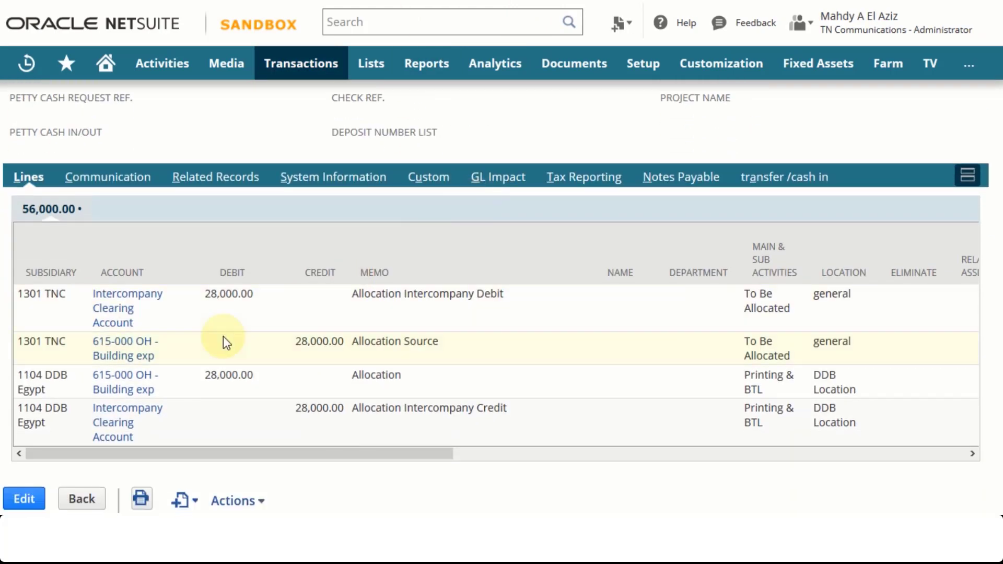
{"action": "left_click", "coordinate": [121, 381]}
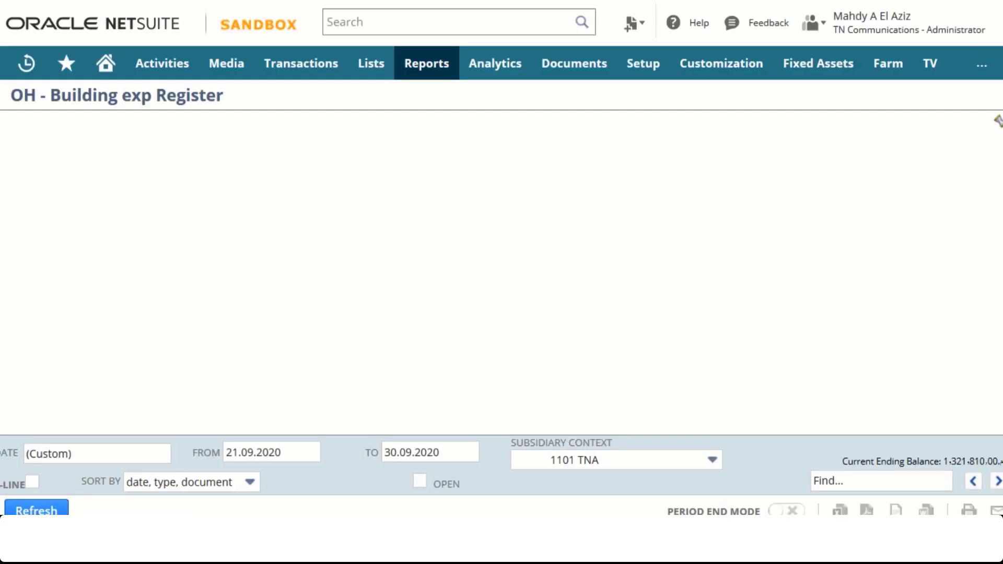
{"action": "left_click", "coordinate": [587, 461]}
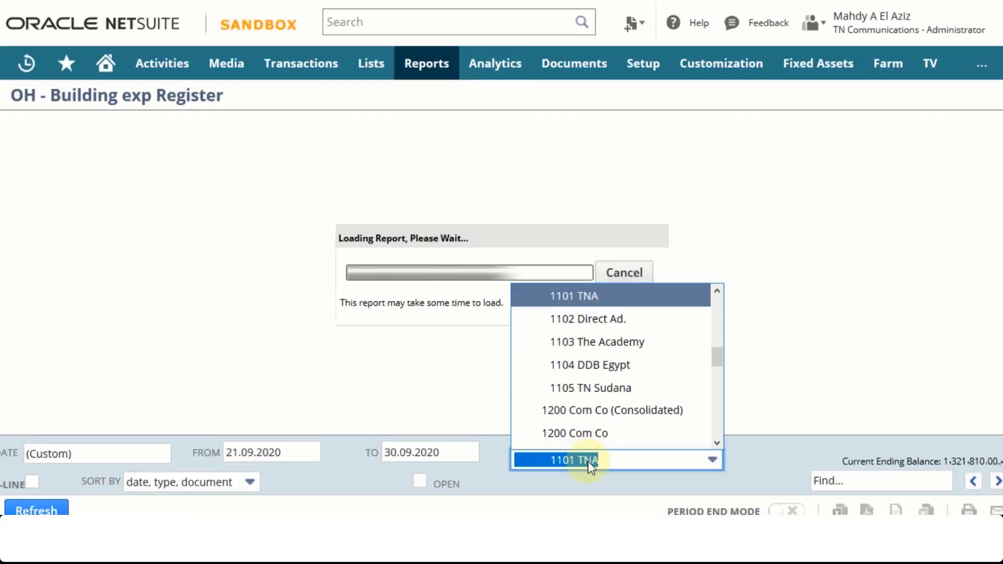
{"action": "key", "text": "Down"}
{"action": "key", "text": "Down"}
{"action": "key", "text": "Down"}
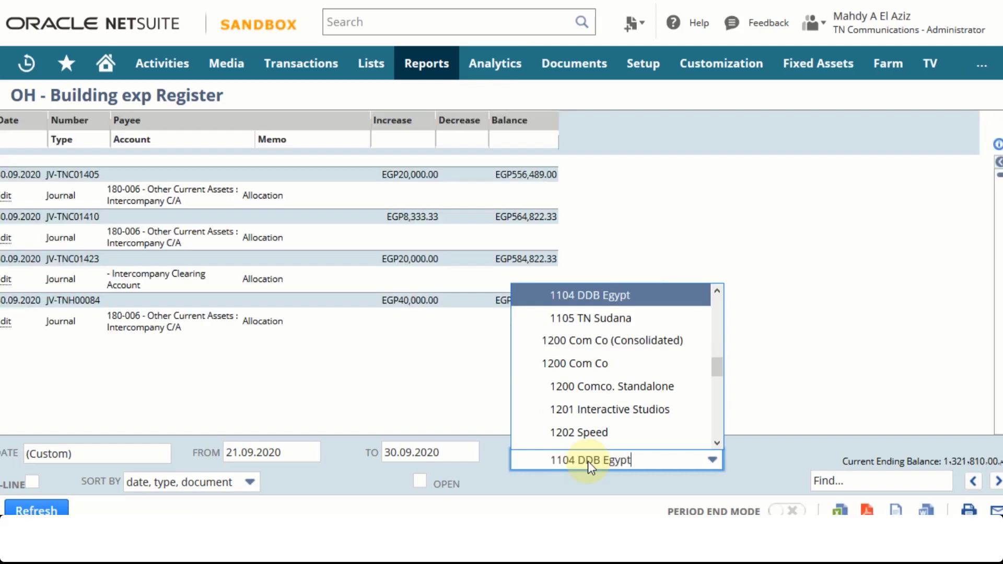
{"action": "key", "text": "Return"}
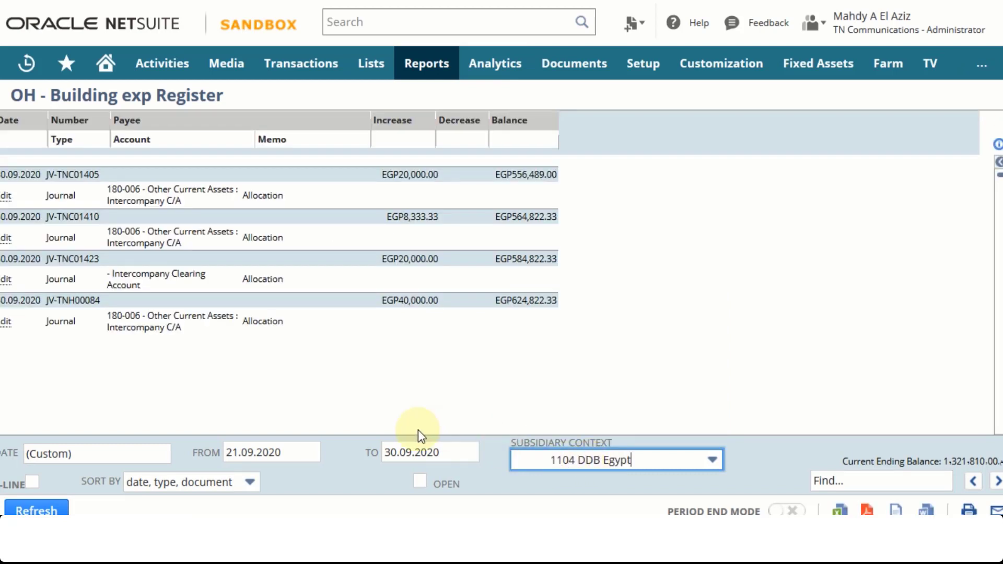
{"action": "left_click", "coordinate": [62, 504]}
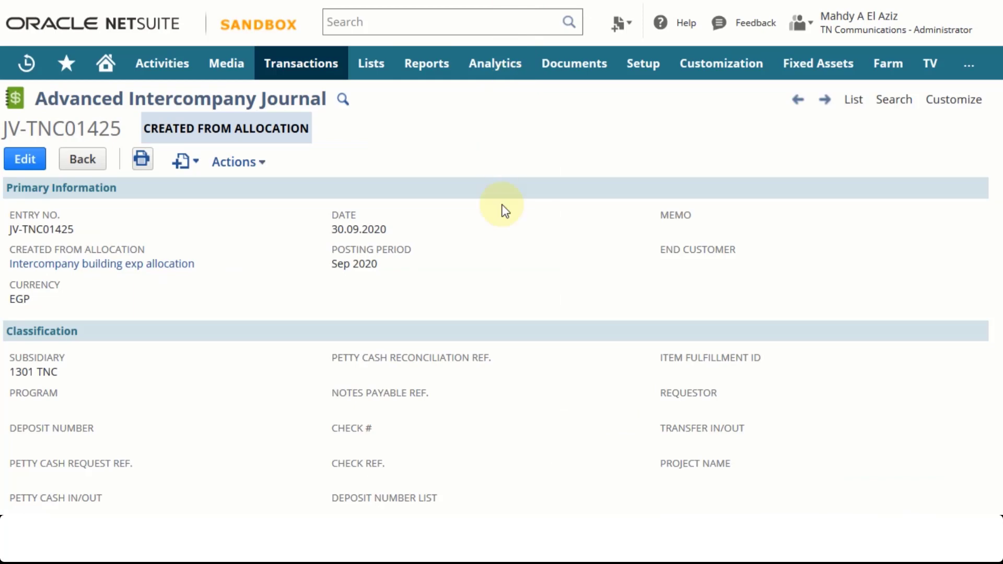
- Open the building expense register from the AAPIC journal's allocation line and refresh it for subsidiary 1204 AAPIC
{"action": "scroll", "coordinate": [504, 225], "scroll_direction": "down", "scroll_amount": 6}
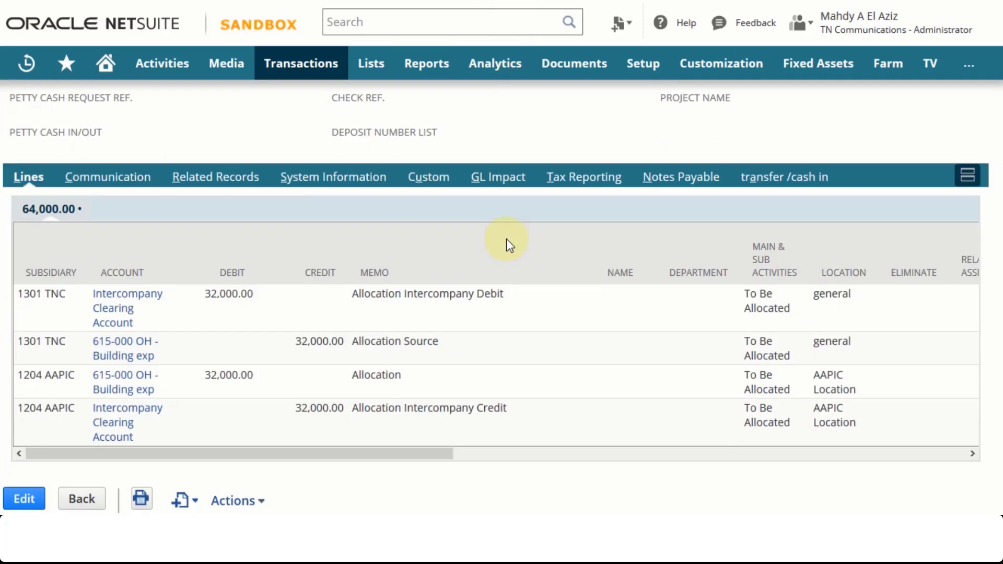
{"action": "left_click", "coordinate": [122, 387]}
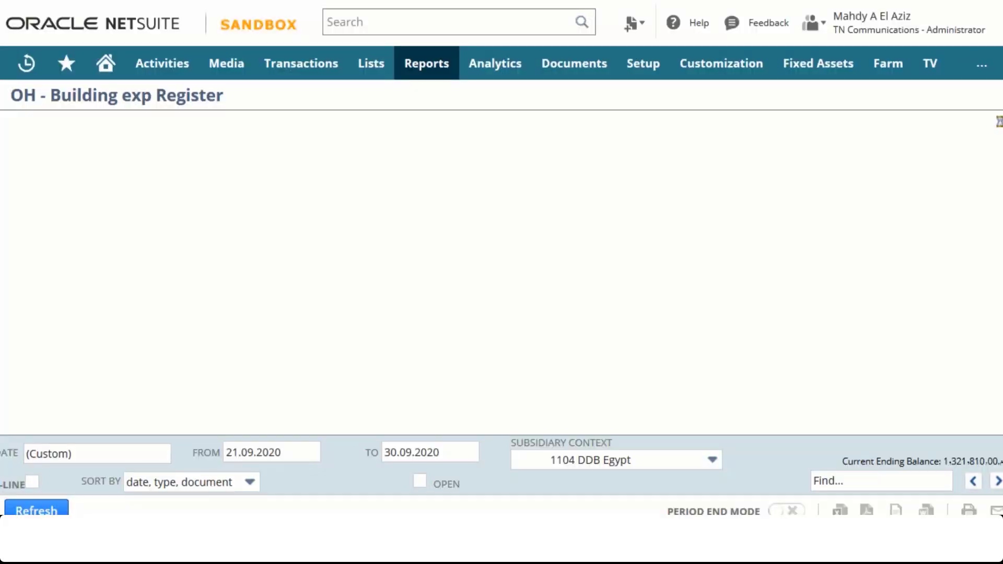
{"action": "left_click", "coordinate": [628, 460]}
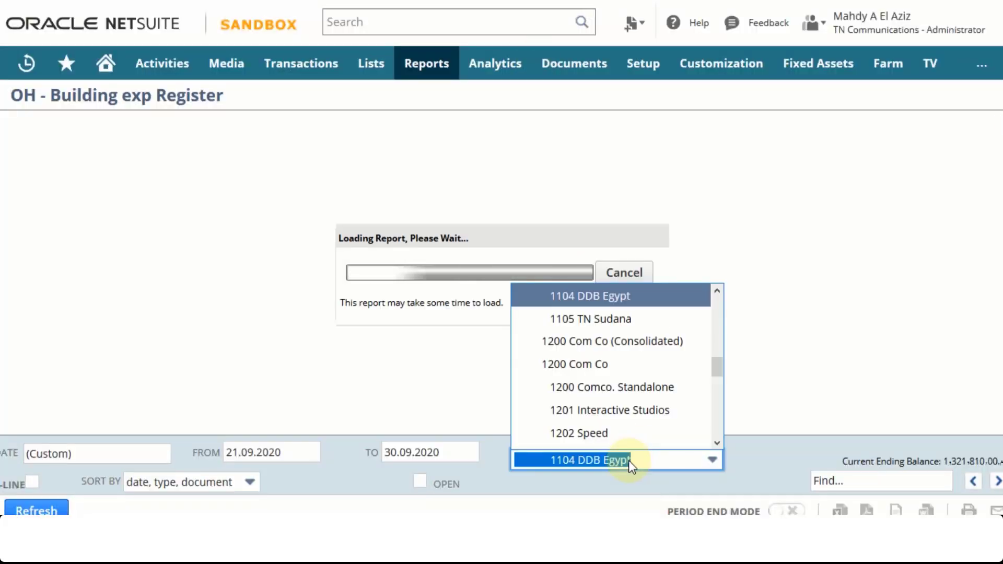
{"action": "type", "text": "1204 AAPIC"}
{"action": "key", "text": "Return"}
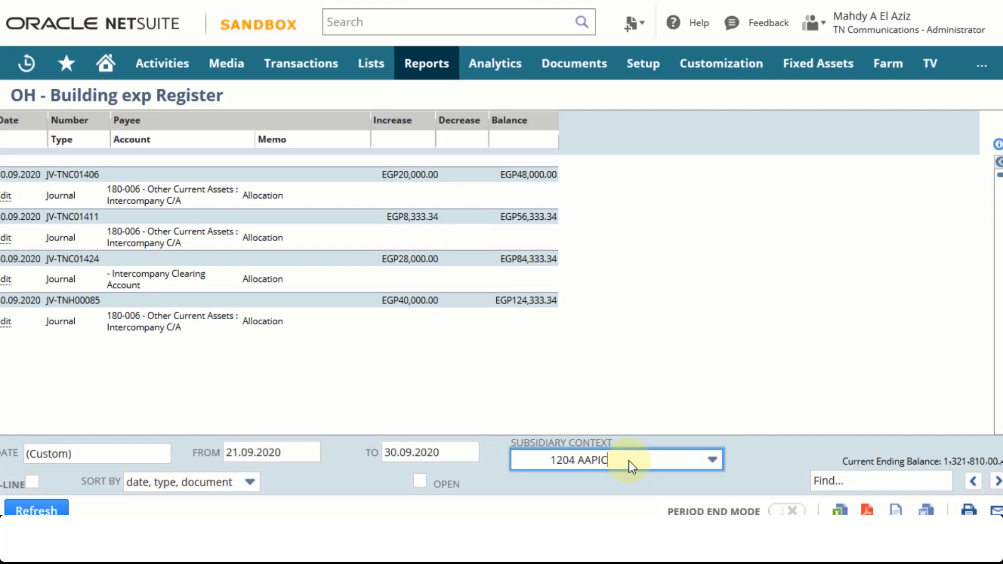
{"action": "left_click", "coordinate": [37, 509]}
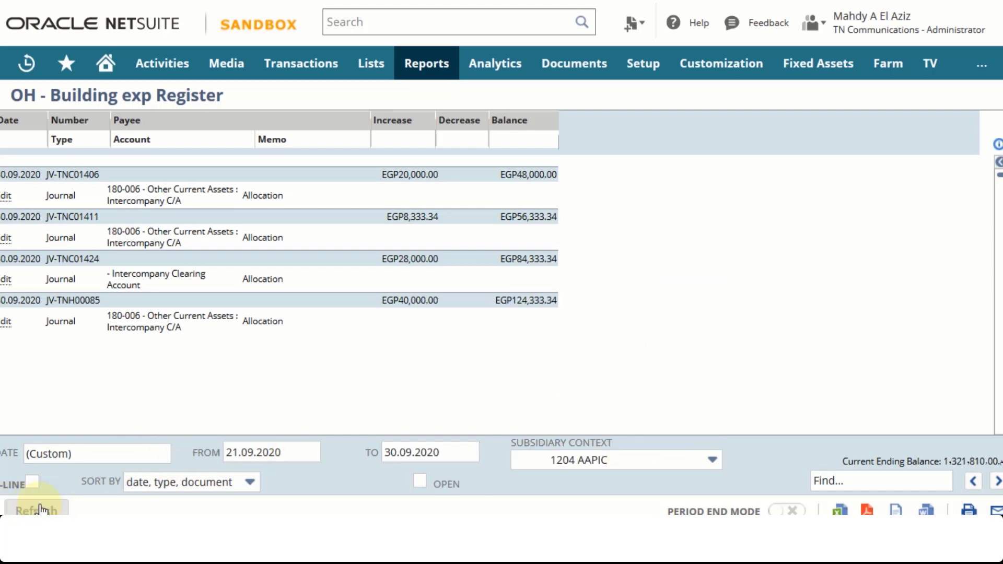